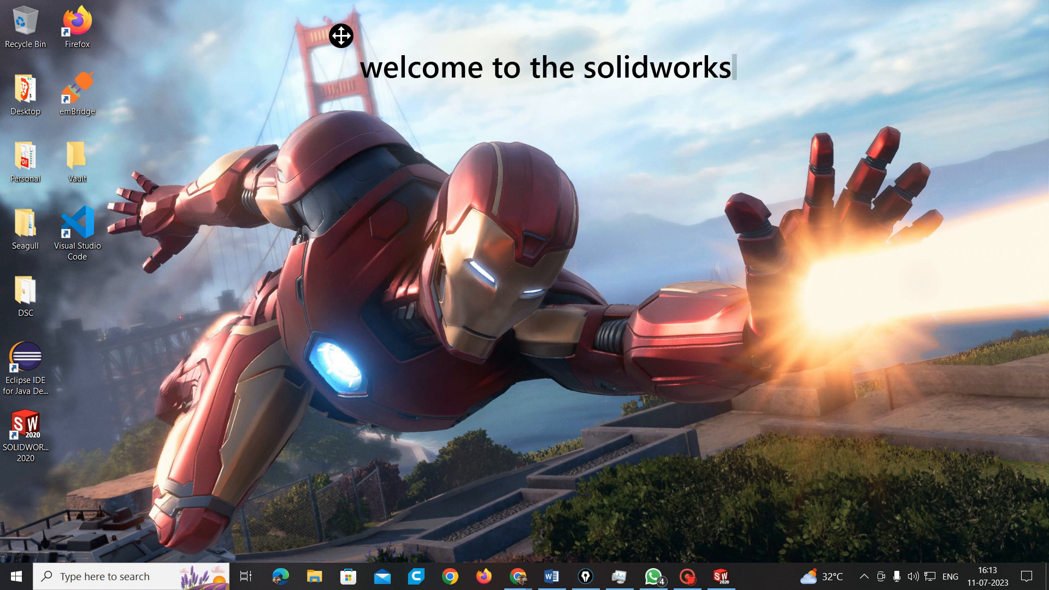
{"action": "type", "text": "tutorial"}
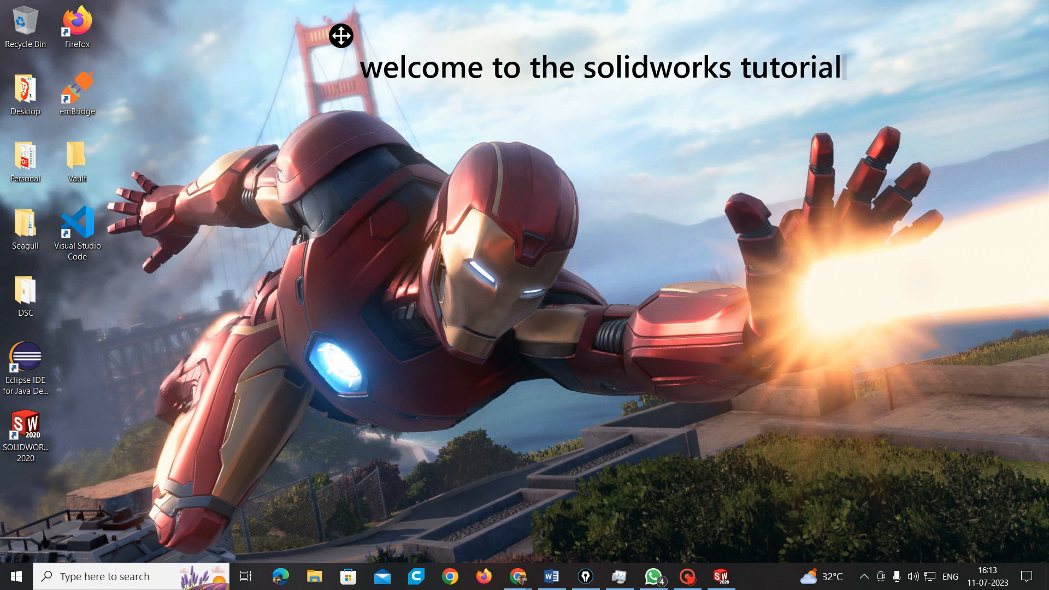
{"action": "key", "text": "Return"}
{"action": "type", "text": "in thi"}
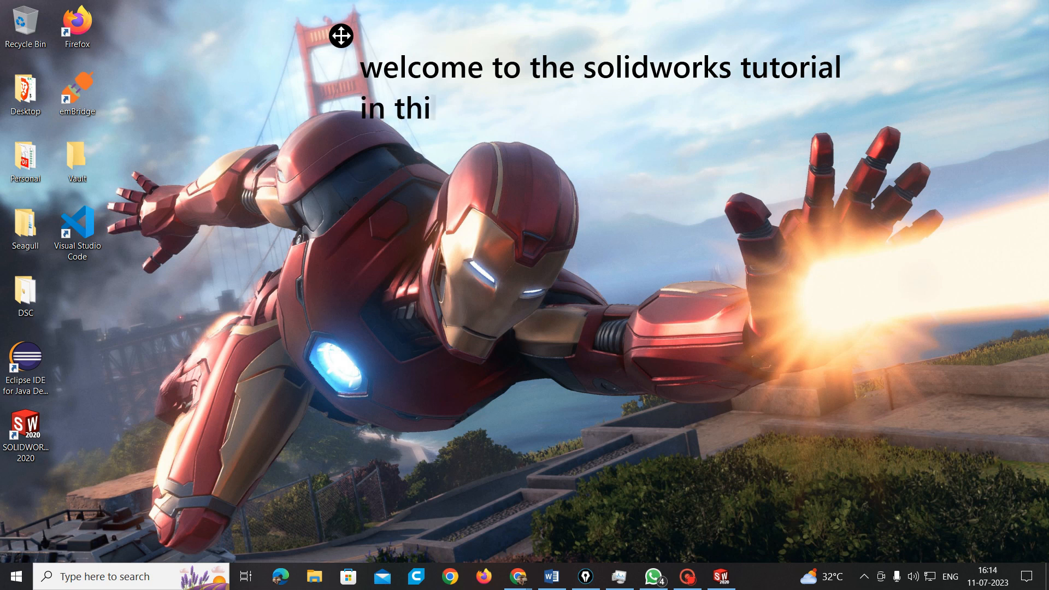
{"action": "type", "text": "s tutor"}
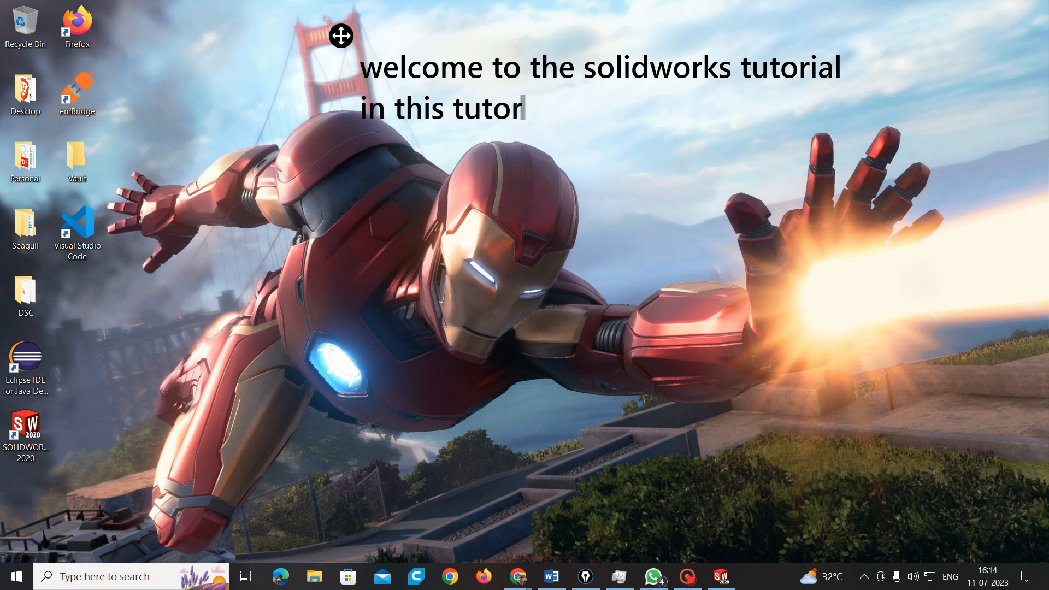
{"action": "type", "text": "ial, we will guide you through"}
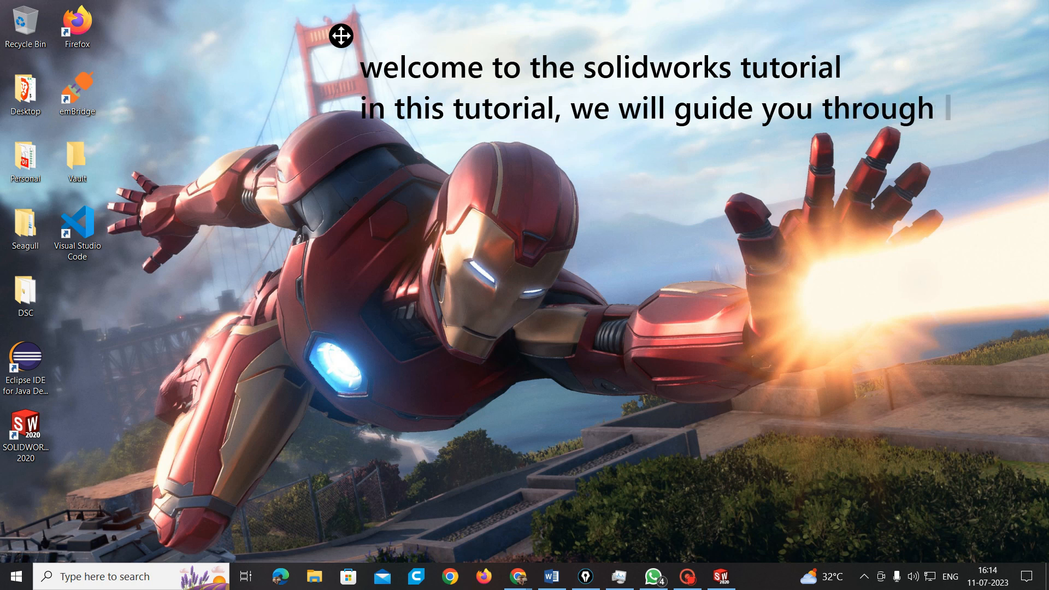
{"action": "key", "text": "Return"}
{"action": "type", "text": "the basic"}
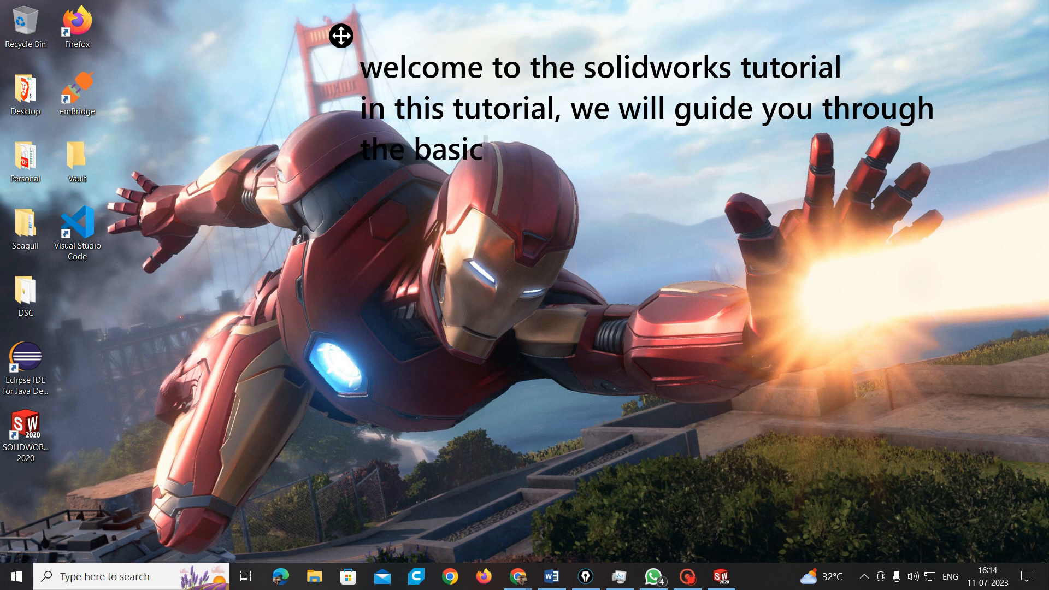
{"action": "type", "text": " feal"}
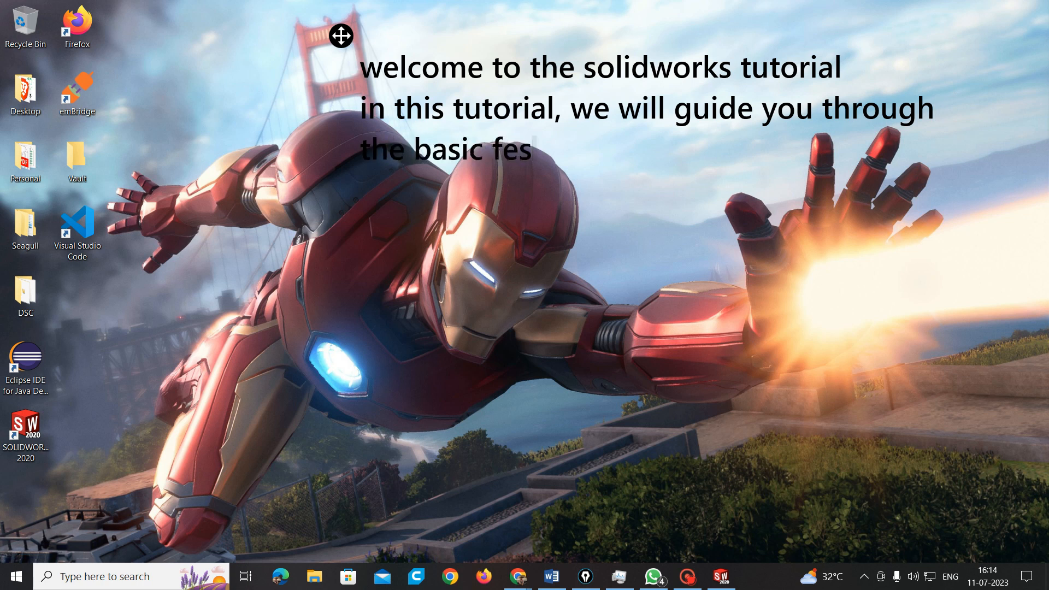
{"action": "key", "text": "BackSpace"}
{"action": "type", "text": "tures "}
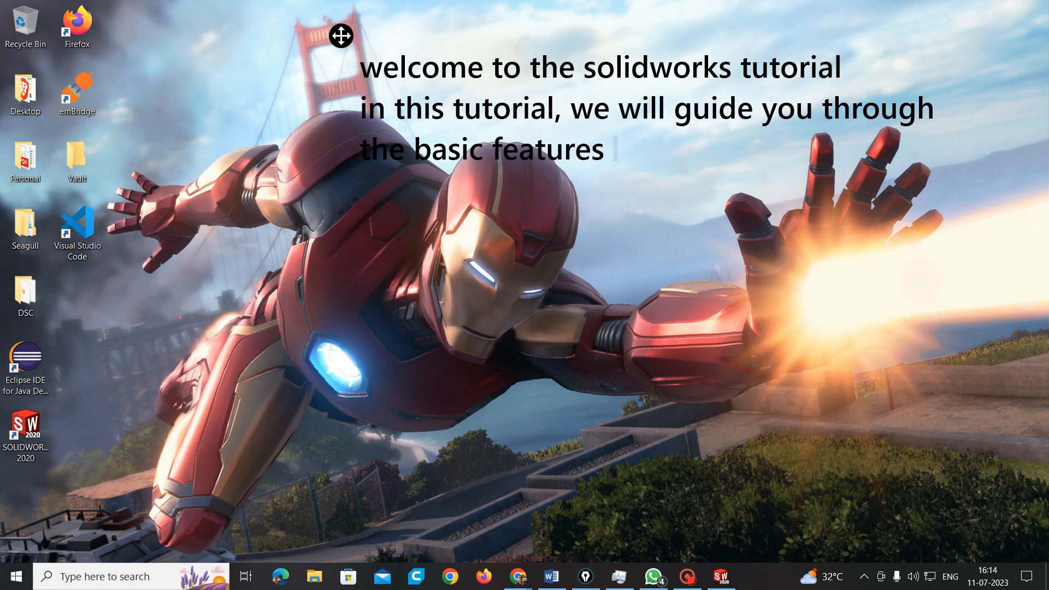
{"action": "type", "text": "and fu"}
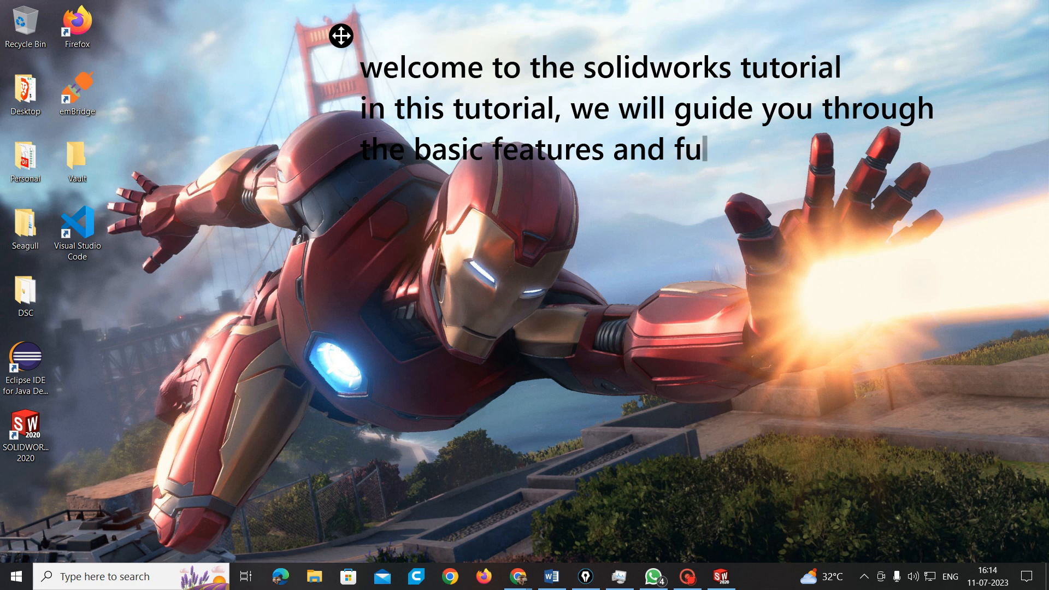
{"action": "type", "text": "lnct"}
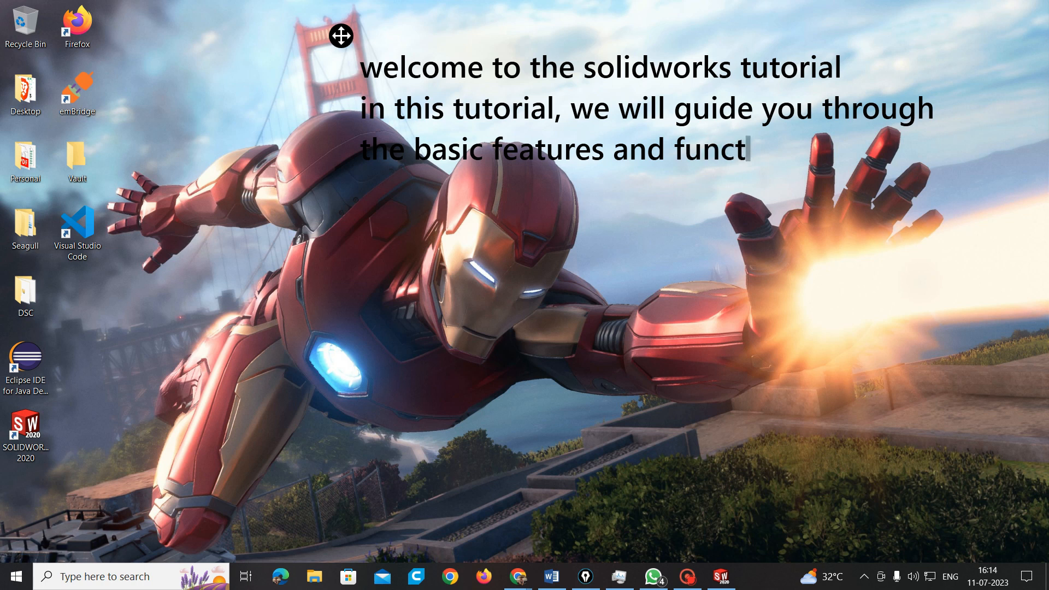
{"action": "type", "text": "ionalities of"}
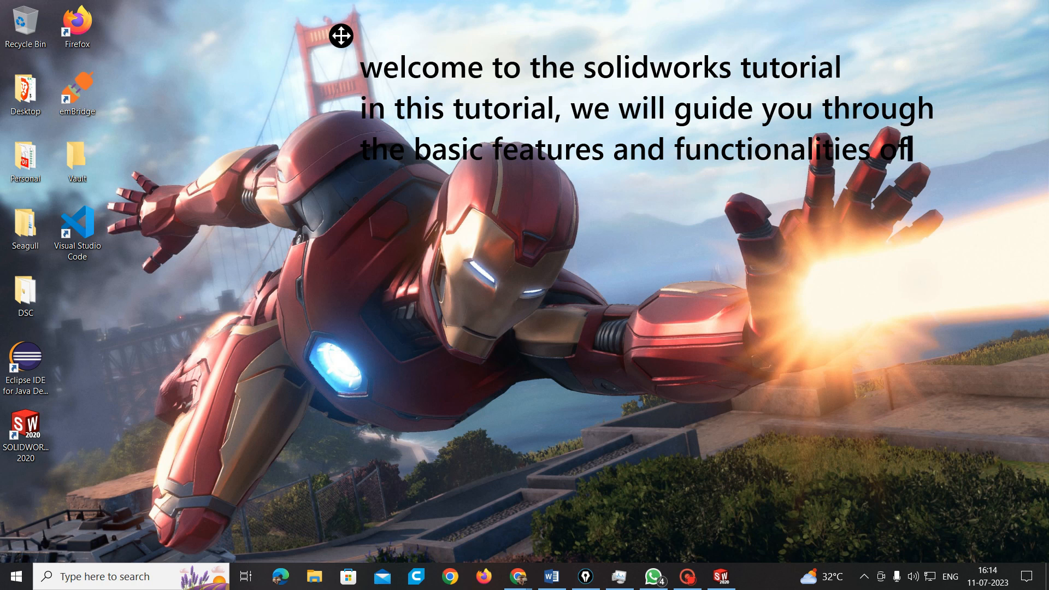
{"action": "key", "text": "Return"}
{"action": "type", "text": "solidwork"}
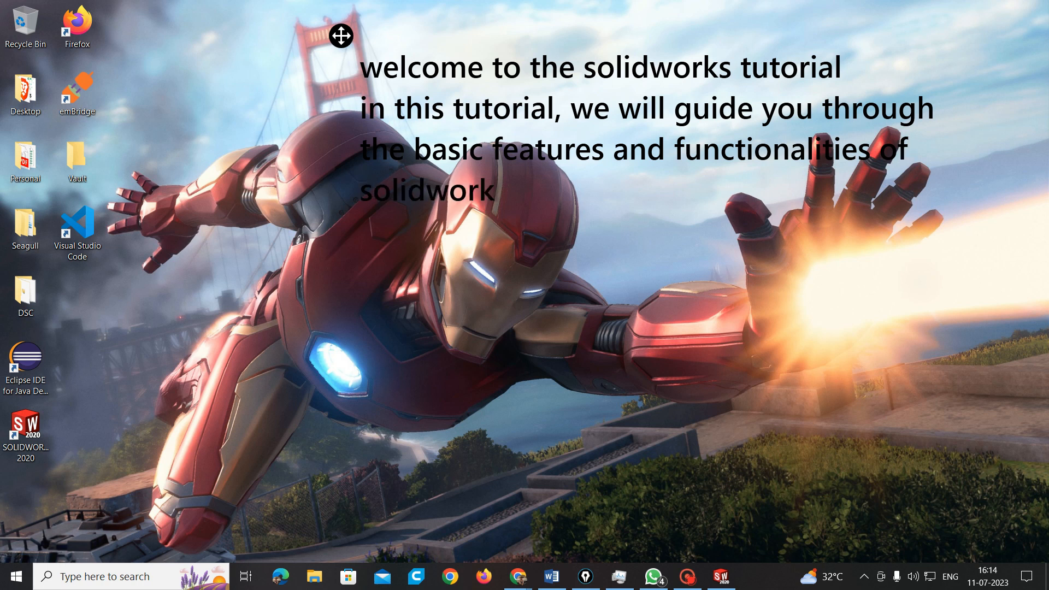
{"action": "type", "text": "s"}
{"action": "key", "text": "Return"}
{"action": "type", "text": "ley"}
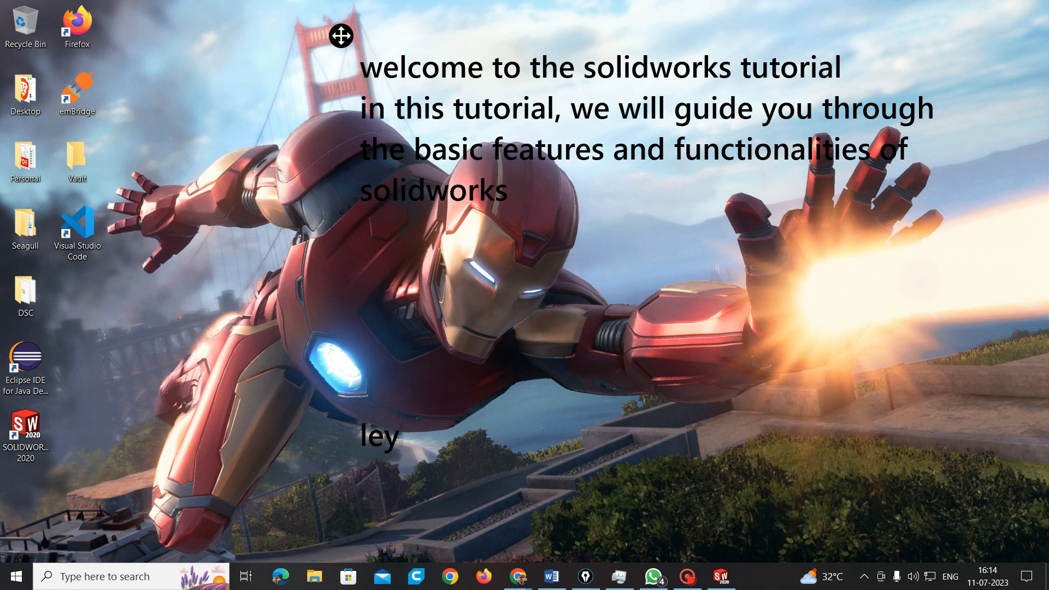
{"action": "type", "text": "s be"}
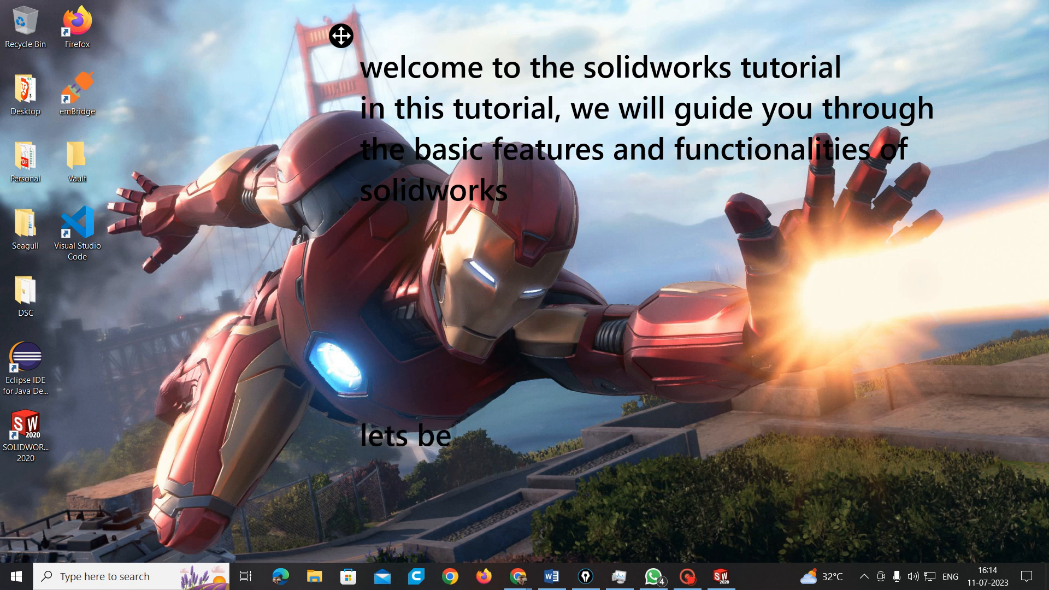
{"action": "type", "text": "gin b"}
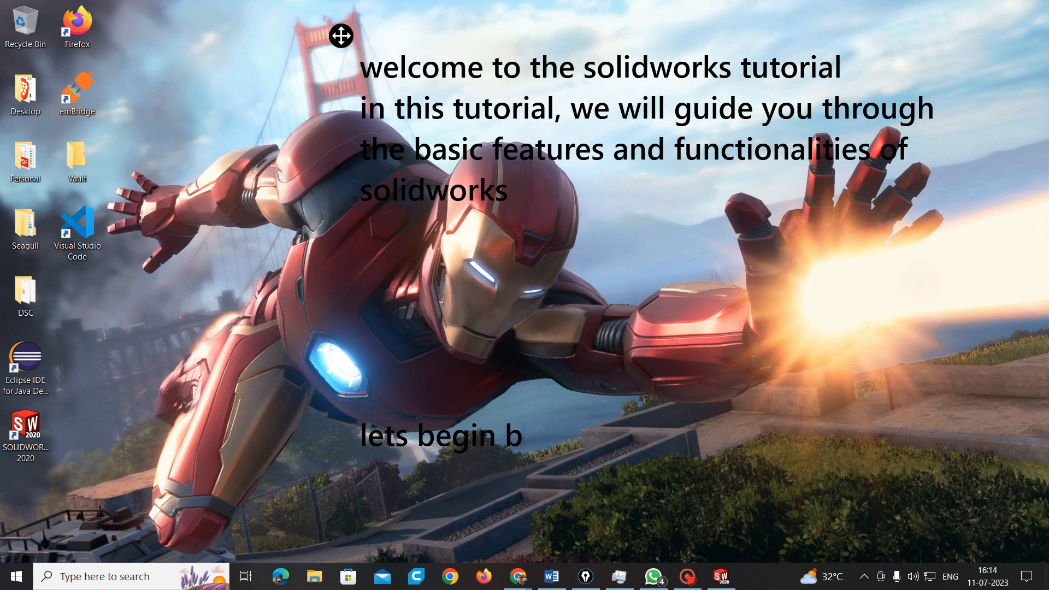
{"action": "type", "text": "y launchin"}
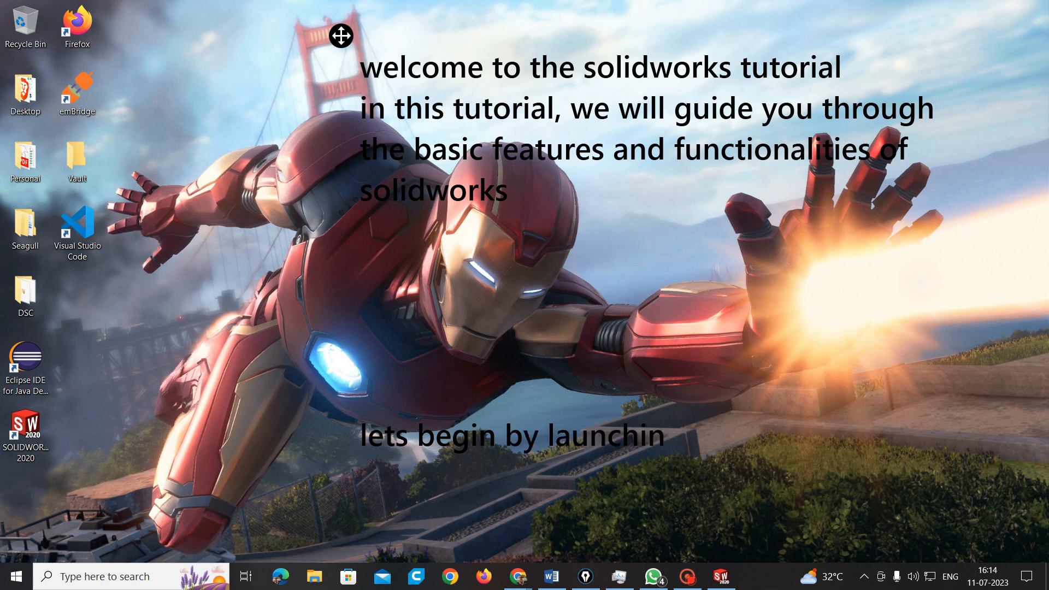
{"action": "type", "text": "g Solidwork"}
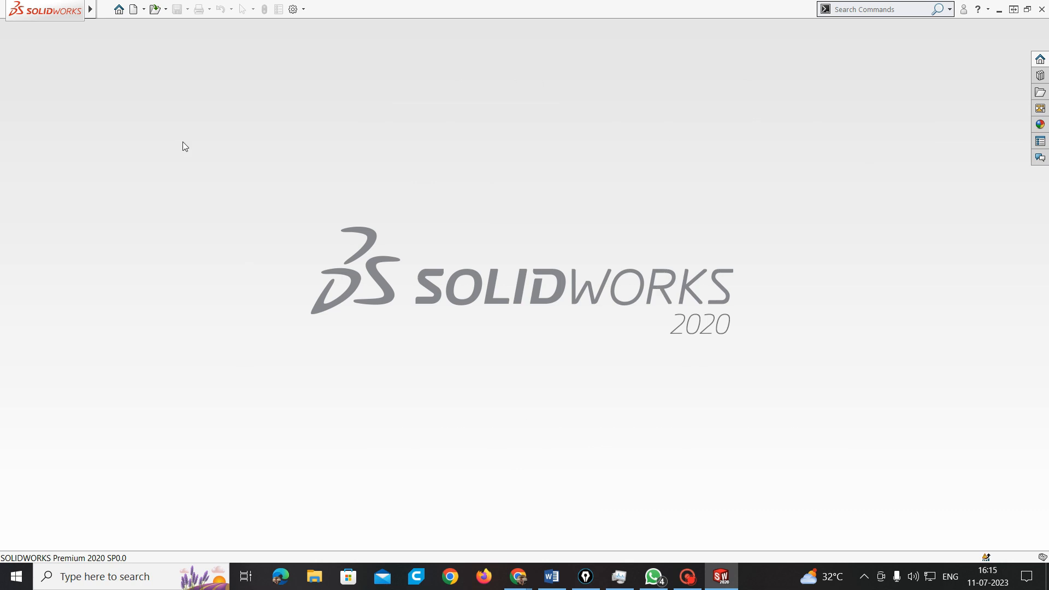
{"action": "key", "text": "ctrl+shift+t"}
{"action": "left_click", "coordinate": [168, 95]}
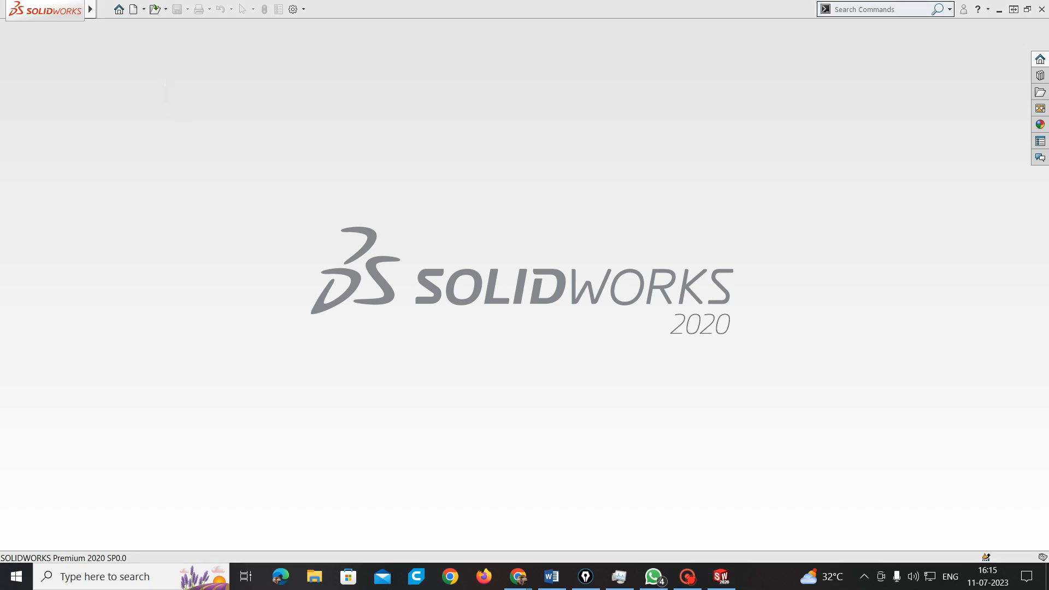
{"action": "type", "text": "lets start with"}
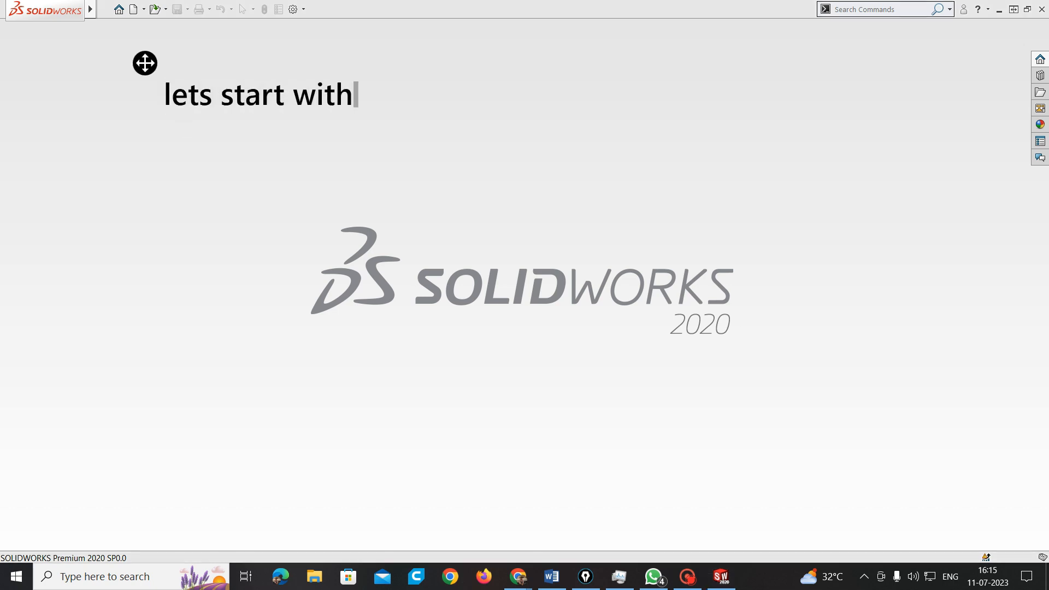
{"action": "type", "text": " d"}
{"action": "type", "text": "reating a"}
{"action": "type", "text": " new part f"}
{"action": "type", "text": "ile"}
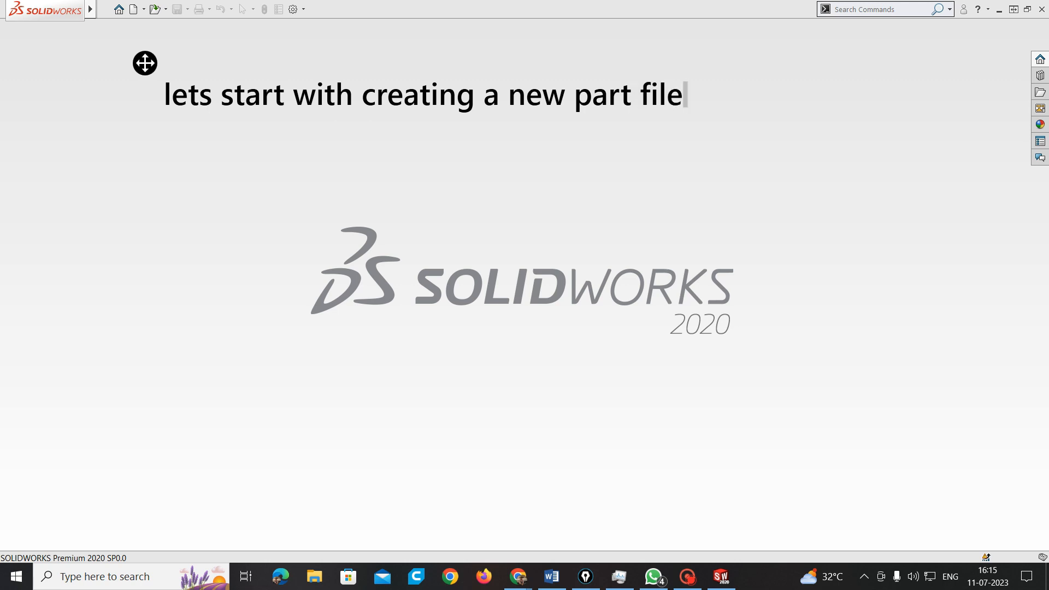
{"action": "type", "text": "we"}
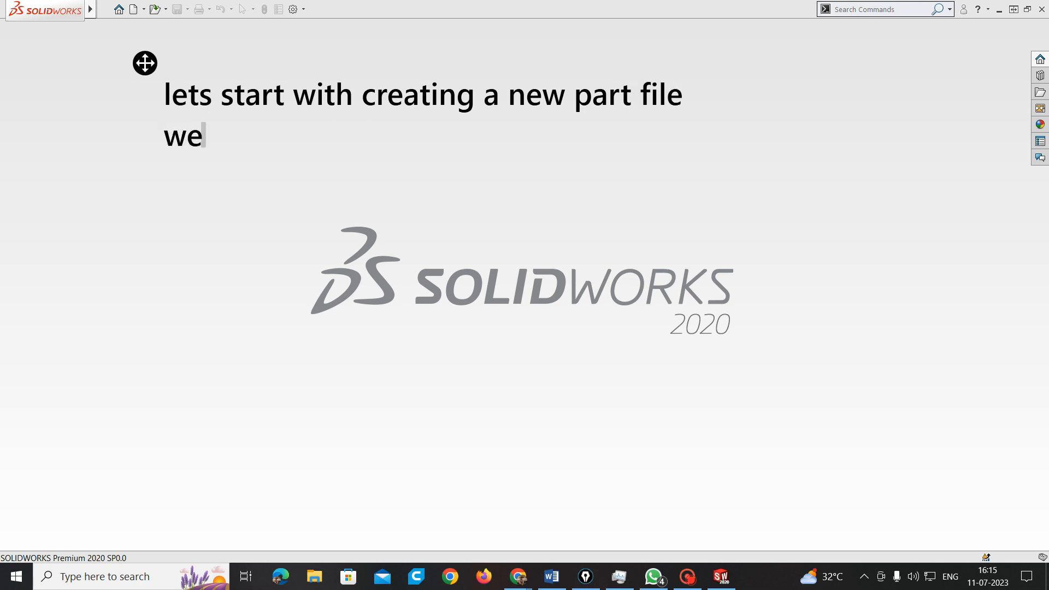
{"action": "type", "text": " going to see "}
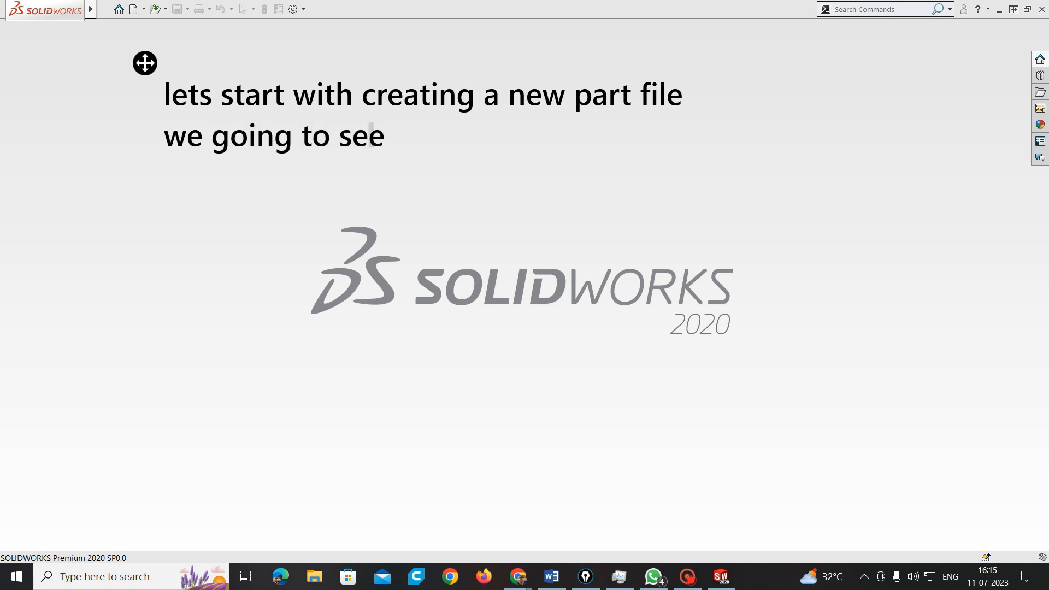
{"action": "type", "text": "fillet"}
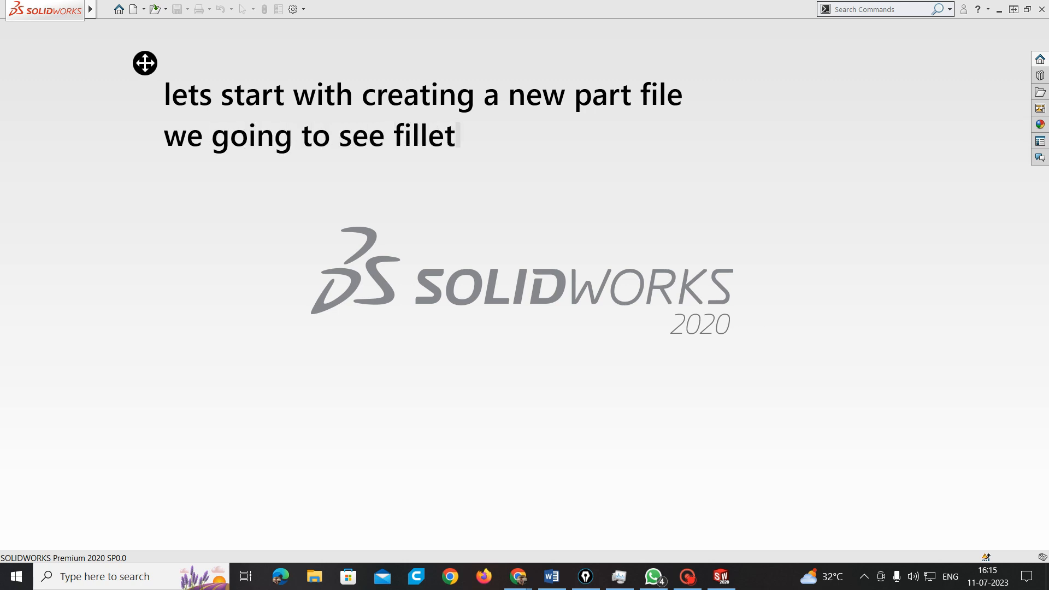
{"action": "type", "text": ", cha"}
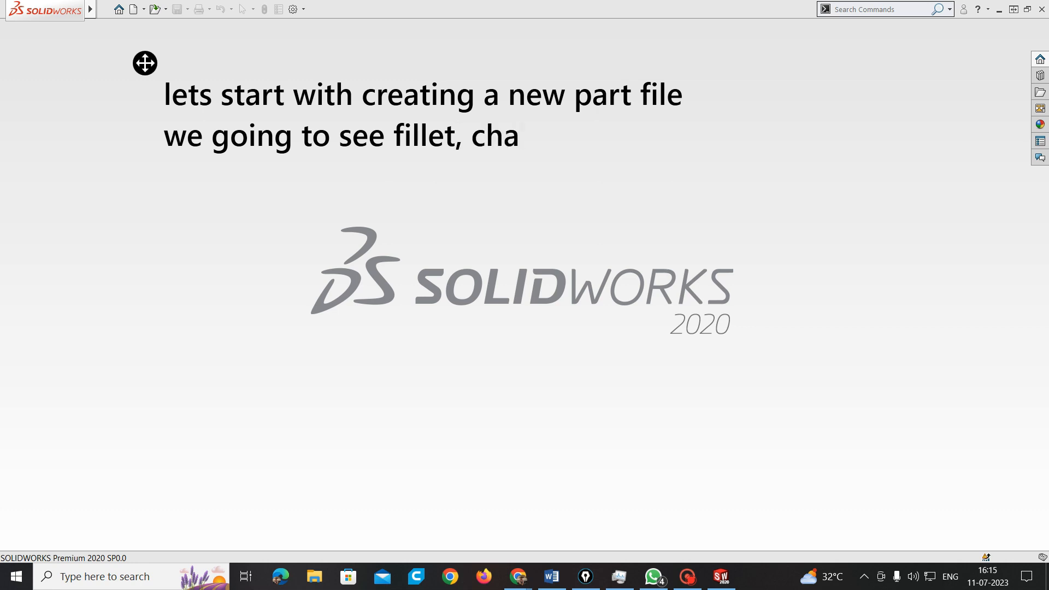
{"action": "type", "text": "mfer and"}
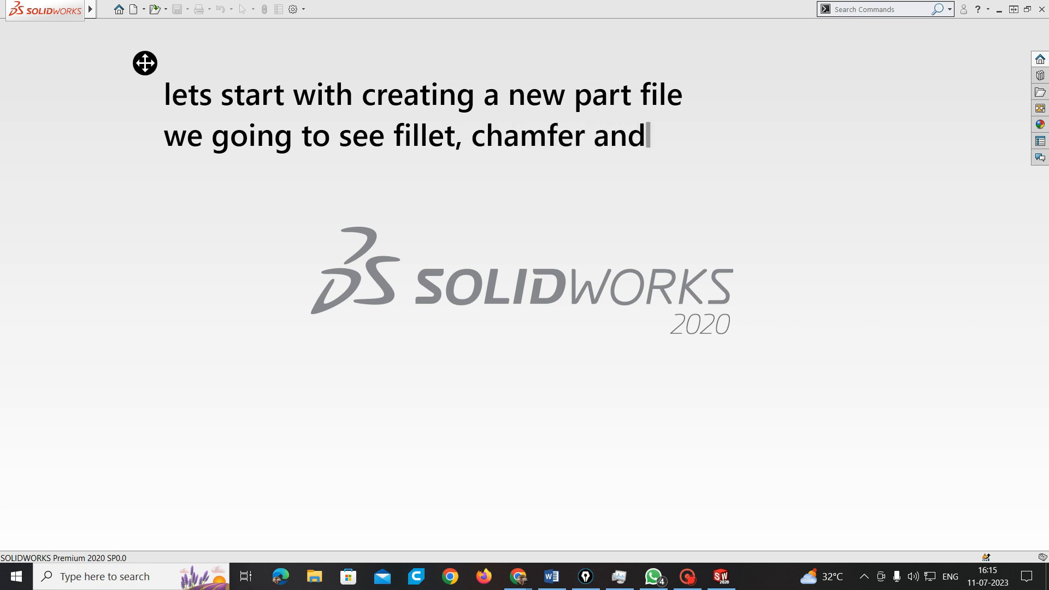
{"action": "type", "text": " some other"}
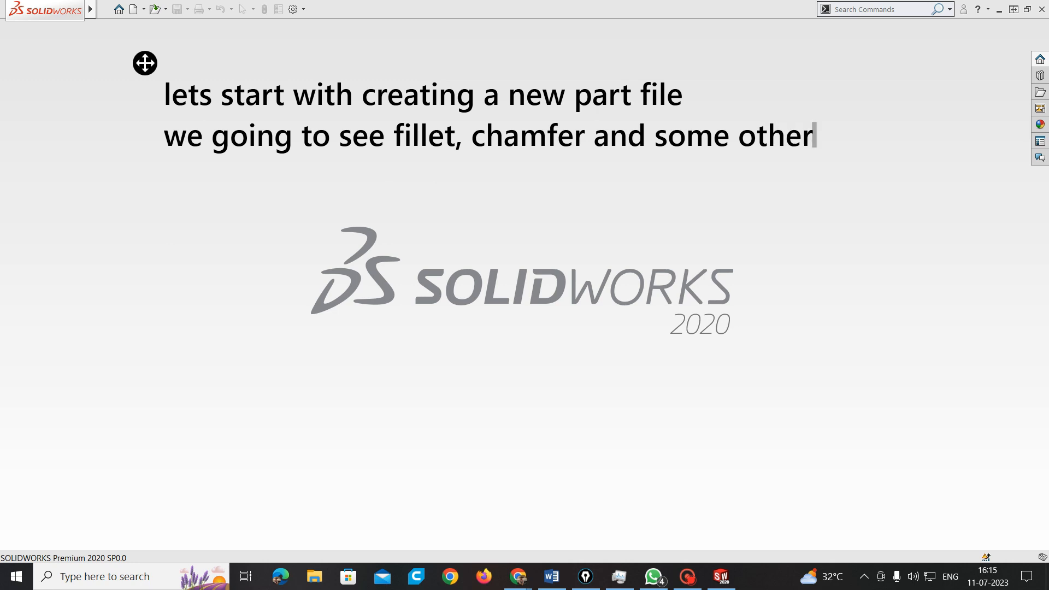
{"action": "type", "text": " feat"}
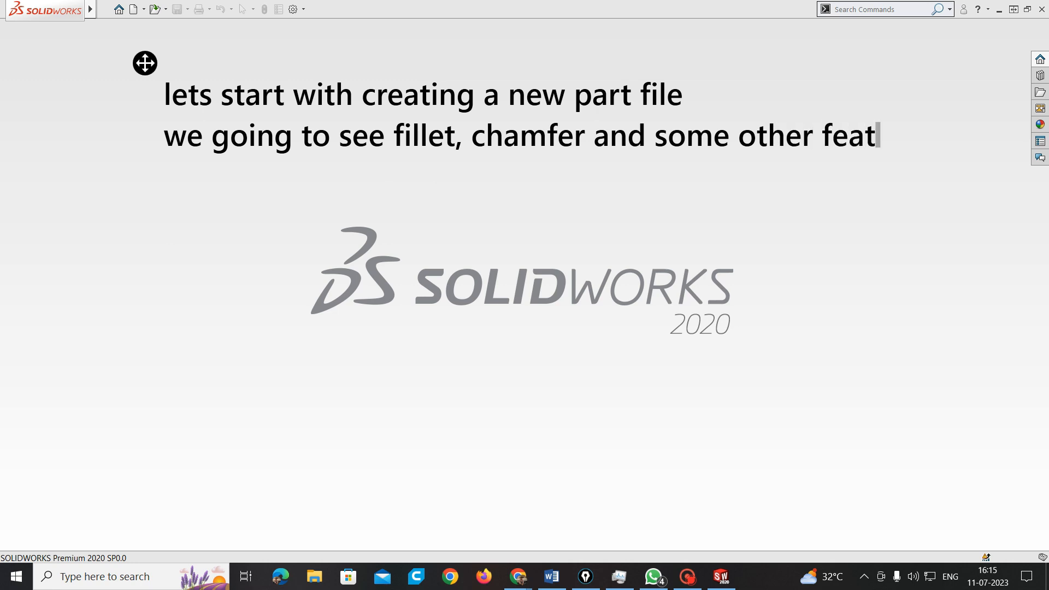
{"action": "type", "text": "ures today"}
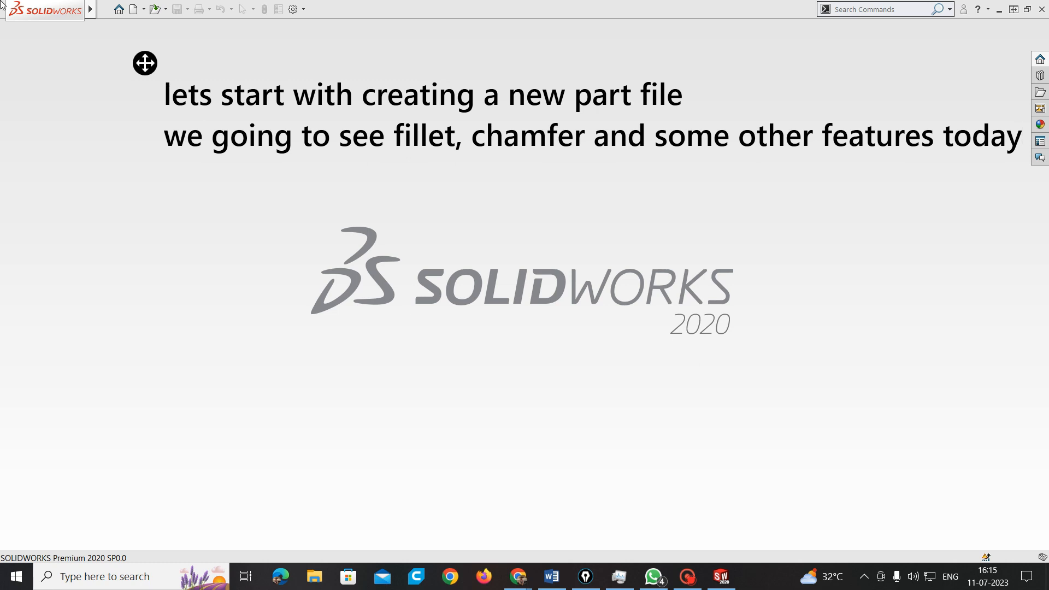
Create a new Part document as a 3D representation of a single design component
{"action": "left_click", "coordinate": [104, 10]}
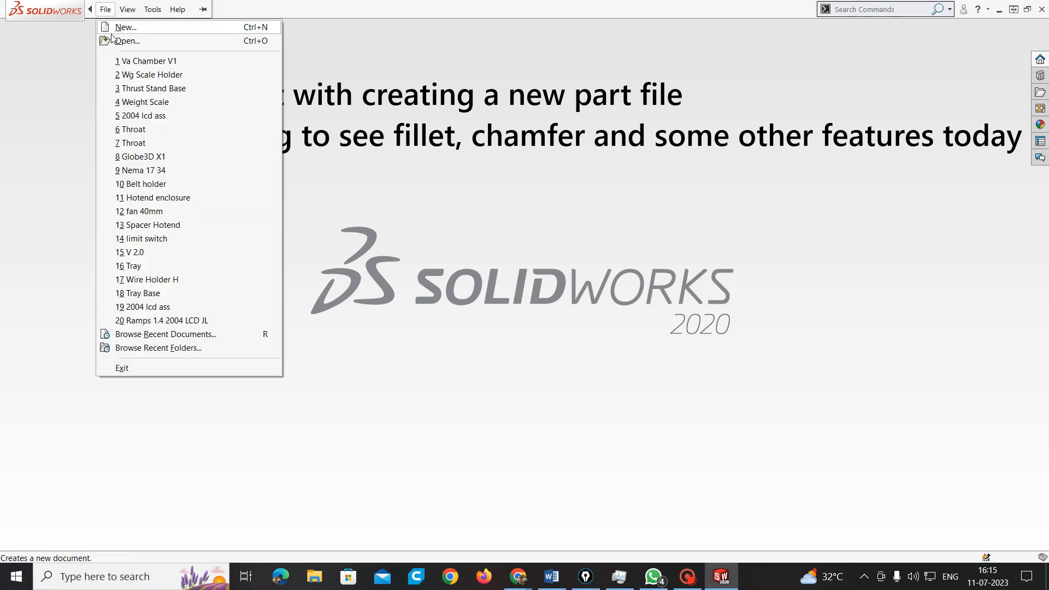
{"action": "left_click", "coordinate": [119, 27]}
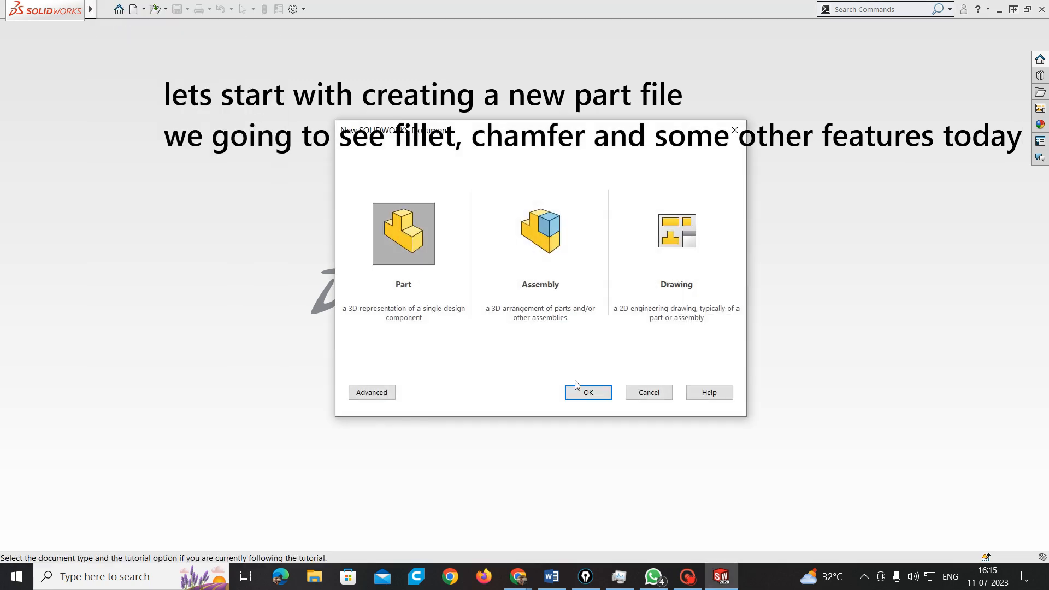
{"action": "left_click", "coordinate": [588, 393]}
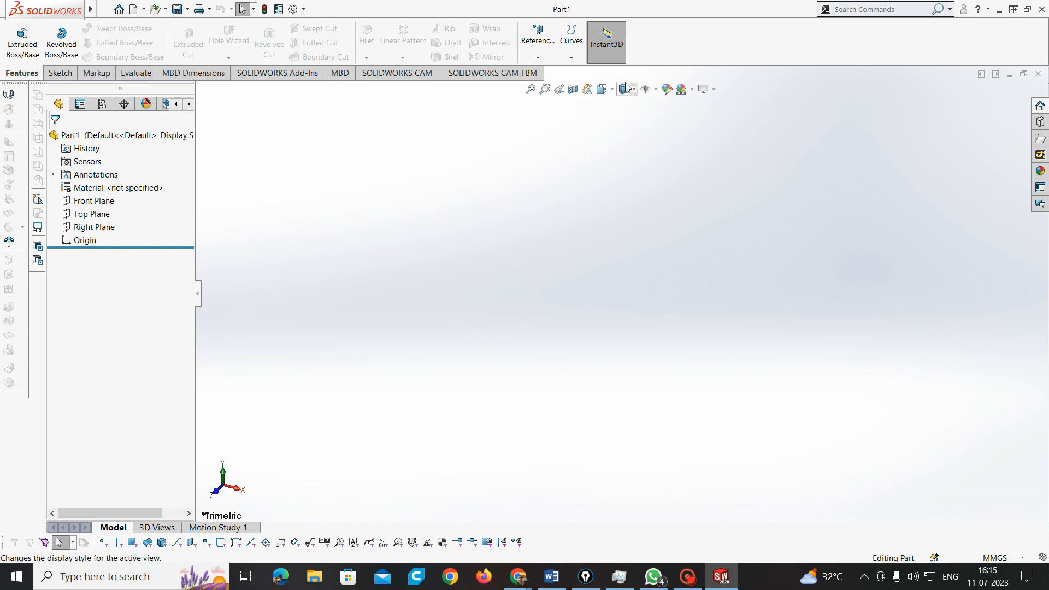
Turn on the display of the Front, Top and Right reference planes in the graphics view
{"action": "left_click", "coordinate": [610, 90]}
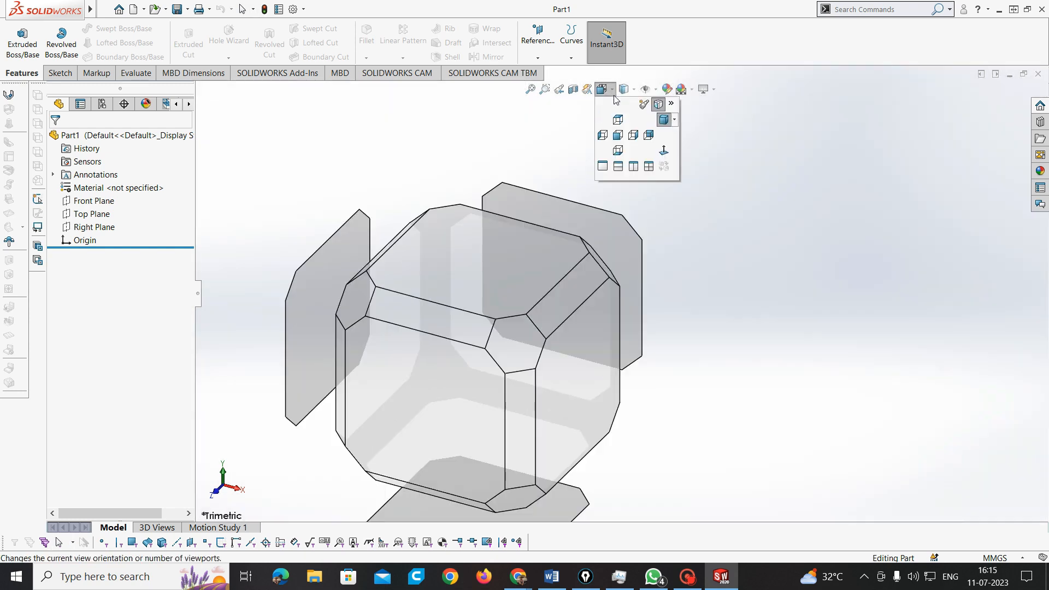
{"action": "left_click", "coordinate": [650, 90]}
{"action": "left_click", "coordinate": [664, 104]}
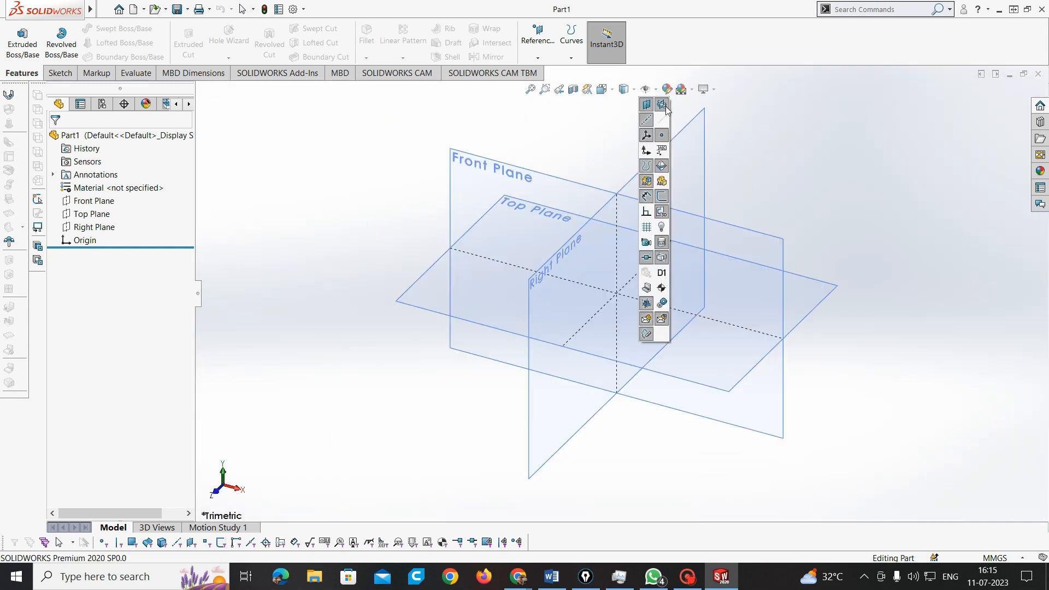
{"action": "left_click", "coordinate": [395, 183]}
Start a sketch on the Front Plane and draw a center rectangle about 82 mm wide, centred on the origin
{"action": "left_click", "coordinate": [449, 173]}
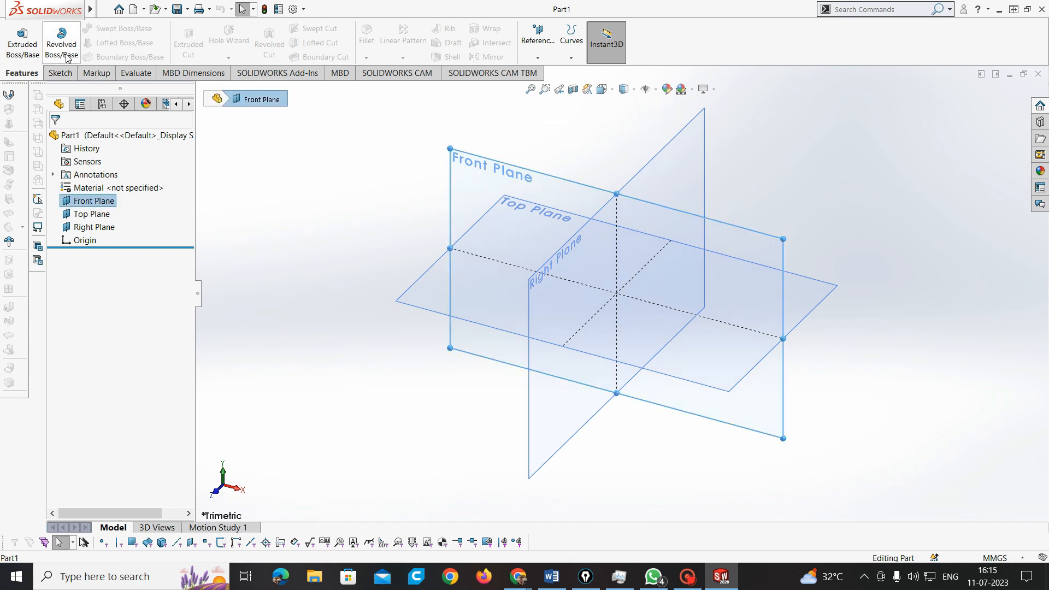
{"action": "left_click", "coordinate": [54, 74]}
{"action": "left_click", "coordinate": [17, 34]}
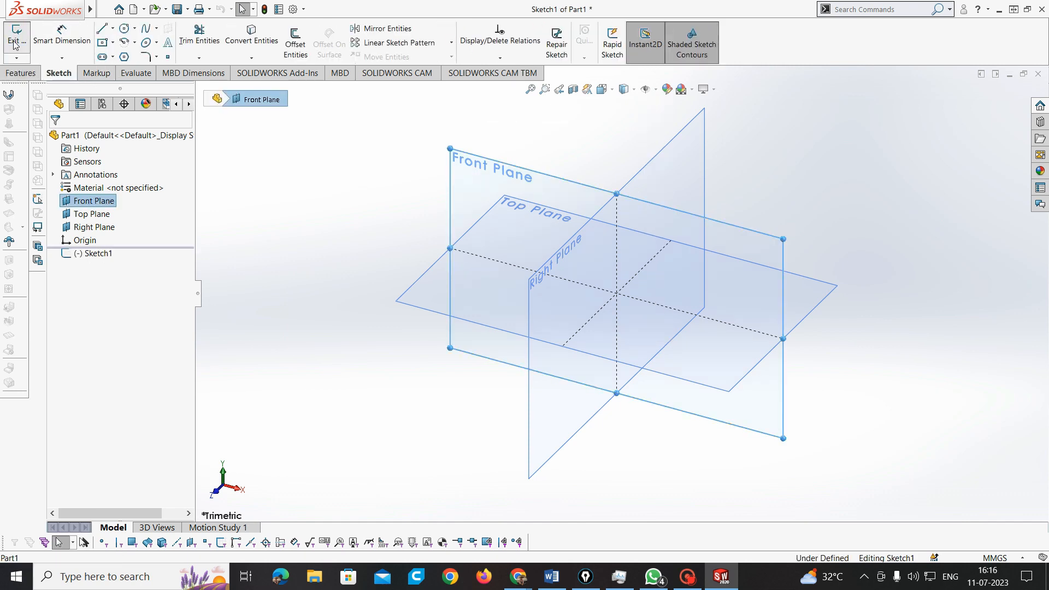
{"action": "left_click", "coordinate": [102, 42]}
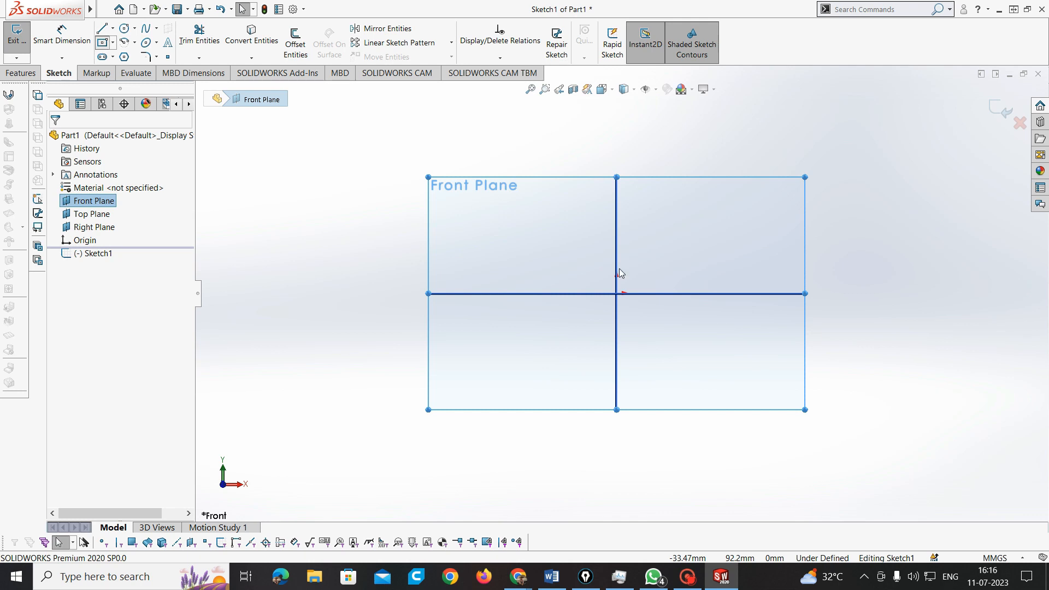
{"action": "left_click", "coordinate": [616, 293]}
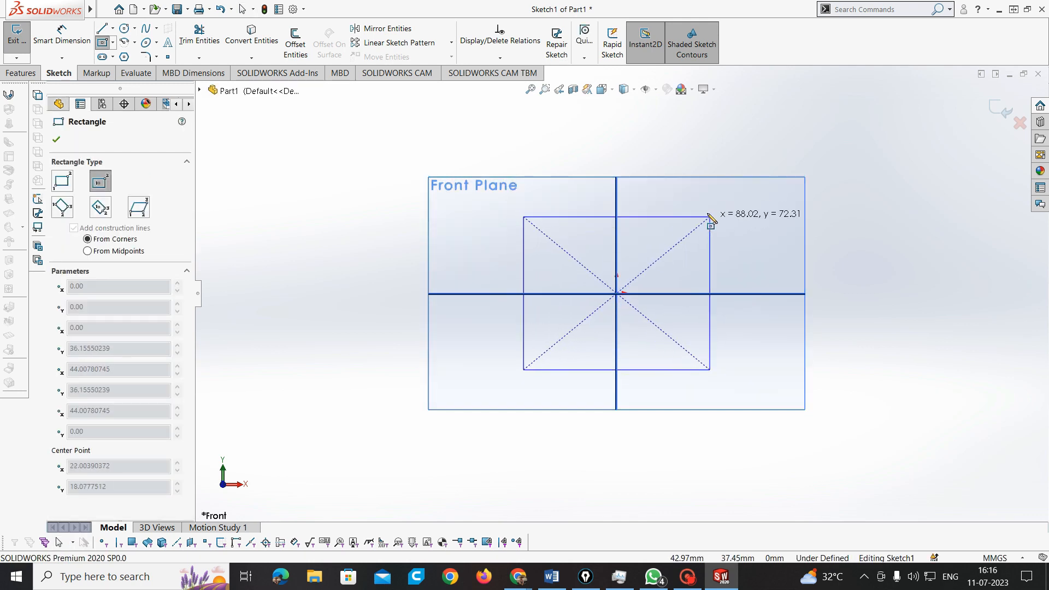
{"action": "left_click", "coordinate": [703, 208]}
Dimension the rectangle's top and right sides to 100 mm each
{"action": "left_click", "coordinate": [62, 36]}
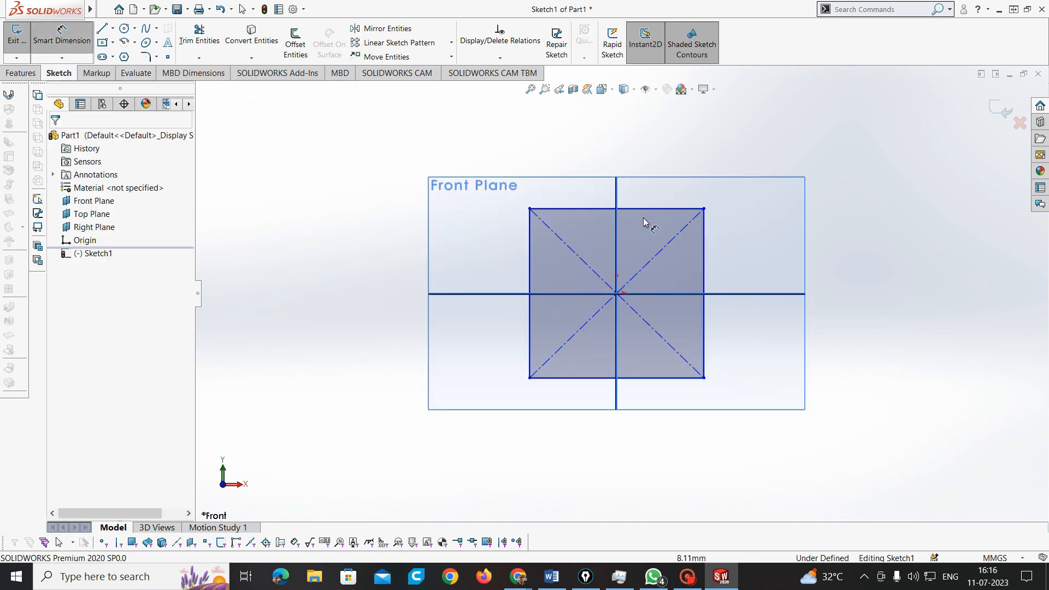
{"action": "left_click", "coordinate": [686, 209]}
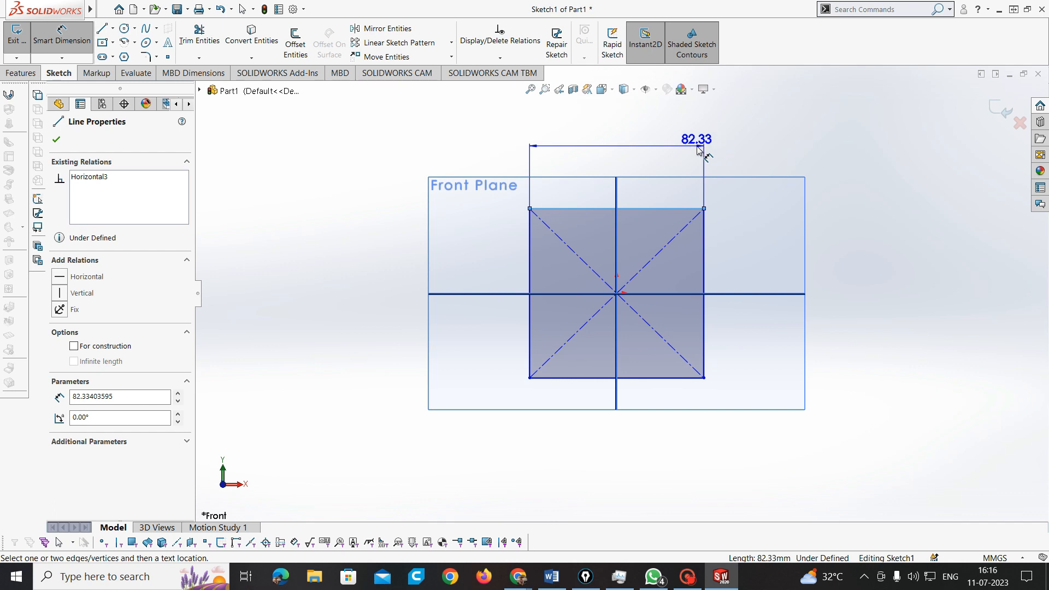
{"action": "left_click", "coordinate": [701, 140]}
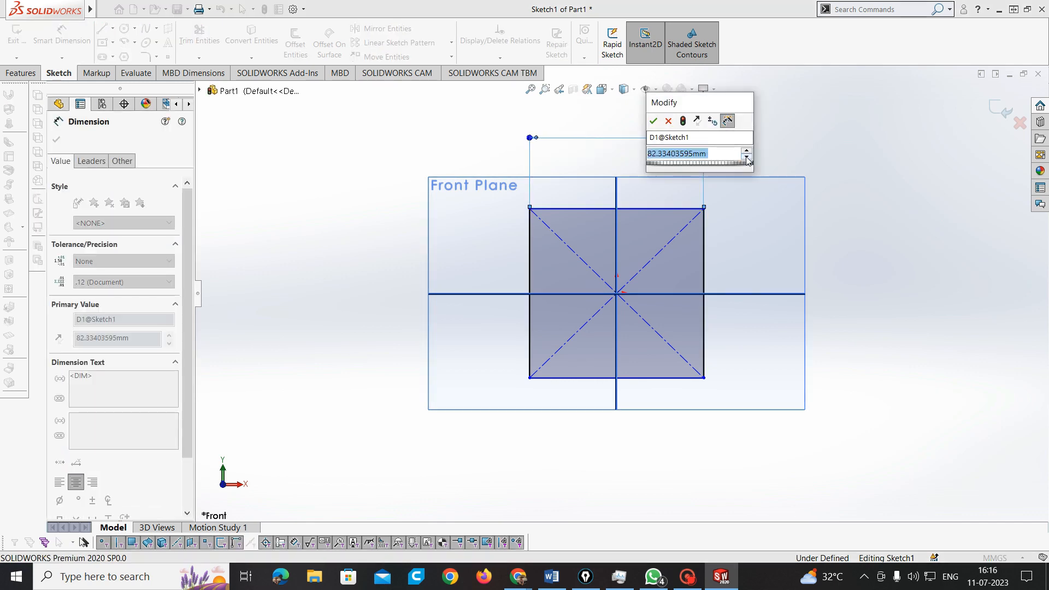
{"action": "type", "text": "100"}
{"action": "key", "text": "Return"}
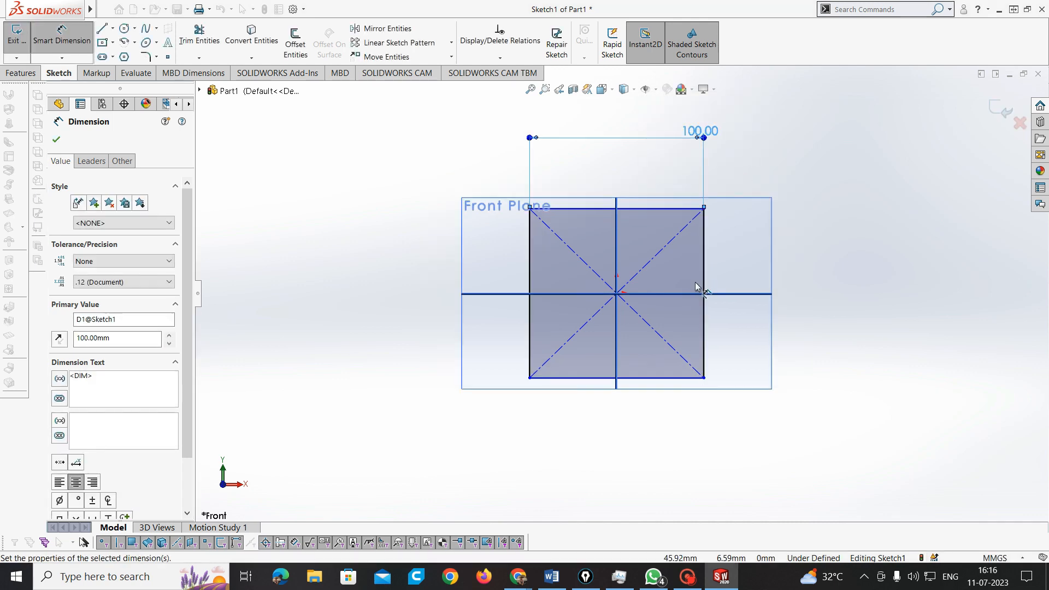
{"action": "left_click", "coordinate": [704, 273]}
{"action": "left_click", "coordinate": [824, 249]}
{"action": "type", "text": "100"}
{"action": "key", "text": "Return"}
Draw a six-sided polygon about 57 mm across flats, centred on the origin with one corner pointing straight up
{"action": "scroll", "coordinate": [826, 249], "scroll_direction": "down", "scroll_amount": 3}
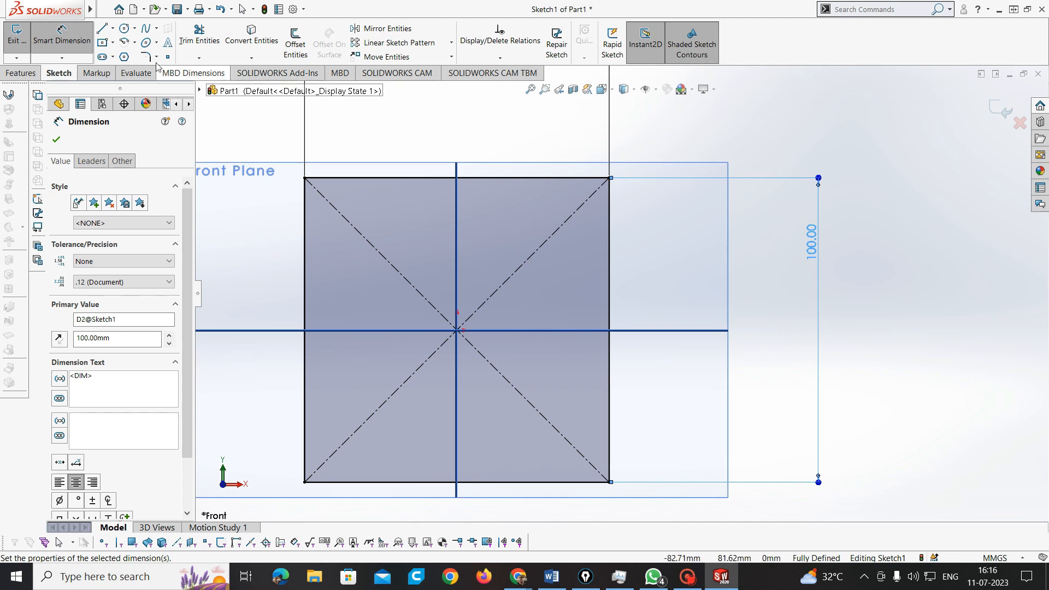
{"action": "left_click", "coordinate": [125, 56]}
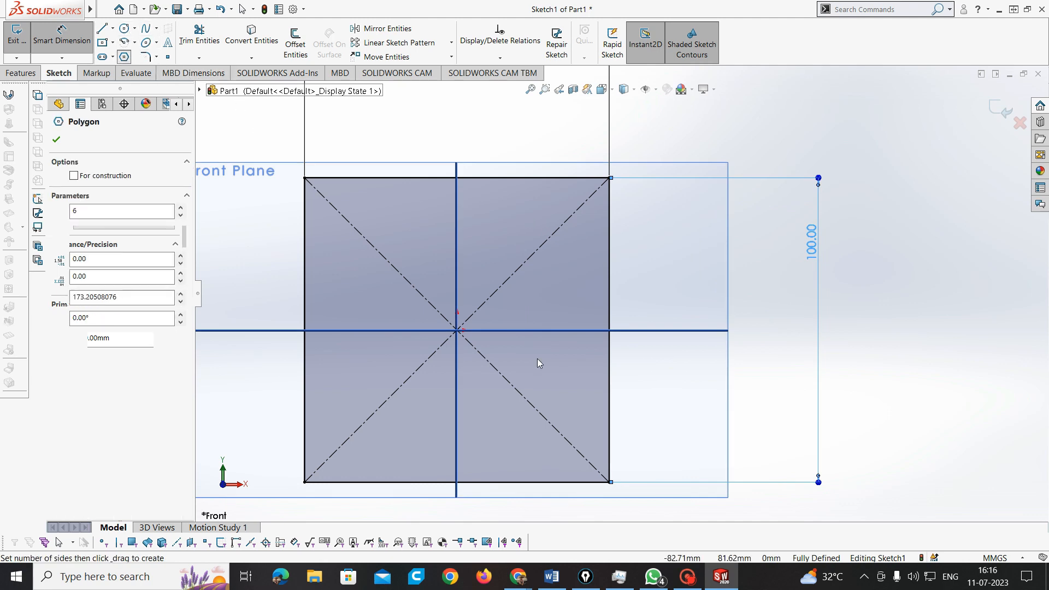
{"action": "mouse_move", "coordinate": [456, 330]}
{"action": "left_mouse_down"}
{"action": "mouse_move", "coordinate": [491, 300]}
{"action": "mouse_move", "coordinate": [480, 251]}
{"action": "mouse_move", "coordinate": [458, 231]}
{"action": "left_mouse_up"}
Dimension the distance between the hexagon's two opposite side edges to 60 mm
{"action": "left_click", "coordinate": [61, 34]}
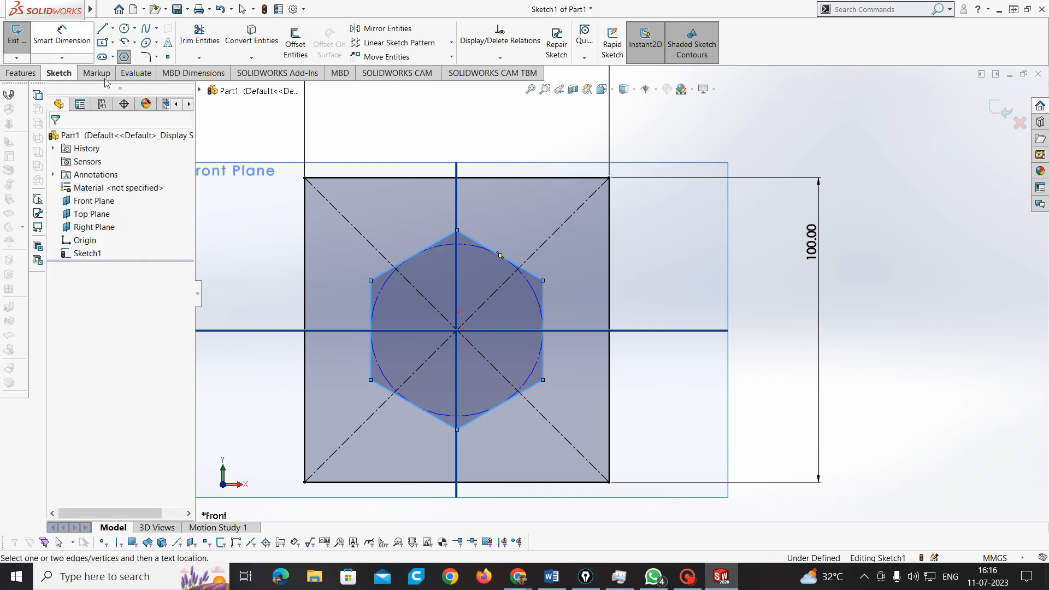
{"action": "left_click", "coordinate": [370, 296]}
{"action": "left_click", "coordinate": [540, 285]}
{"action": "left_click", "coordinate": [568, 263]}
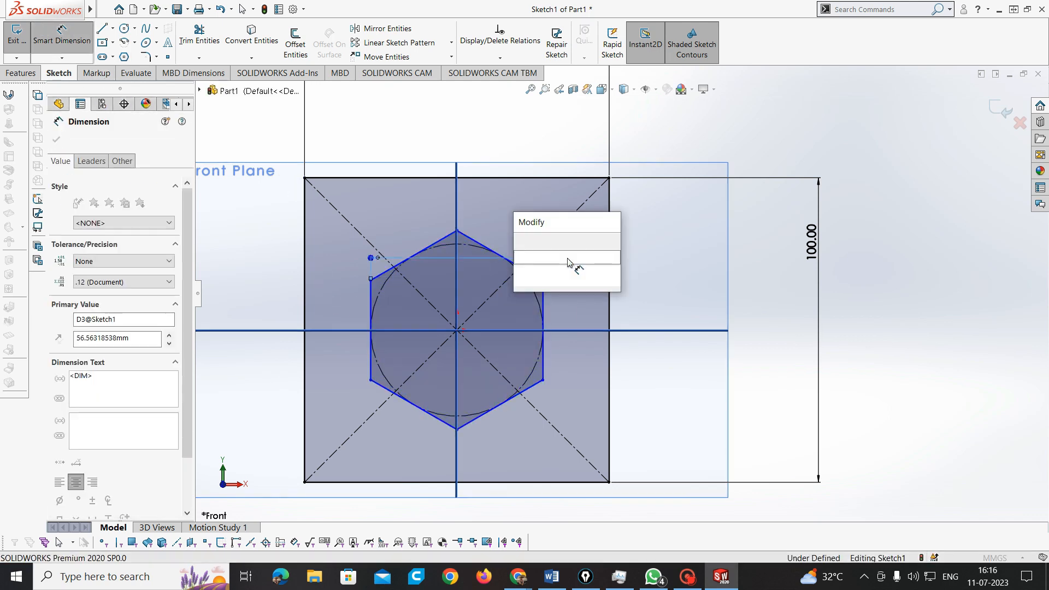
{"action": "type", "text": "60"}
{"action": "key", "text": "Return"}
{"action": "scroll", "coordinate": [572, 264], "scroll_direction": "up", "scroll_amount": 4}
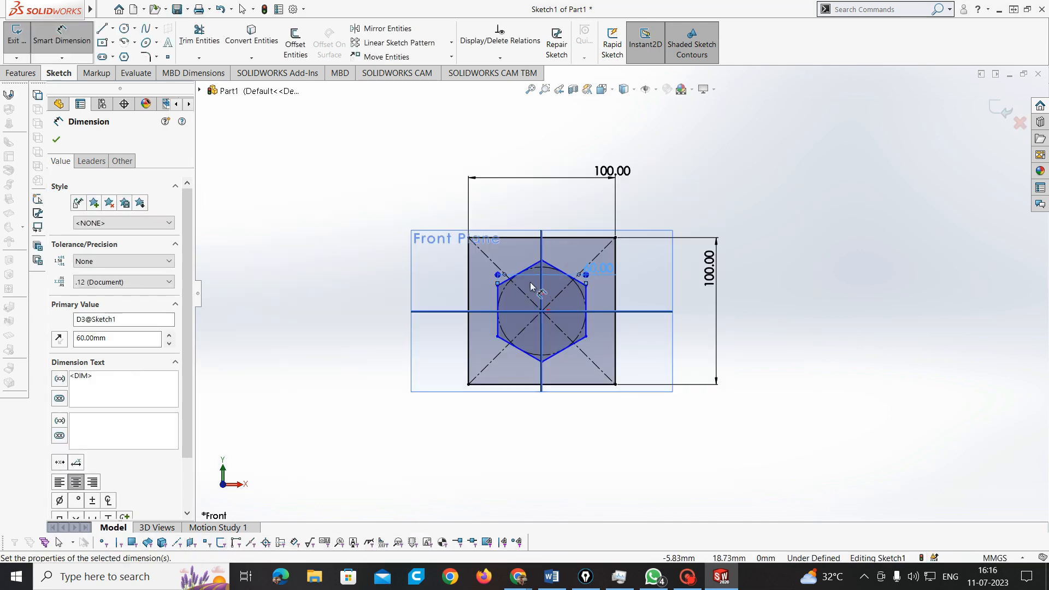
{"action": "key", "text": "Escape"}
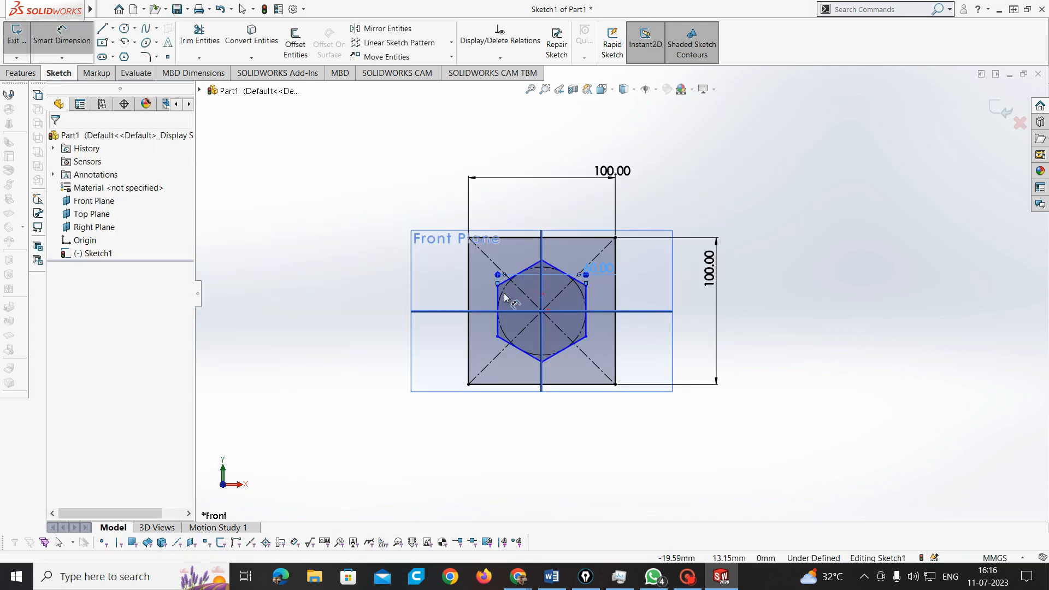
Add a Vertical relation to the hexagon's left edge and exit the sketch
{"action": "left_click", "coordinate": [498, 297]}
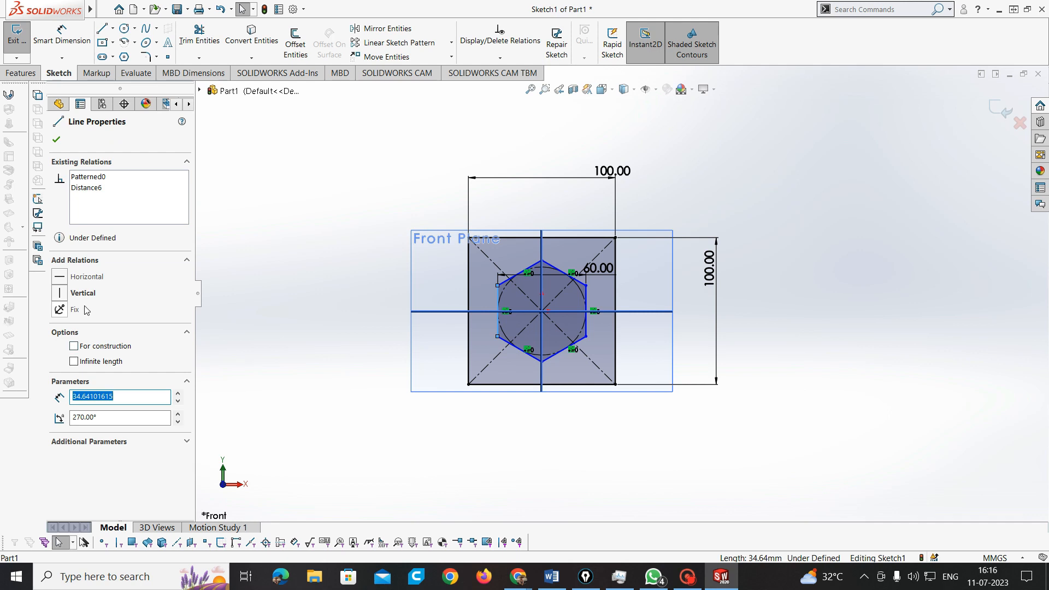
{"action": "left_click", "coordinate": [82, 293]}
{"action": "left_click", "coordinate": [55, 138]}
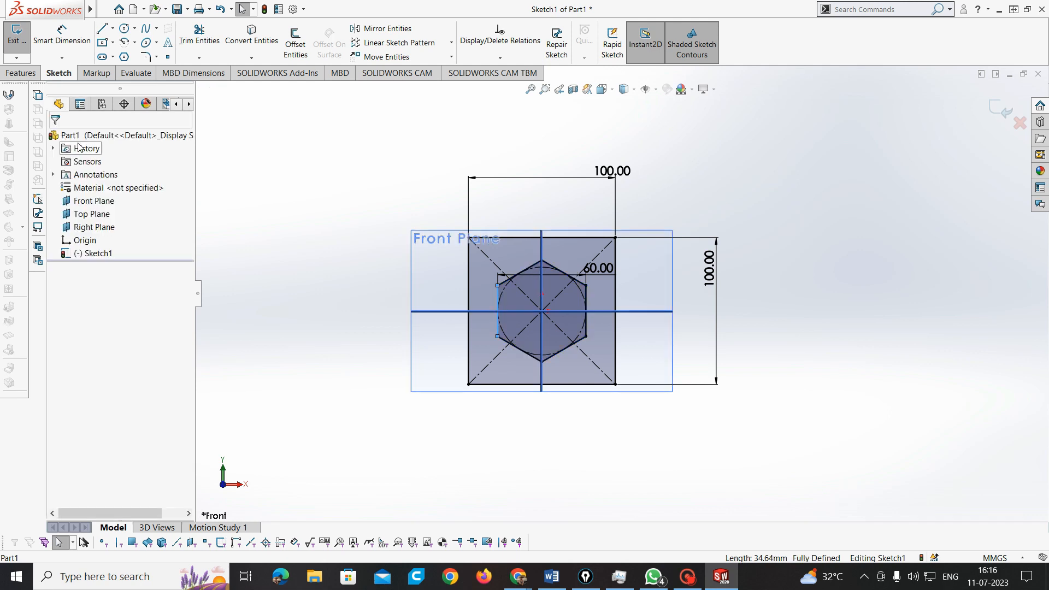
{"action": "left_click", "coordinate": [16, 34]}
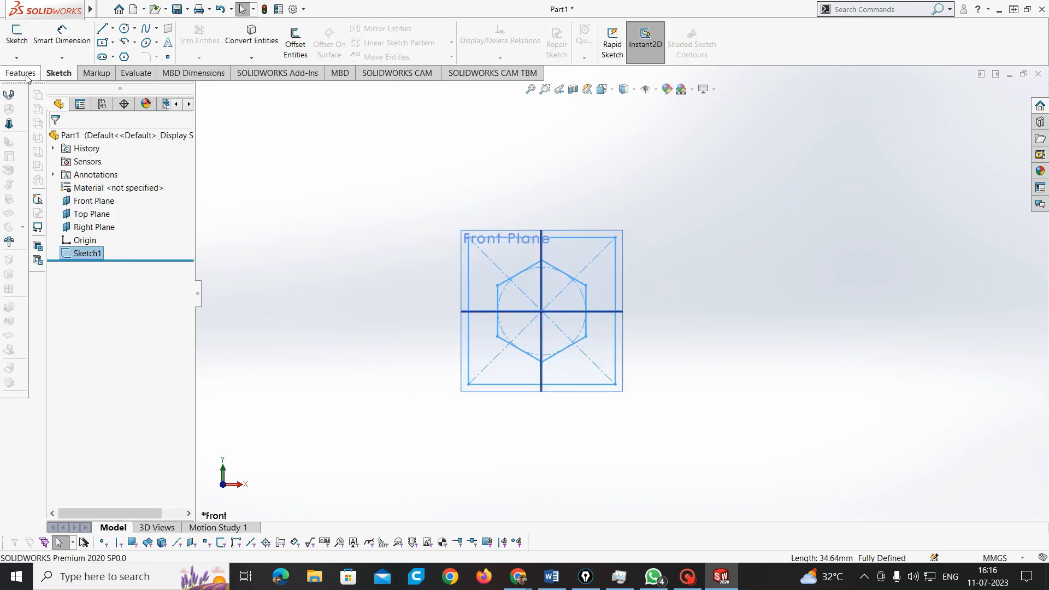
Extrude the square profile with its hexagonal opening to a Blind depth of 100 mm
{"action": "left_click", "coordinate": [20, 73]}
{"action": "left_click", "coordinate": [22, 41]}
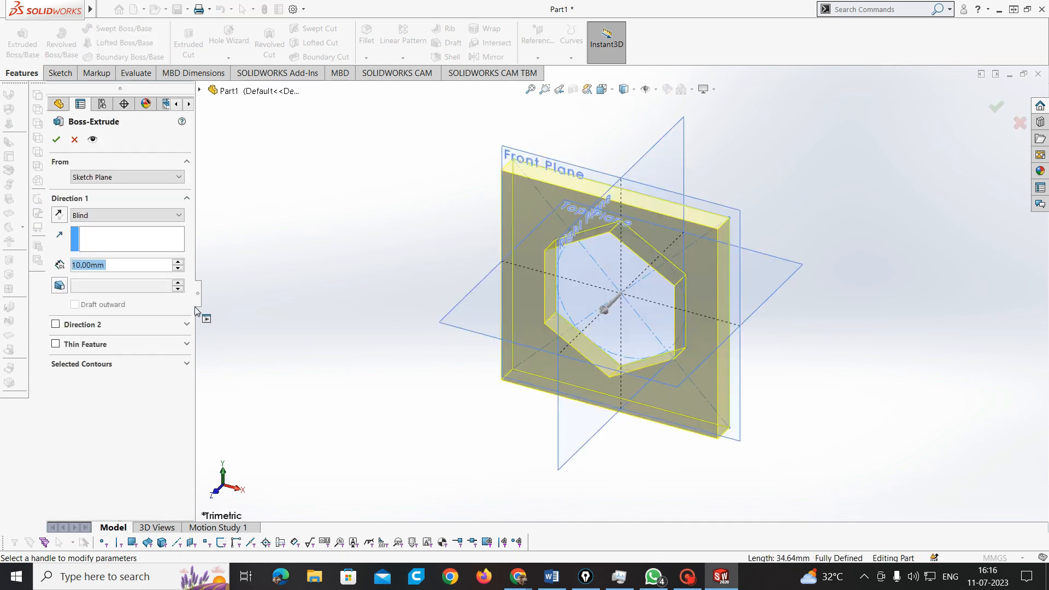
{"action": "type", "text": "100"}
{"action": "key", "text": "Return"}
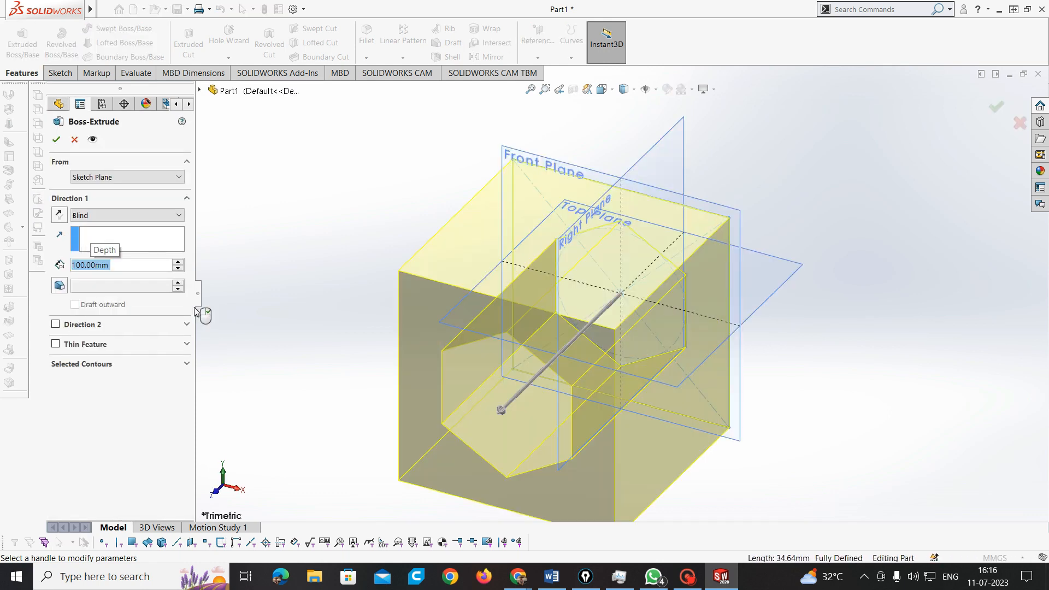
{"action": "left_click", "coordinate": [56, 139]}
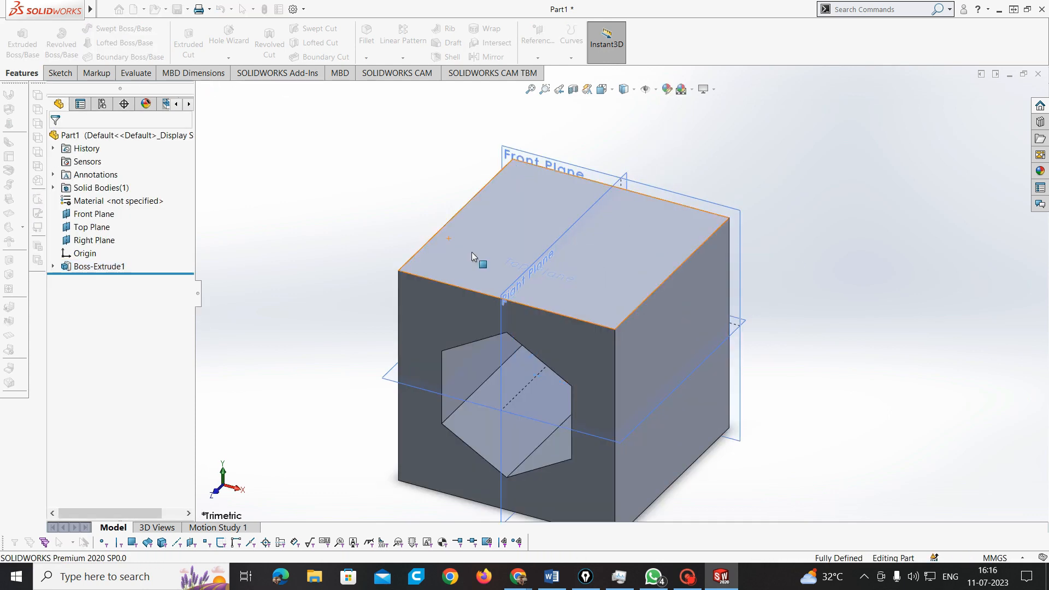
Turn off the display of the reference planes in the graphics view
{"action": "middle_click_drag", "start_coordinate": [470, 252], "coordinate": [590, 174]}
{"action": "left_click", "coordinate": [645, 92]}
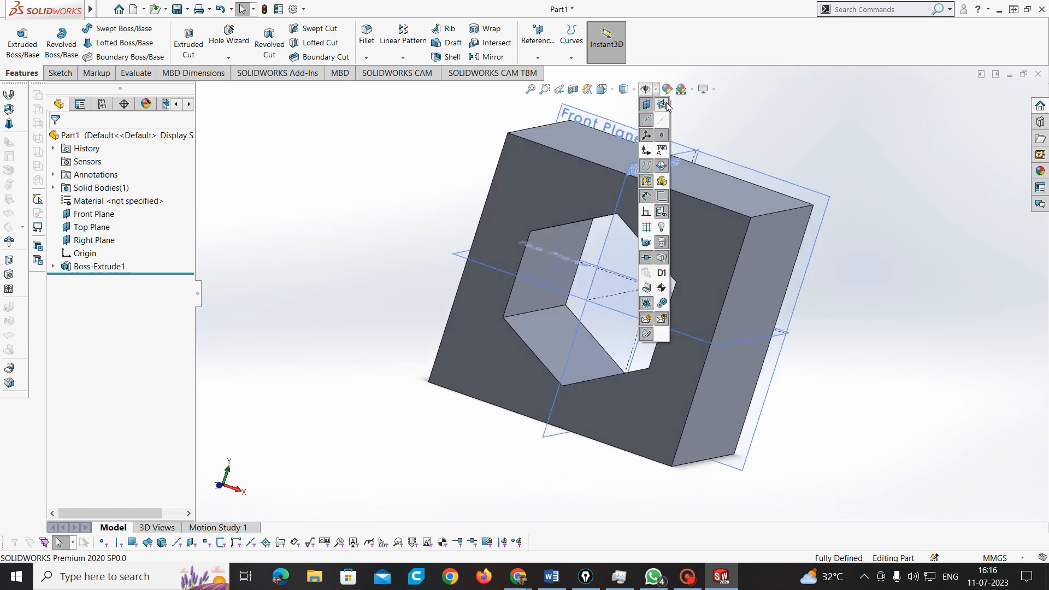
{"action": "left_click", "coordinate": [664, 107]}
{"action": "middle_click_drag", "start_coordinate": [774, 364], "coordinate": [697, 356]}
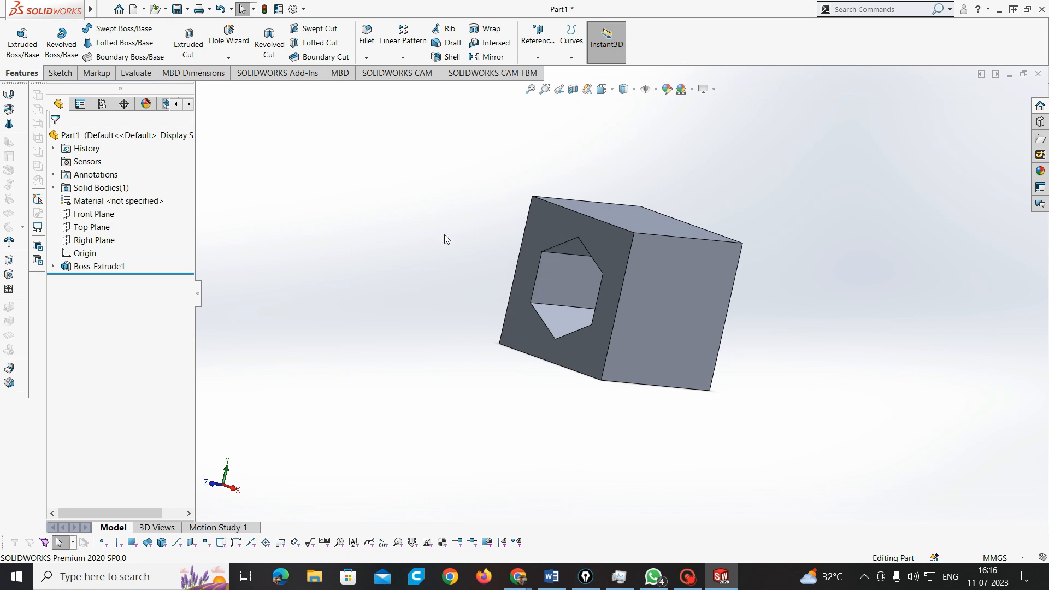
Write the on-screen annotation "we have created a 3d part from 2d sketch now we going to see fillet" above the model
{"action": "left_click", "coordinate": [247, 116]}
{"action": "type", "text": "we h"}
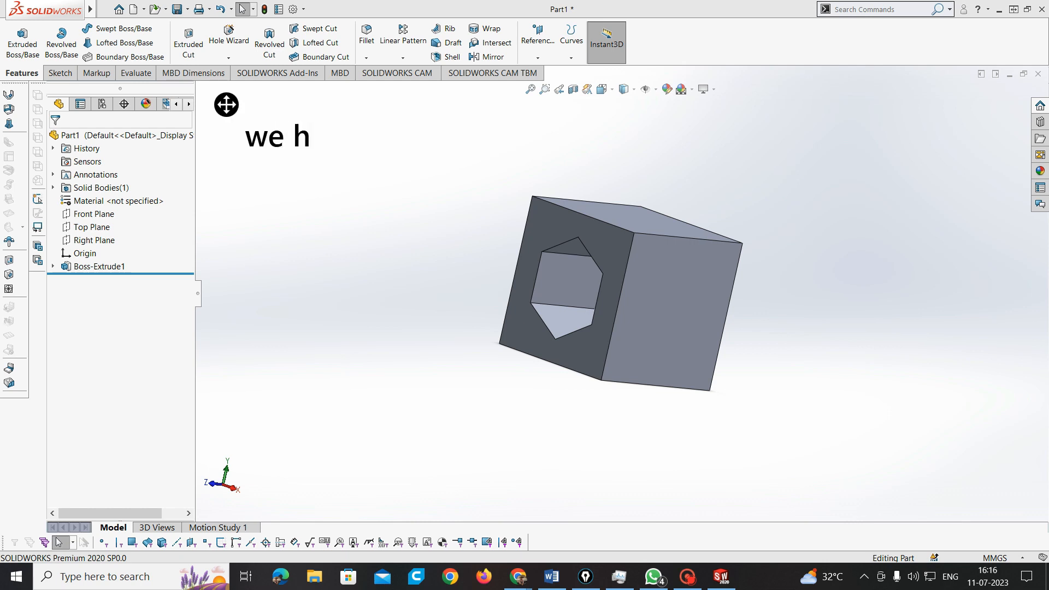
{"action": "type", "text": "ave creat"}
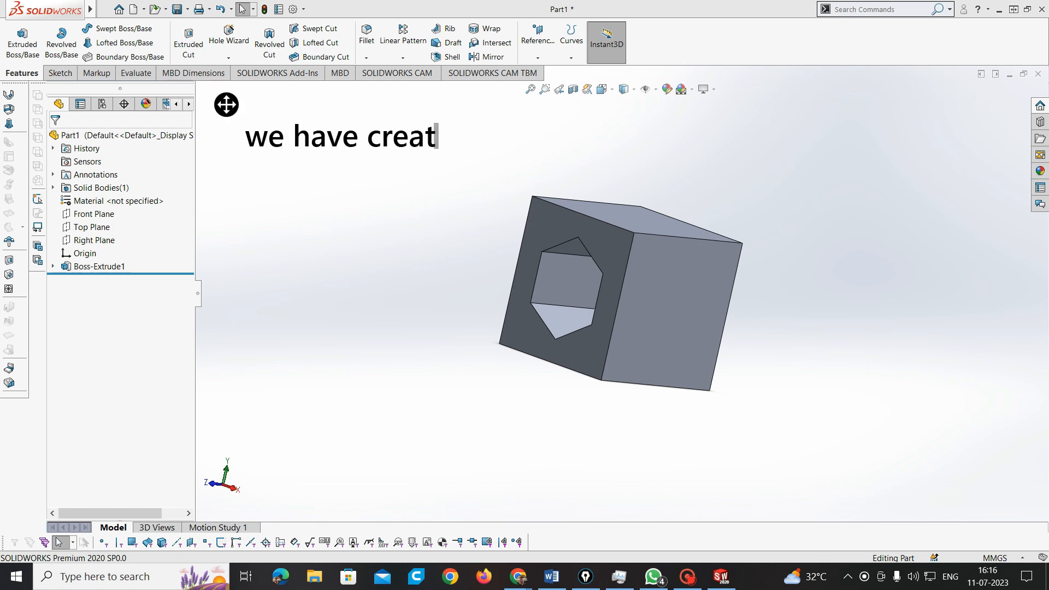
{"action": "type", "text": "ed a 3d part from 2d sketch "}
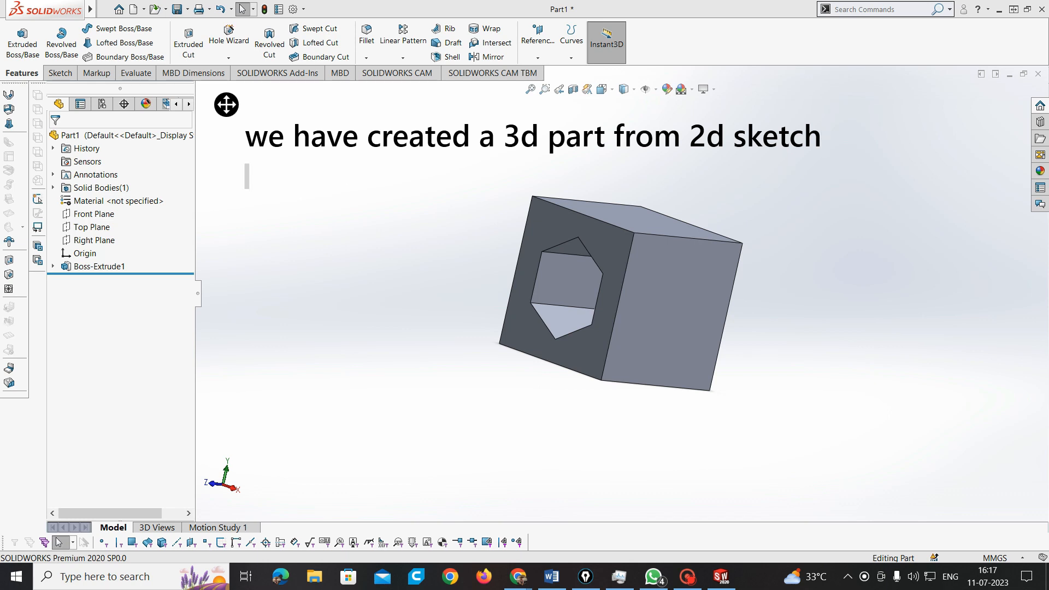
{"action": "type", "text": "now we go"}
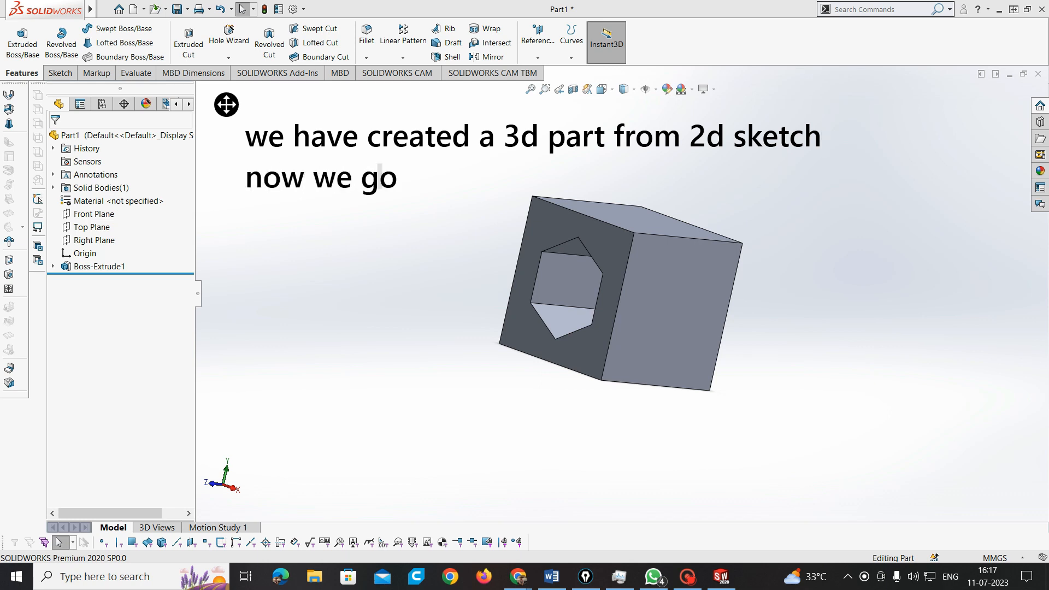
{"action": "type", "text": "ing to see "}
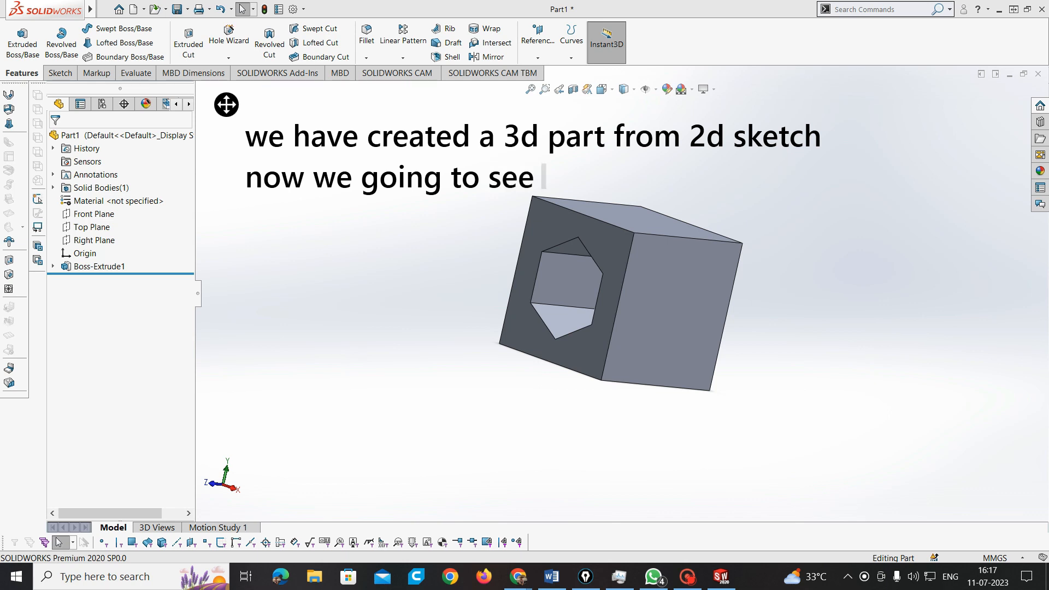
{"action": "type", "text": "fillet"}
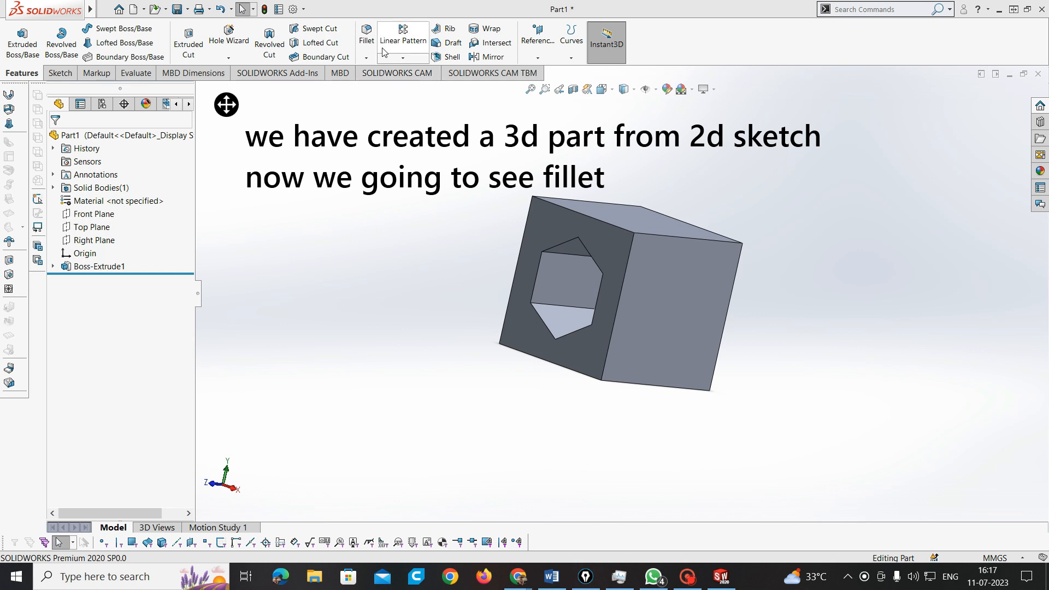
Start a constant-size Fillet on the block's upper-right 100 mm edge and set its radius to 20 mm
{"action": "left_click", "coordinate": [365, 57]}
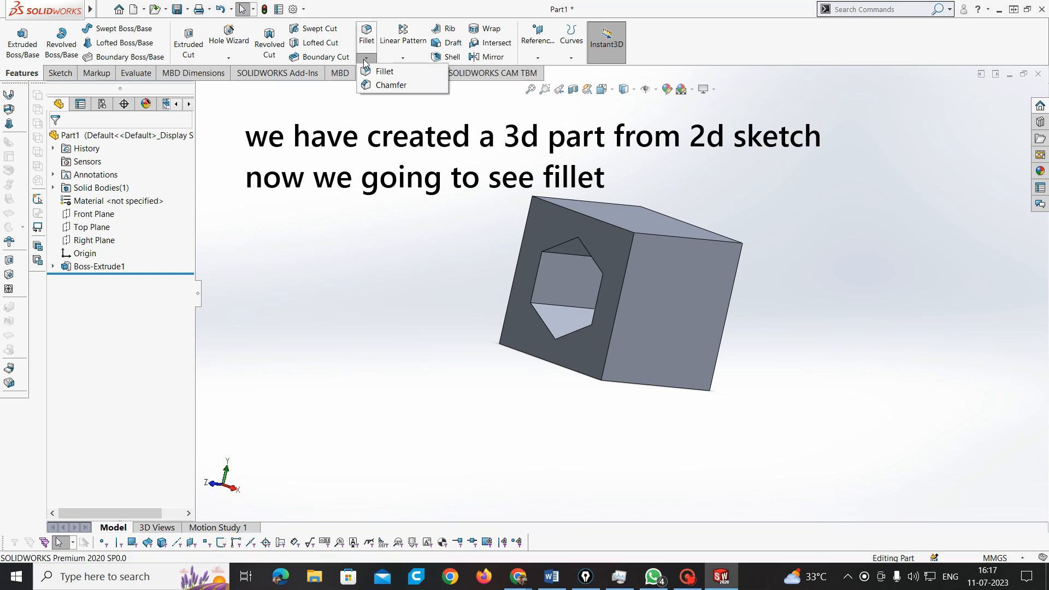
{"action": "left_click", "coordinate": [371, 38]}
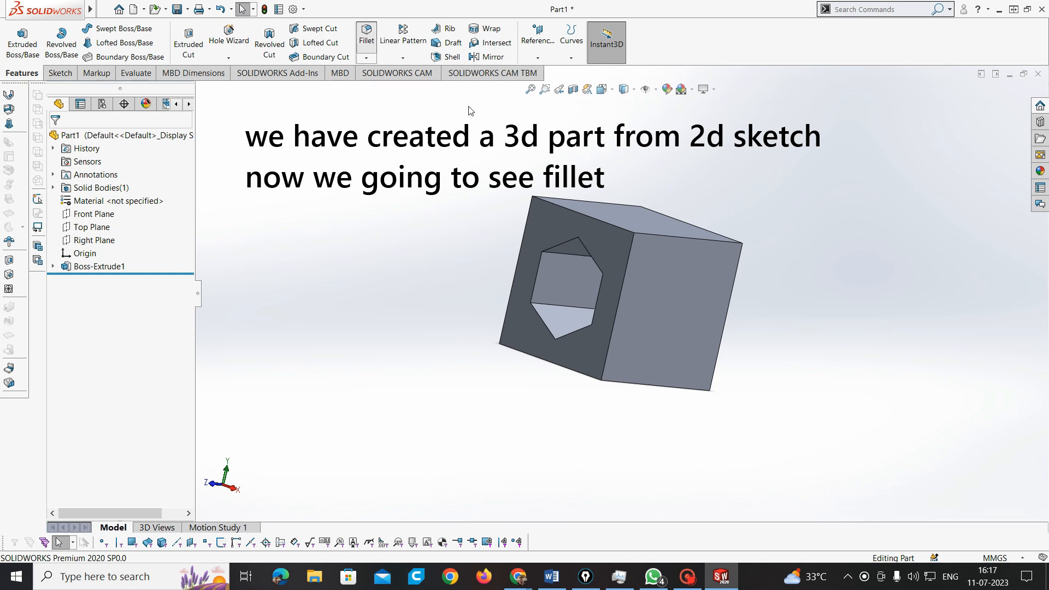
{"action": "left_click", "coordinate": [666, 237]}
{"action": "scroll", "coordinate": [697, 277], "scroll_direction": "up", "scroll_amount": 2}
{"action": "middle_click_drag", "start_coordinate": [697, 277], "coordinate": [727, 314]}
{"action": "scroll", "coordinate": [673, 269], "scroll_direction": "down", "scroll_amount": 3}
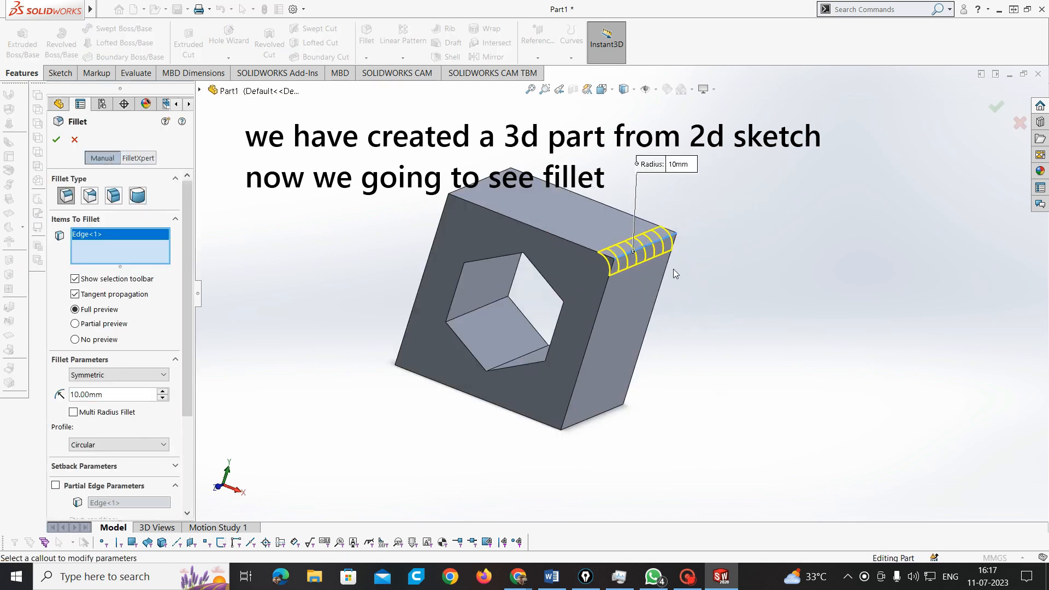
{"action": "scroll", "coordinate": [656, 262], "scroll_direction": "down", "scroll_amount": 2}
{"action": "scroll", "coordinate": [650, 249], "scroll_direction": "up", "scroll_amount": 2}
{"action": "left_click", "coordinate": [666, 182]}
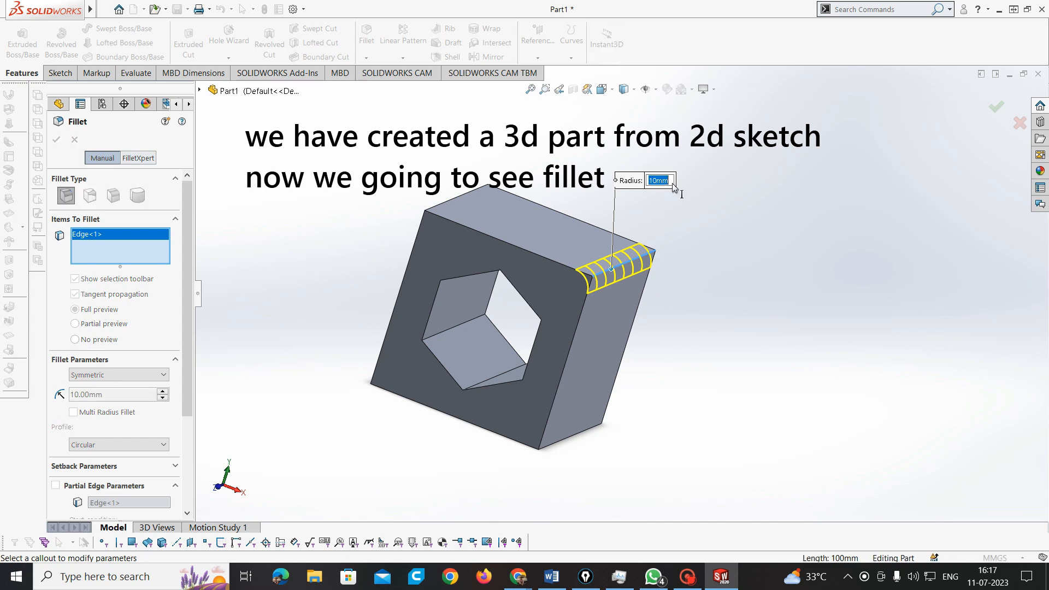
{"action": "key", "text": "Return"}
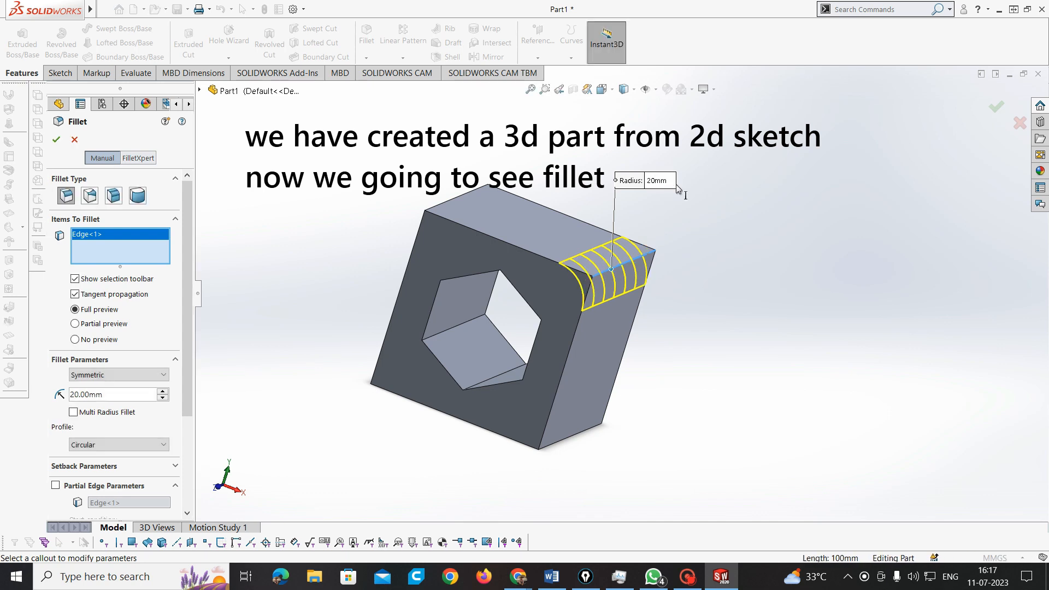
Add the block's diagonally opposite lower-left edge to the 20 mm radius fillet and apply the feature
{"action": "middle_click_drag", "start_coordinate": [401, 339], "coordinate": [444, 350]}
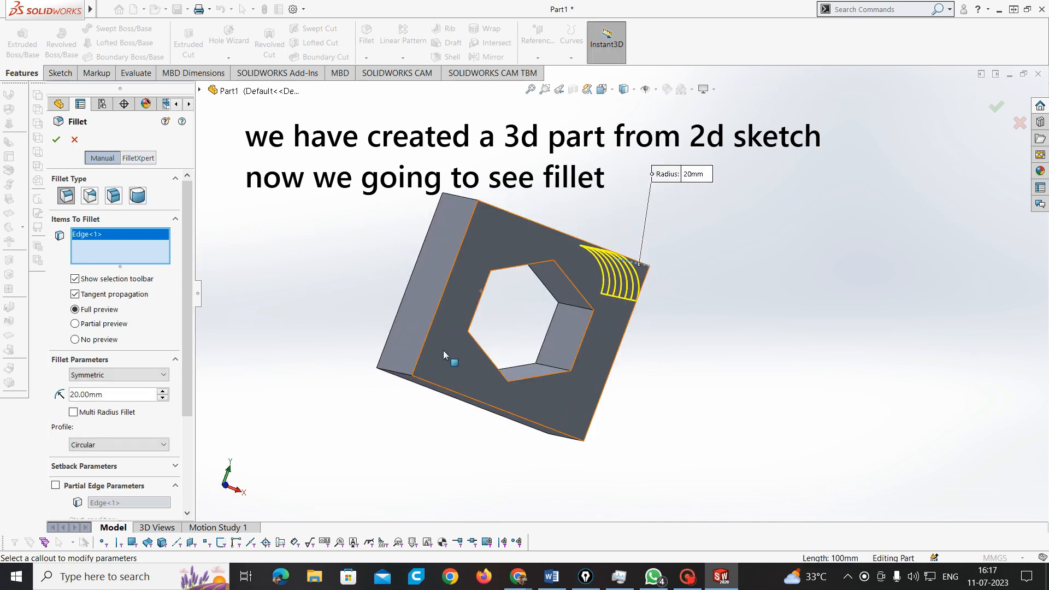
{"action": "left_click", "coordinate": [387, 372]}
{"action": "middle_click_drag", "start_coordinate": [362, 391], "coordinate": [285, 326]}
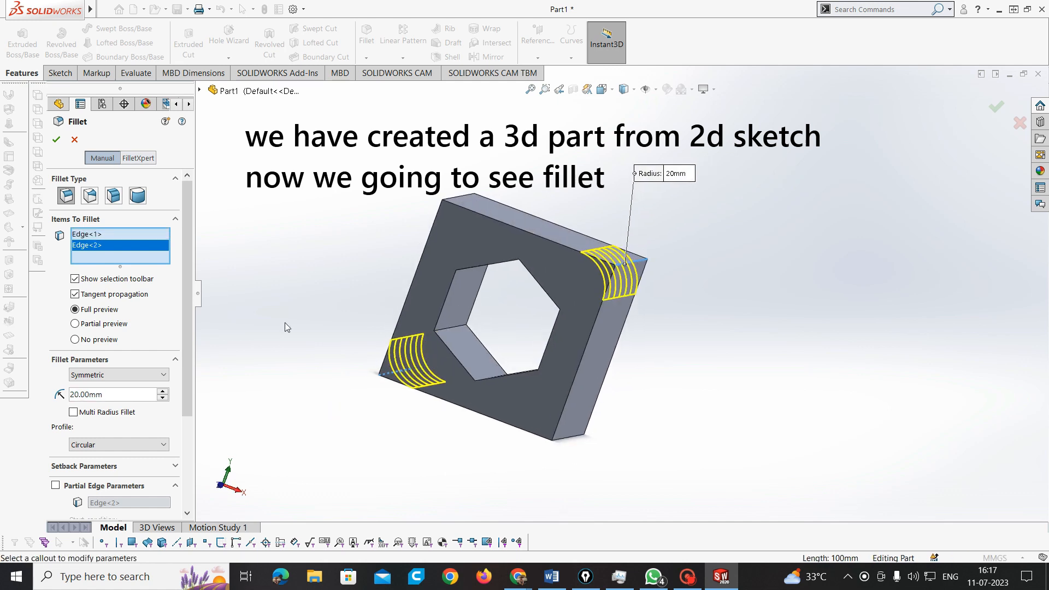
{"action": "left_click", "coordinate": [57, 143]}
{"action": "middle_click_drag", "start_coordinate": [553, 332], "coordinate": [592, 417]}
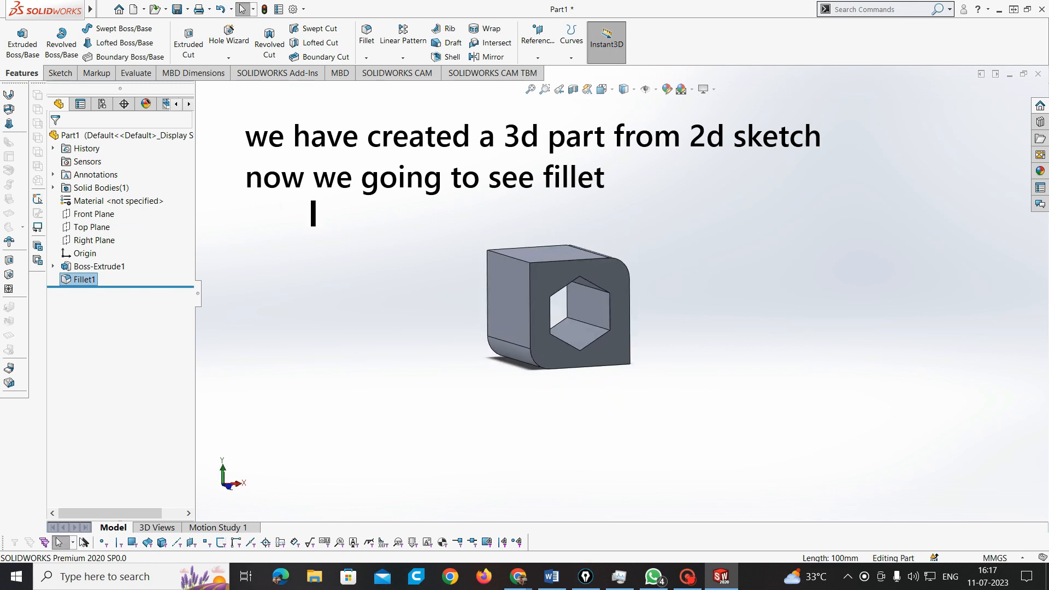
Write the on-screen annotation "fillet is a rounded edges and chamfer is a tapered edges. next is chamfer" below the existing text
{"action": "type", "text": "et"}
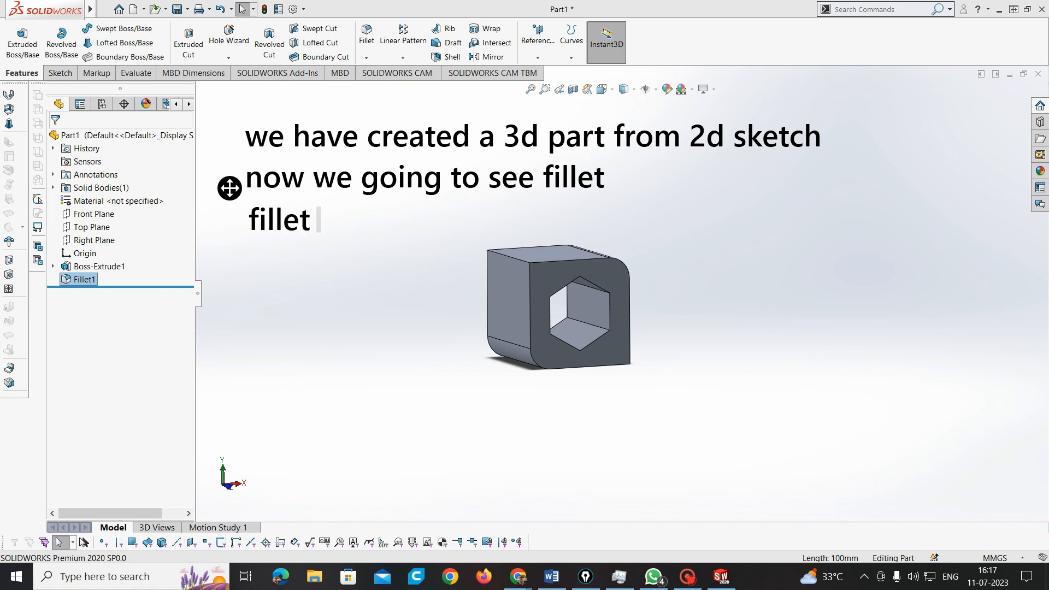
{"action": "type", "text": " is a rounded ed"}
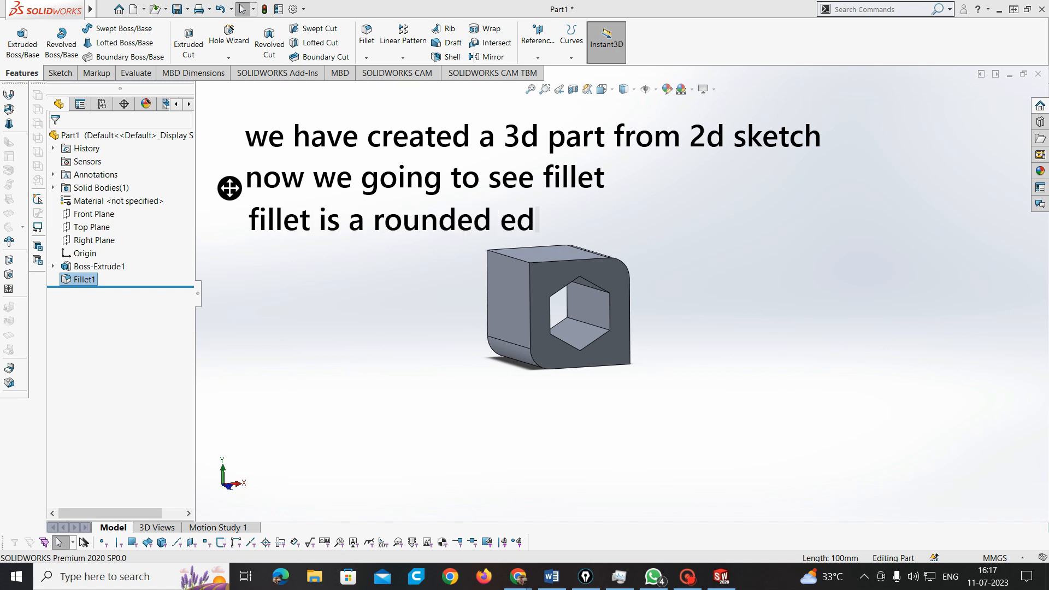
{"action": "type", "text": "ges and chamfer is a "}
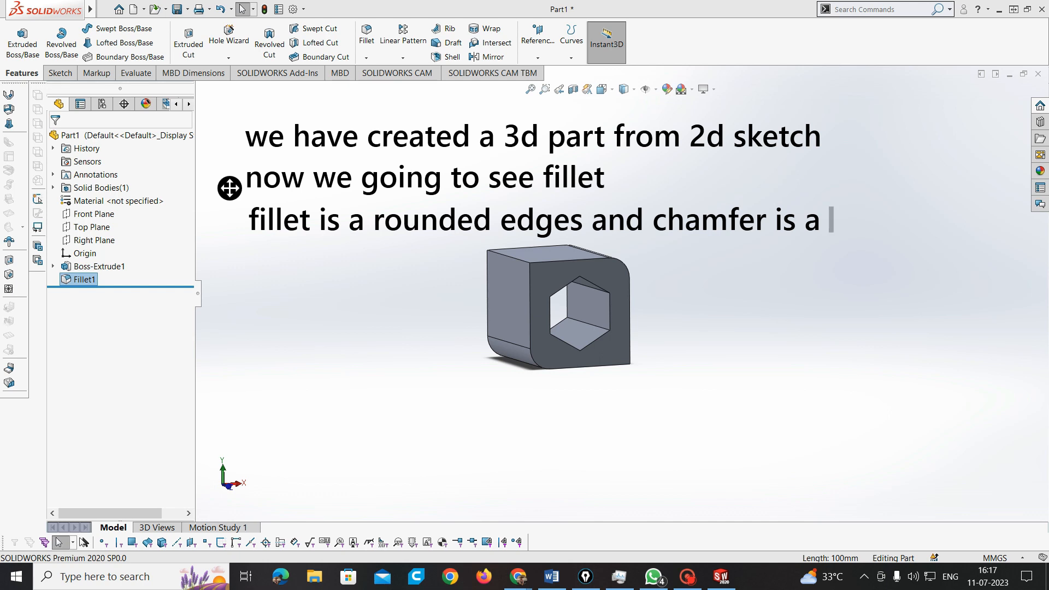
{"action": "type", "text": "taper"}
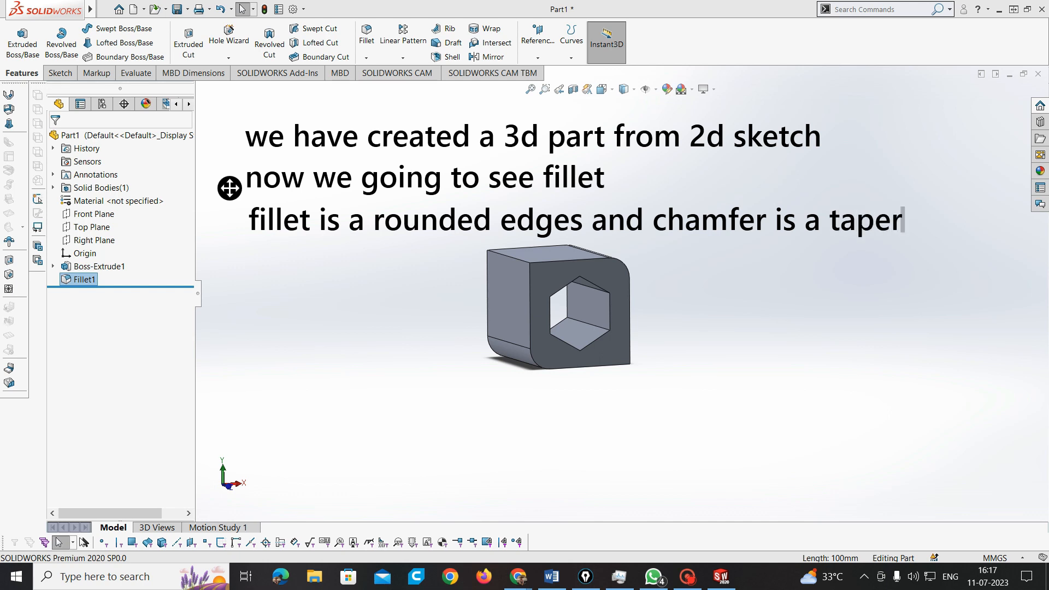
{"action": "type", "text": "ed ed"}
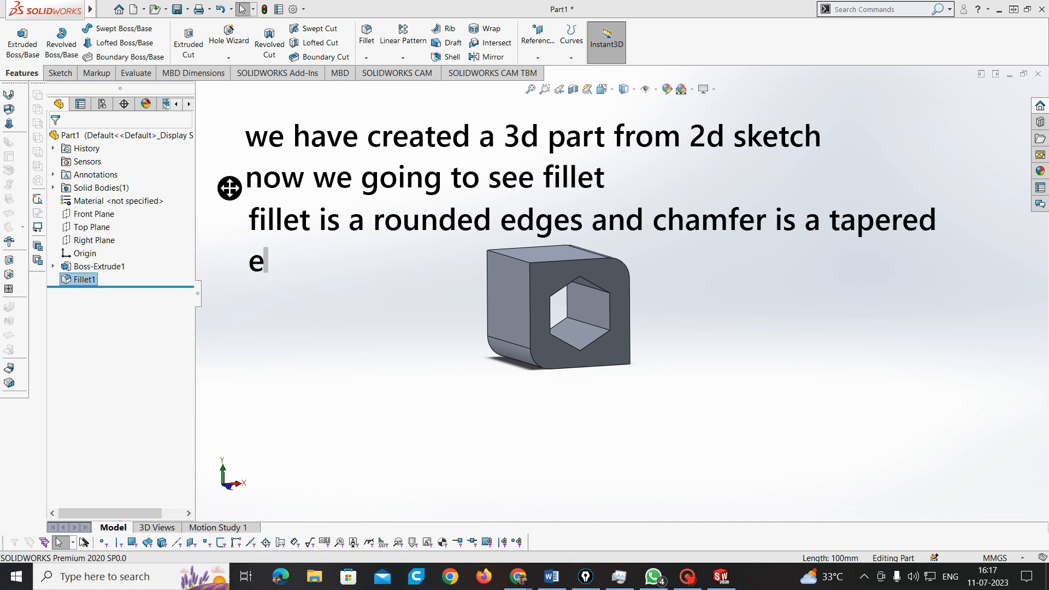
{"action": "type", "text": "ges"}
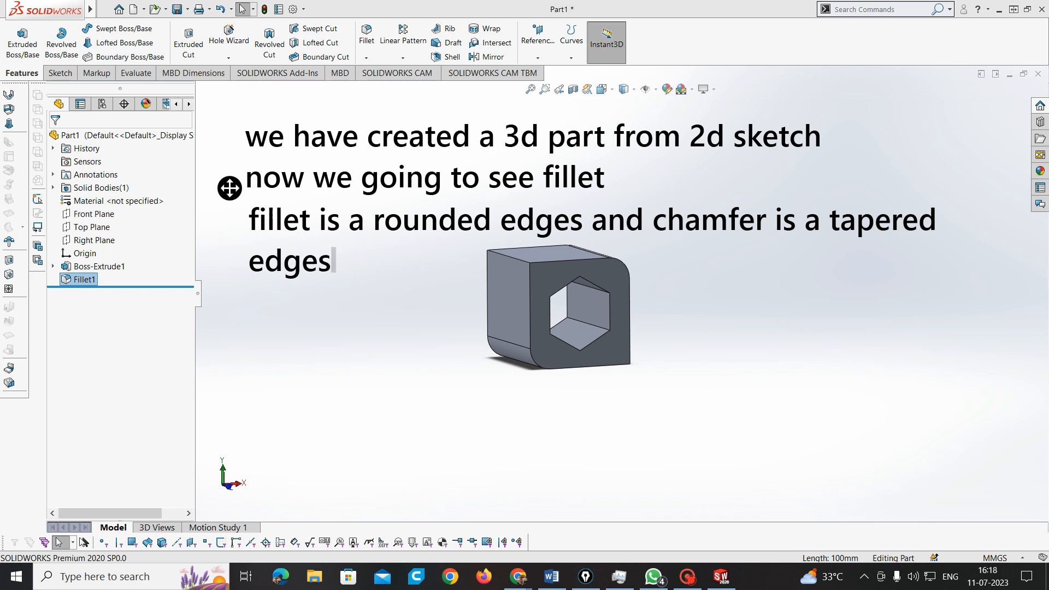
{"action": "type", "text": ". nex"}
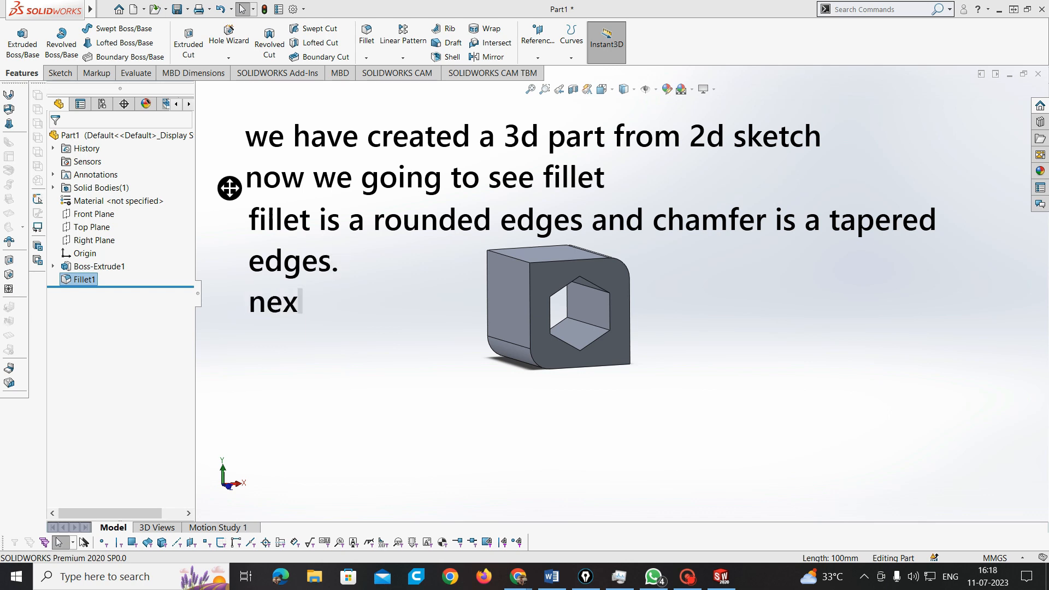
{"action": "type", "text": "t is chamfer"}
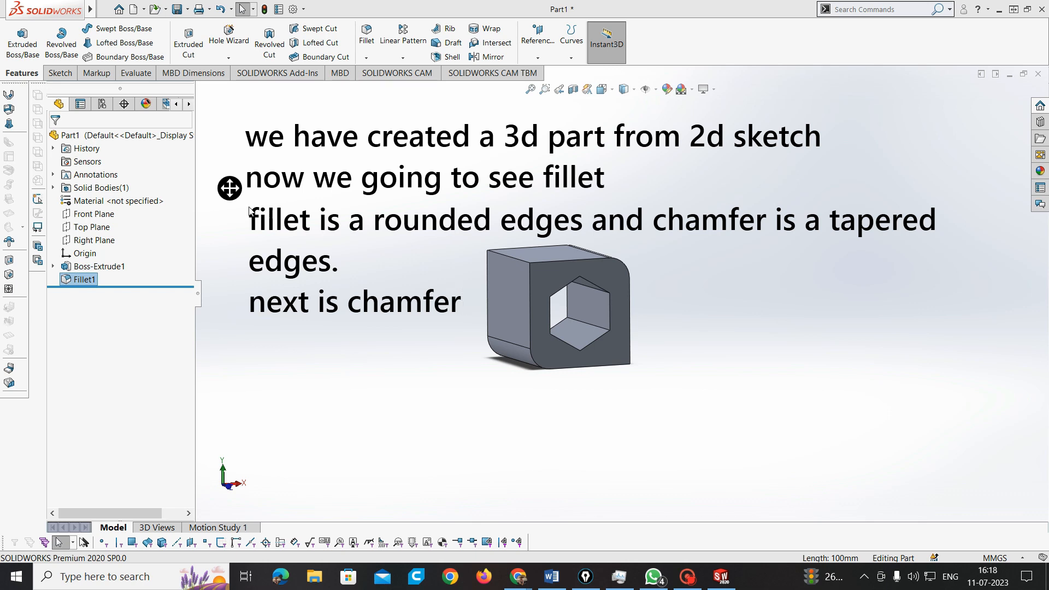
Start an angle-distance Chamfer on the block's two unfilleted long edges, the upper-left and the lower-right one
{"action": "scroll", "coordinate": [565, 242], "scroll_direction": "up", "scroll_amount": 3}
{"action": "scroll", "coordinate": [574, 286], "scroll_direction": "down", "scroll_amount": 7}
{"action": "scroll", "coordinate": [581, 316], "scroll_direction": "up", "scroll_amount": 3}
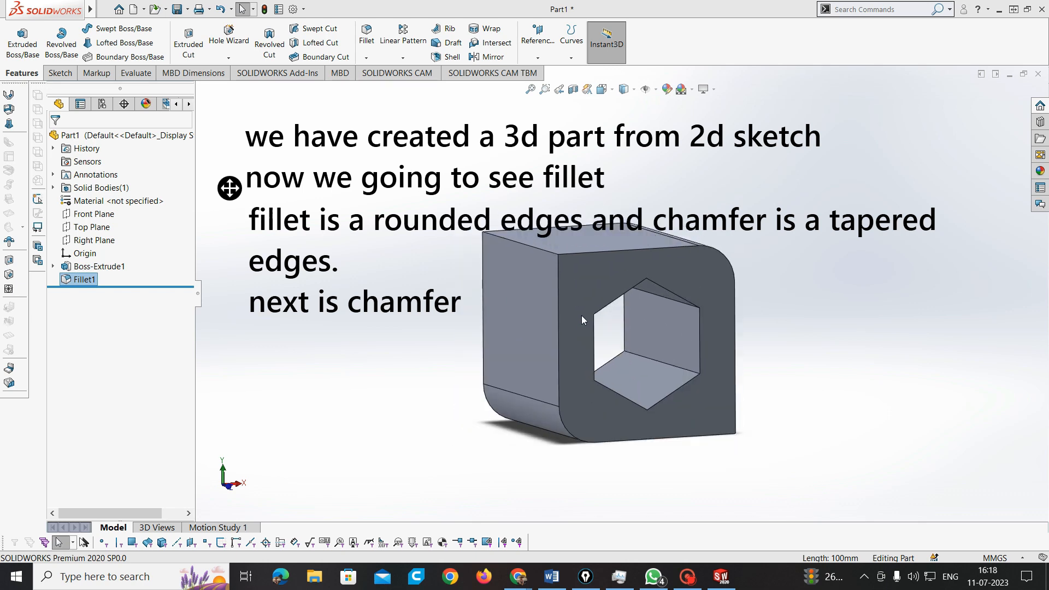
{"action": "left_click", "coordinate": [366, 58]}
{"action": "left_click", "coordinate": [377, 86]}
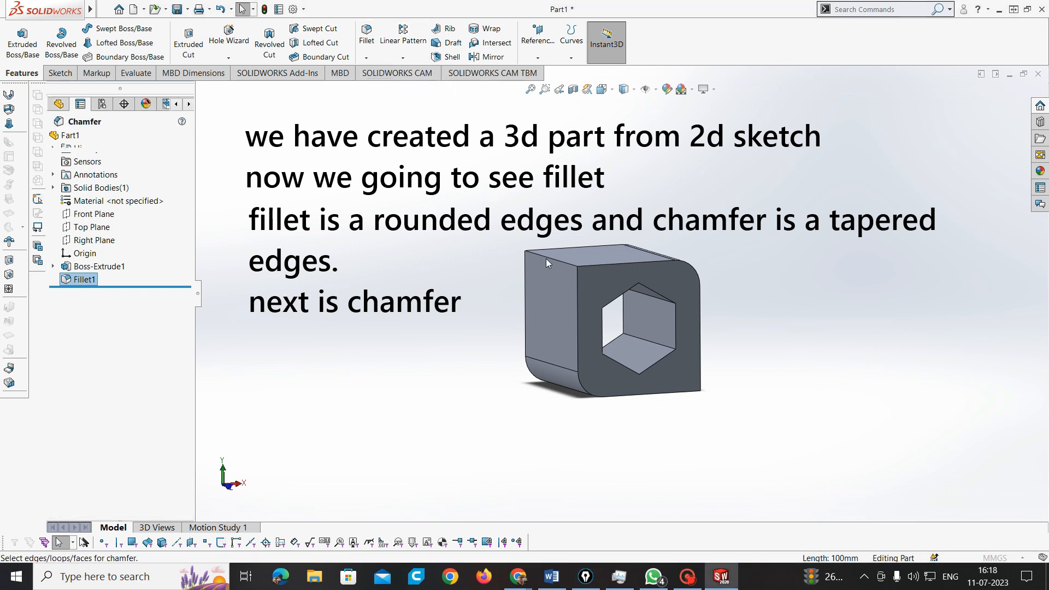
{"action": "left_click", "coordinate": [545, 258]}
{"action": "middle_click_drag", "start_coordinate": [561, 376], "coordinate": [730, 428]}
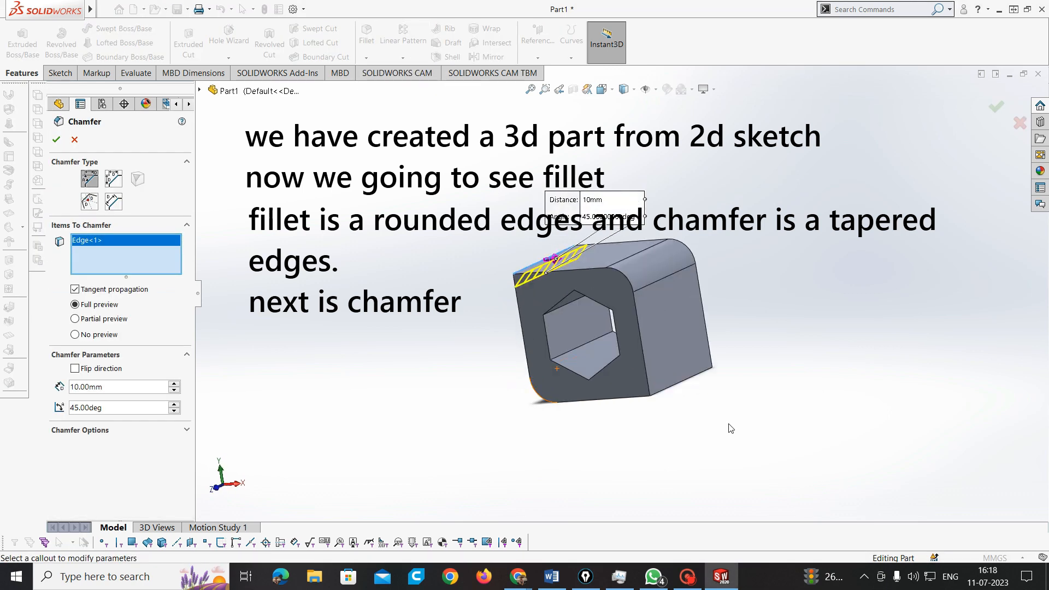
{"action": "left_click", "coordinate": [693, 381]}
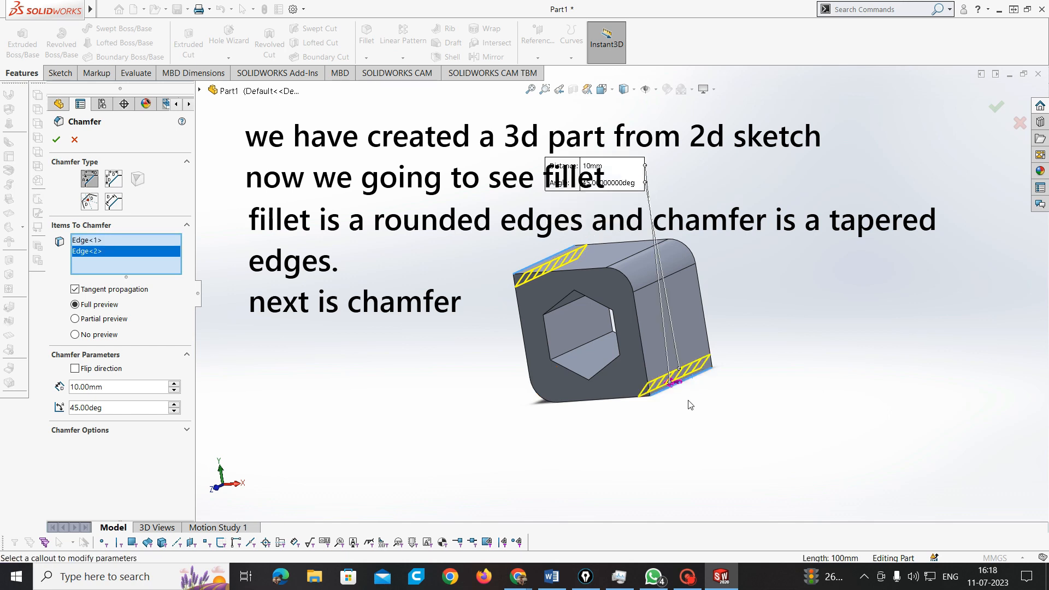
Set the chamfer distance to 20 mm with a 45-degree angle and apply the chamfer to both edges
{"action": "scroll", "coordinate": [647, 271], "scroll_direction": "up", "scroll_amount": 5}
{"action": "left_click", "coordinate": [640, 248]}
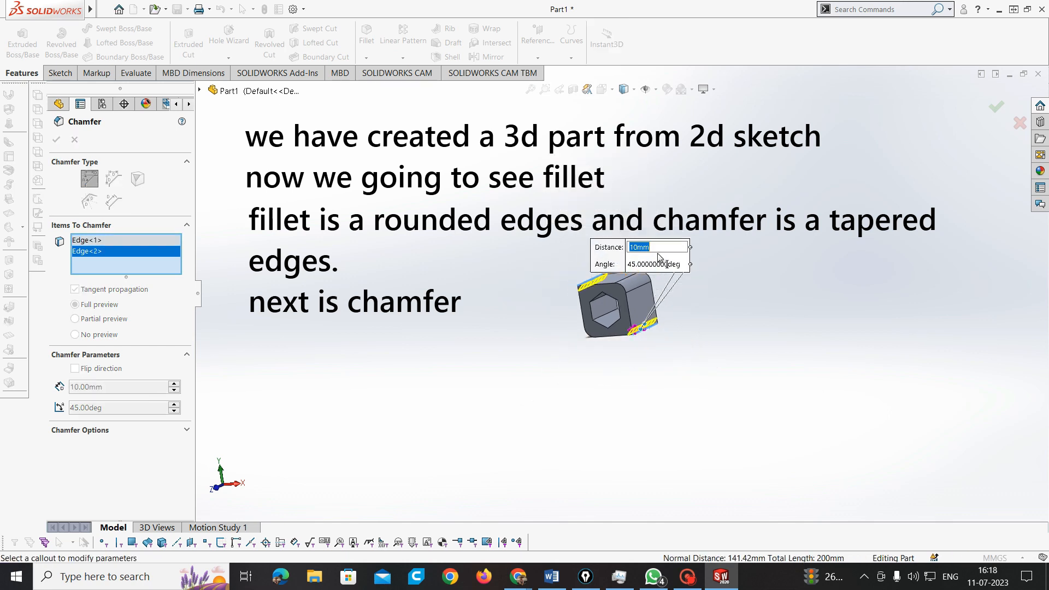
{"action": "key", "text": "Return"}
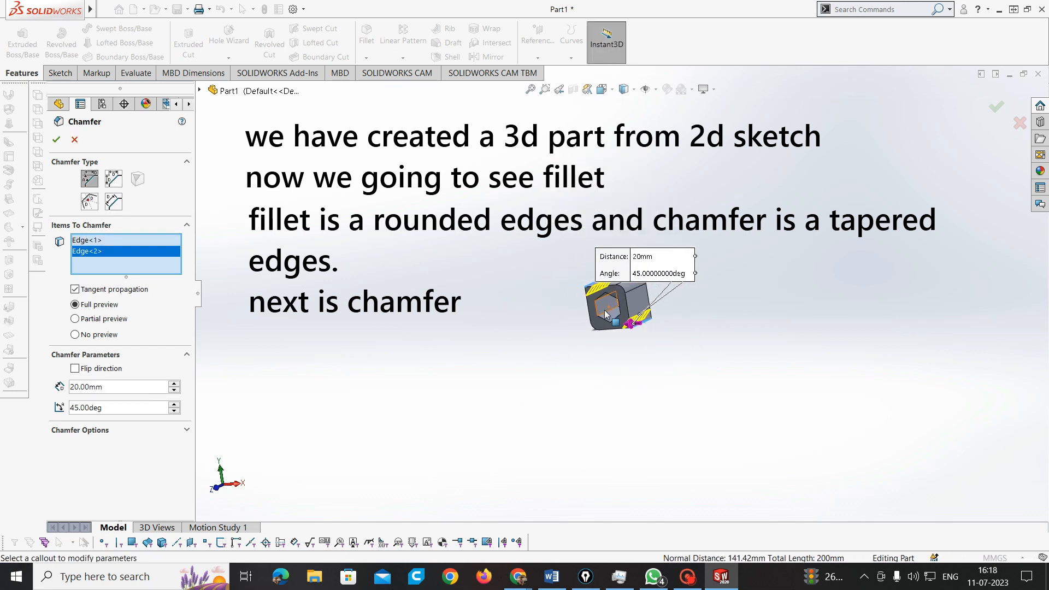
{"action": "scroll", "coordinate": [650, 282], "scroll_direction": "down", "scroll_amount": 4}
{"action": "scroll", "coordinate": [655, 280], "scroll_direction": "up", "scroll_amount": 3}
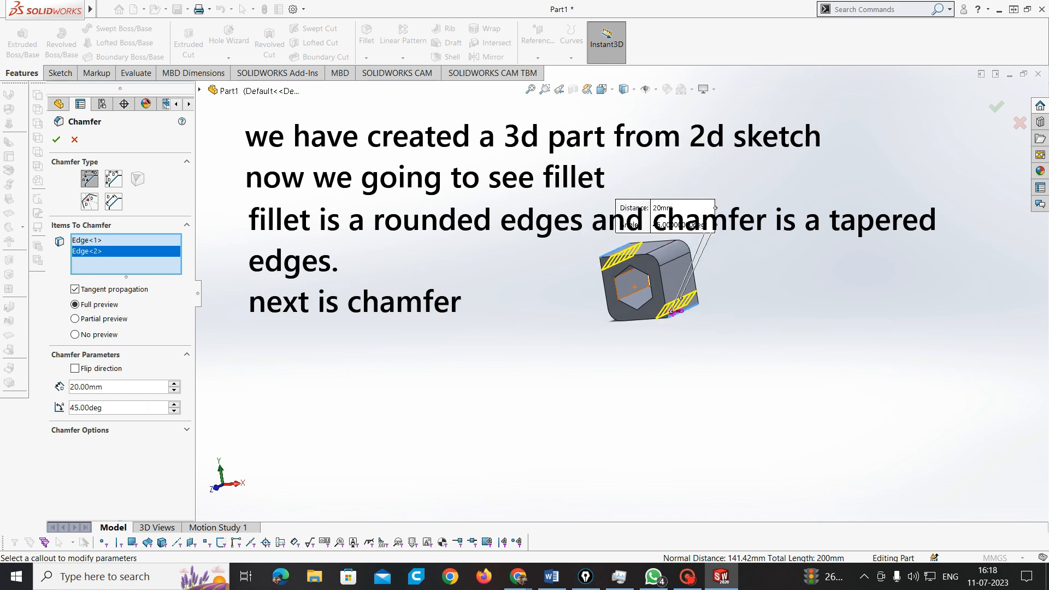
{"action": "left_click", "coordinate": [56, 140]}
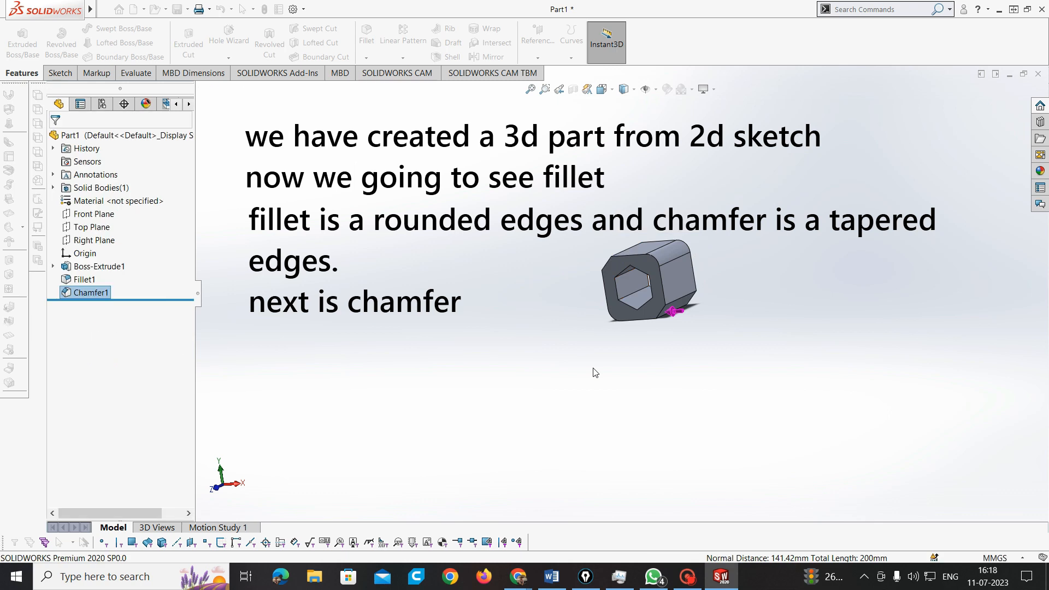
Examine the filleted and chamfered edges of the block in isometric and from several other angles
{"action": "scroll", "coordinate": [647, 275], "scroll_direction": "down", "scroll_amount": 4}
{"action": "middle_click_drag", "start_coordinate": [584, 351], "coordinate": [642, 330]}
{"action": "scroll", "coordinate": [642, 330], "scroll_direction": "down", "scroll_amount": 1}
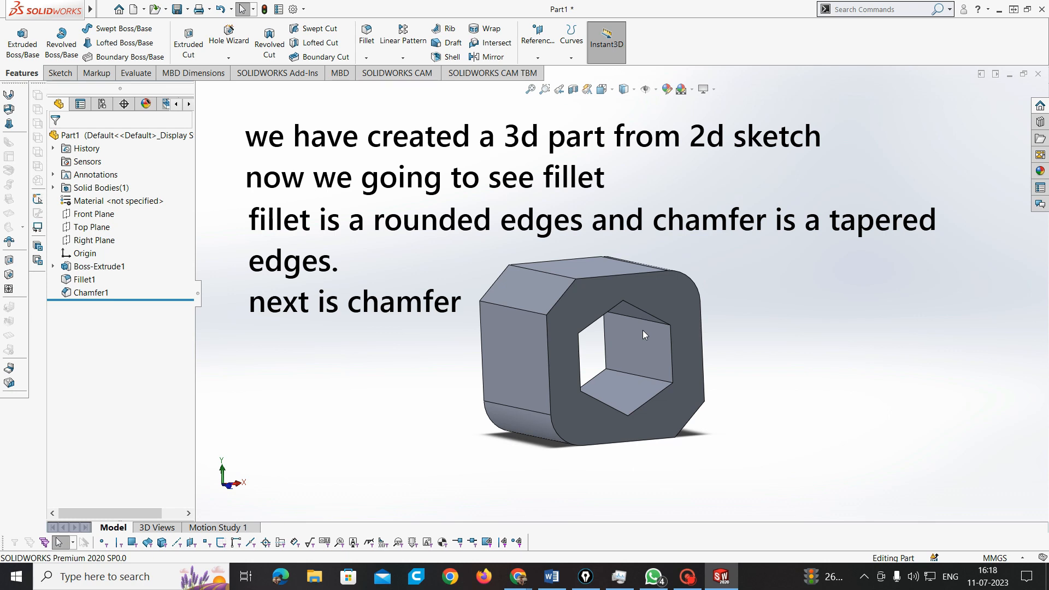
{"action": "key", "text": "ctrl+7"}
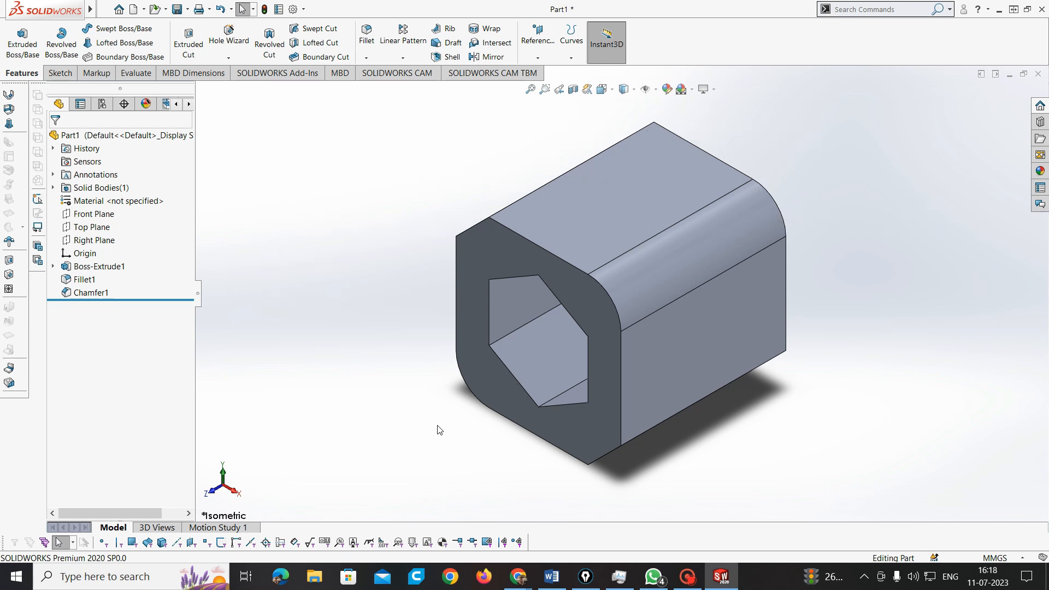
{"action": "middle_click_drag", "start_coordinate": [614, 265], "coordinate": [635, 365]}
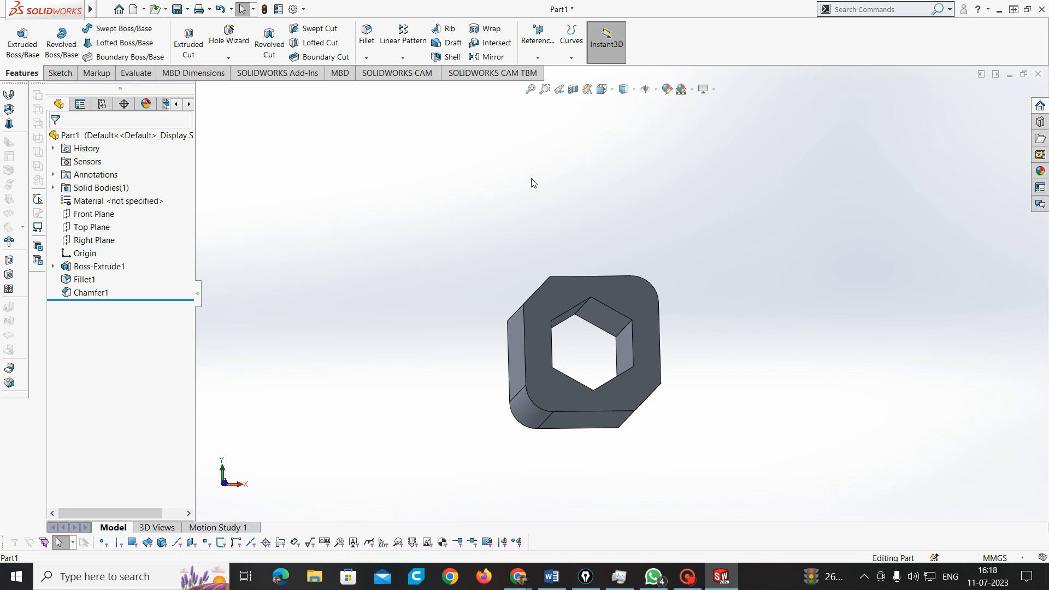
{"action": "middle_click_drag", "start_coordinate": [572, 264], "coordinate": [571, 356]}
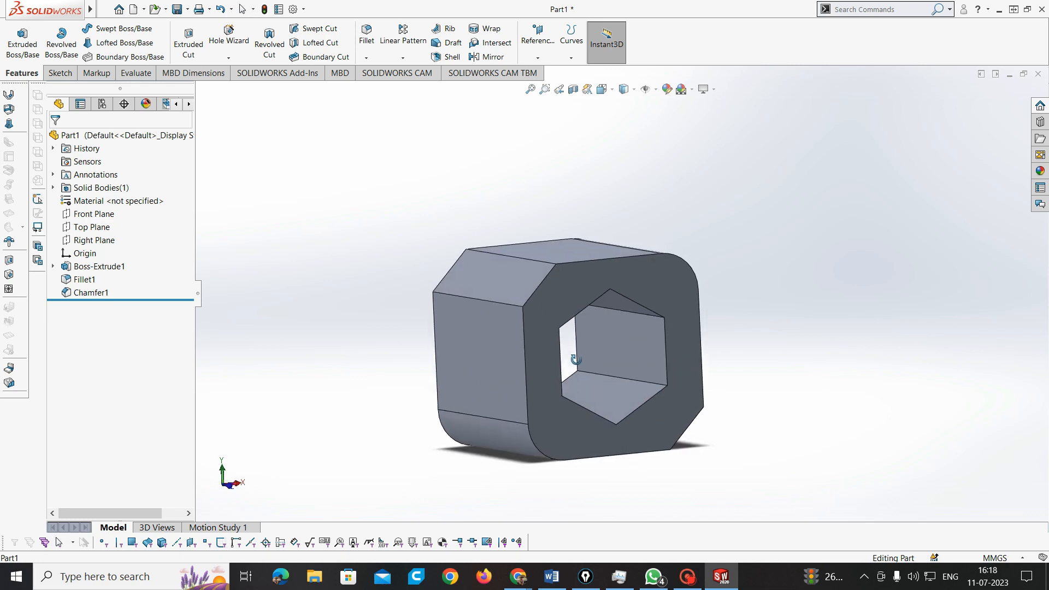
{"action": "middle_click_drag", "start_coordinate": [575, 317], "coordinate": [573, 416]}
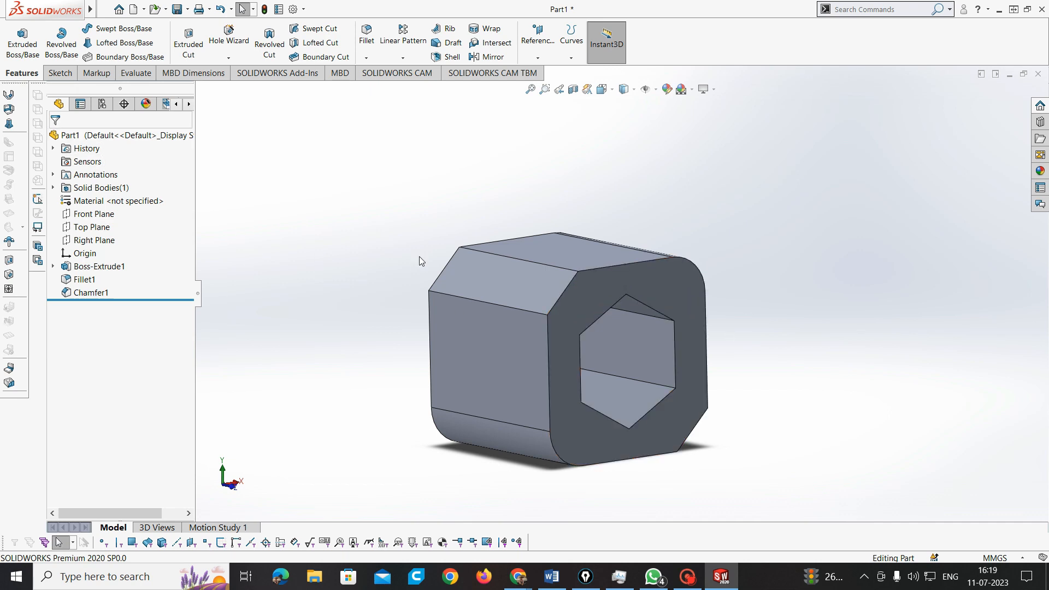
Write the on-screen annotation "next we going to see pattern" above the model
{"action": "key", "text": "ctrl+shift+t"}
{"action": "left_click", "coordinate": [285, 140]}
{"action": "type", "text": "next we goin"}
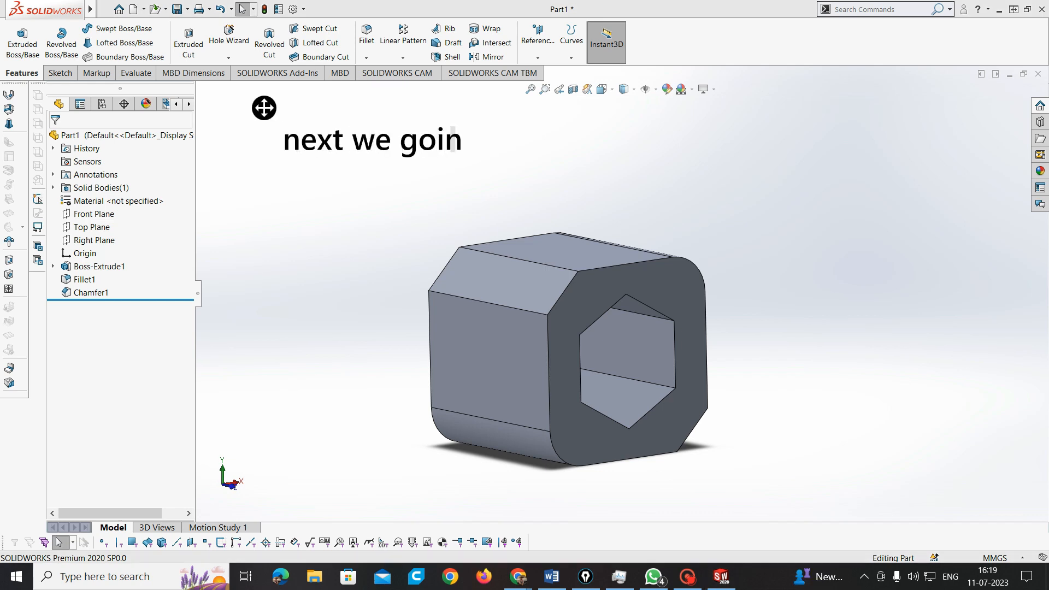
{"action": "type", "text": "g to seelpattern"}
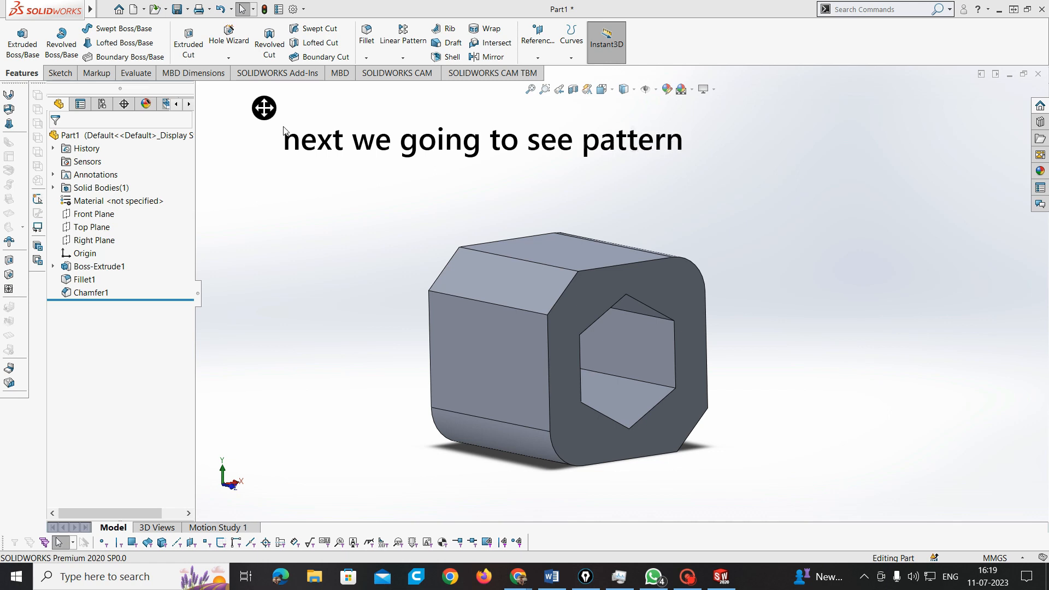
Start a new sketch on the block's front face around the hexagonal opening
{"action": "left_click", "coordinate": [628, 290]}
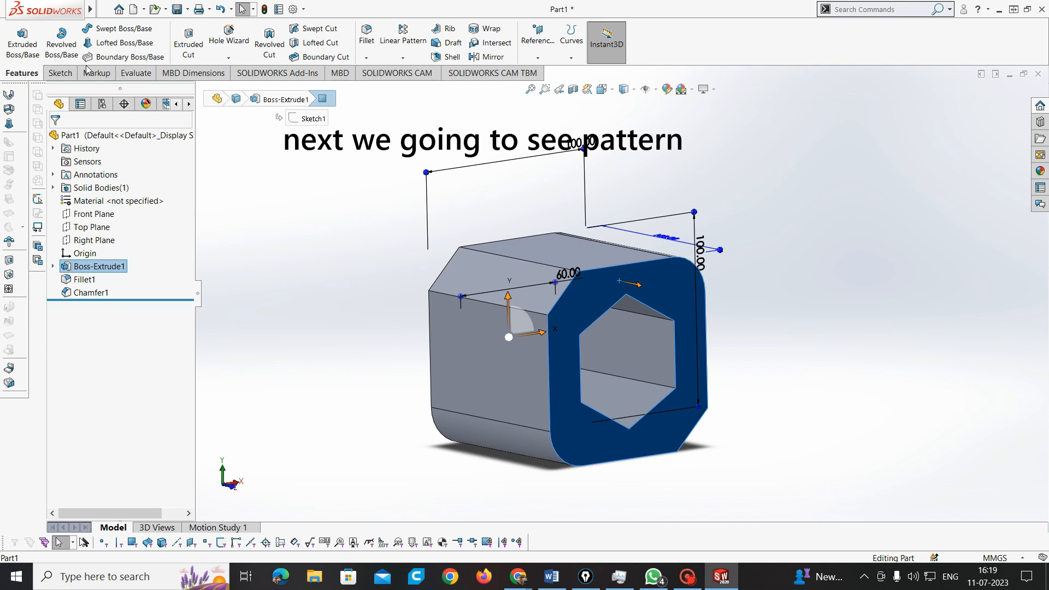
{"action": "left_click", "coordinate": [58, 73]}
{"action": "left_click", "coordinate": [29, 51]}
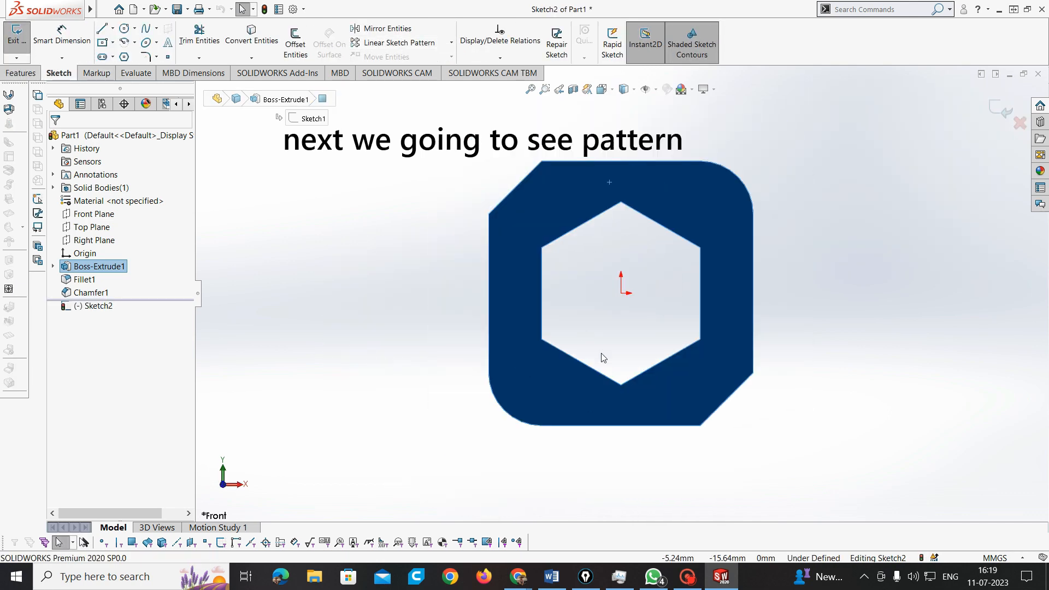
{"action": "scroll", "coordinate": [663, 225], "scroll_direction": "down", "scroll_amount": 1}
{"action": "left_click", "coordinate": [816, 235]}
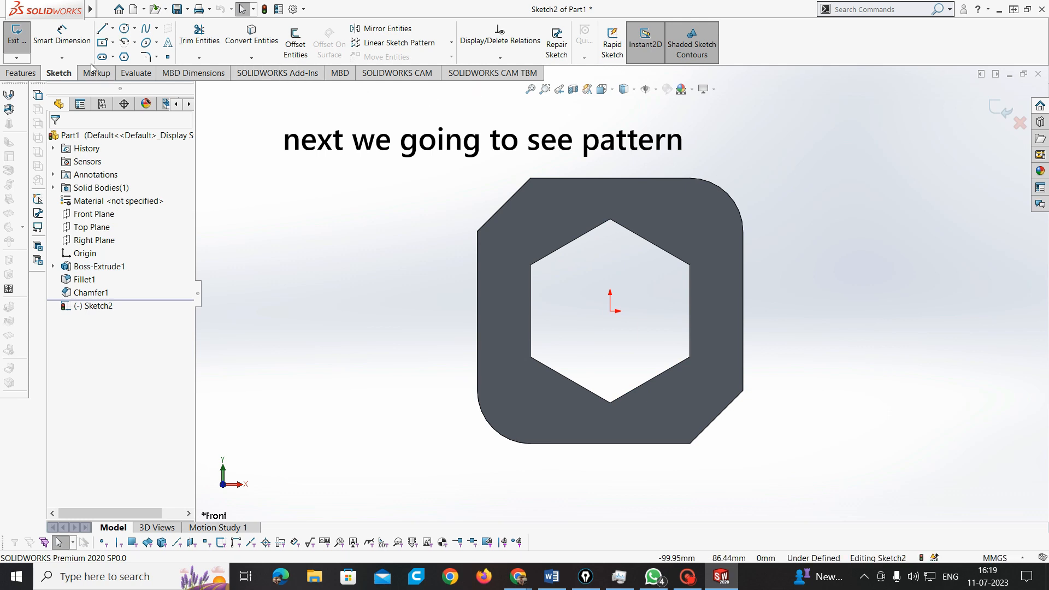
Draw a circle near the front face's rounded upper-right corner and set its diameter to 10 mm
{"action": "left_click", "coordinate": [124, 29]}
{"action": "left_click", "coordinate": [692, 222]}
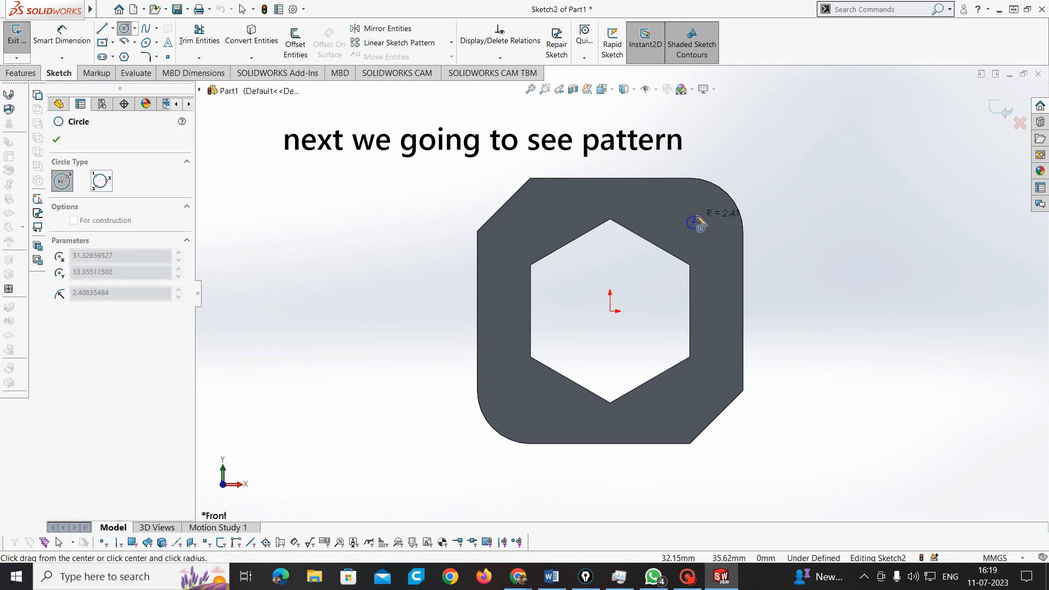
{"action": "left_click", "coordinate": [702, 221]}
{"action": "key", "text": "Escape"}
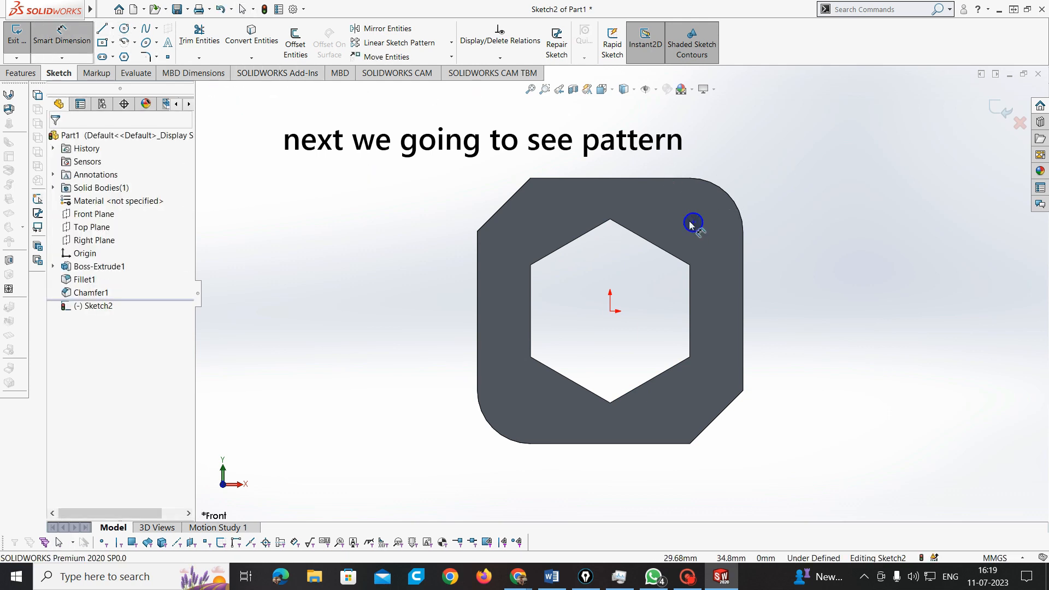
{"action": "left_click", "coordinate": [693, 222]}
{"action": "left_click", "coordinate": [767, 170]}
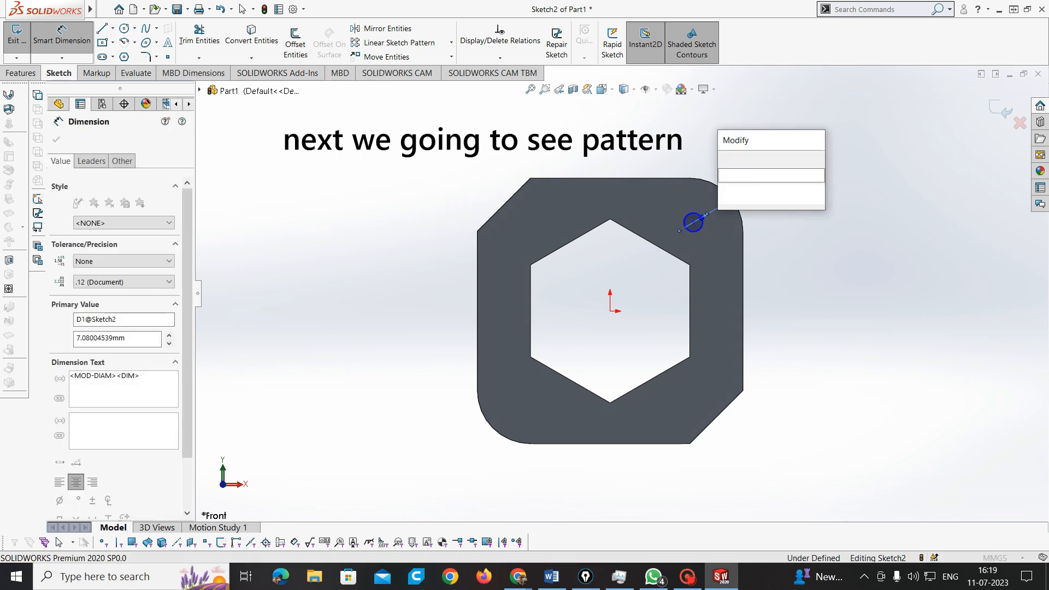
{"action": "type", "text": "10"}
{"action": "key", "text": "Return"}
Dimension the horizontal distance from the circle's centre to the block's right edge as 15 mm
{"action": "scroll", "coordinate": [775, 172], "scroll_direction": "down", "scroll_amount": 2}
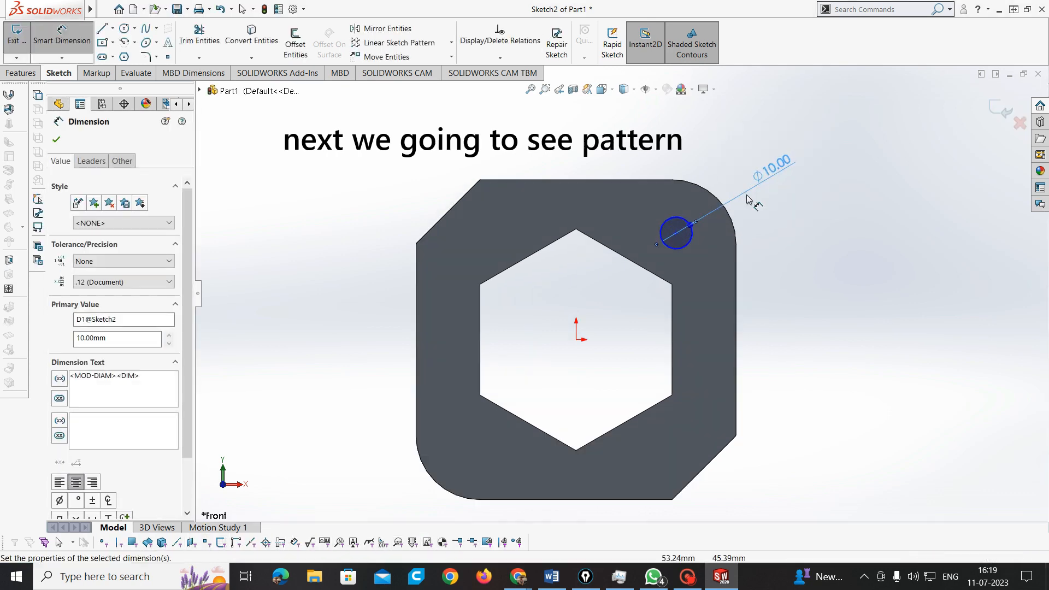
{"action": "left_click", "coordinate": [676, 233]}
{"action": "left_click", "coordinate": [735, 243]}
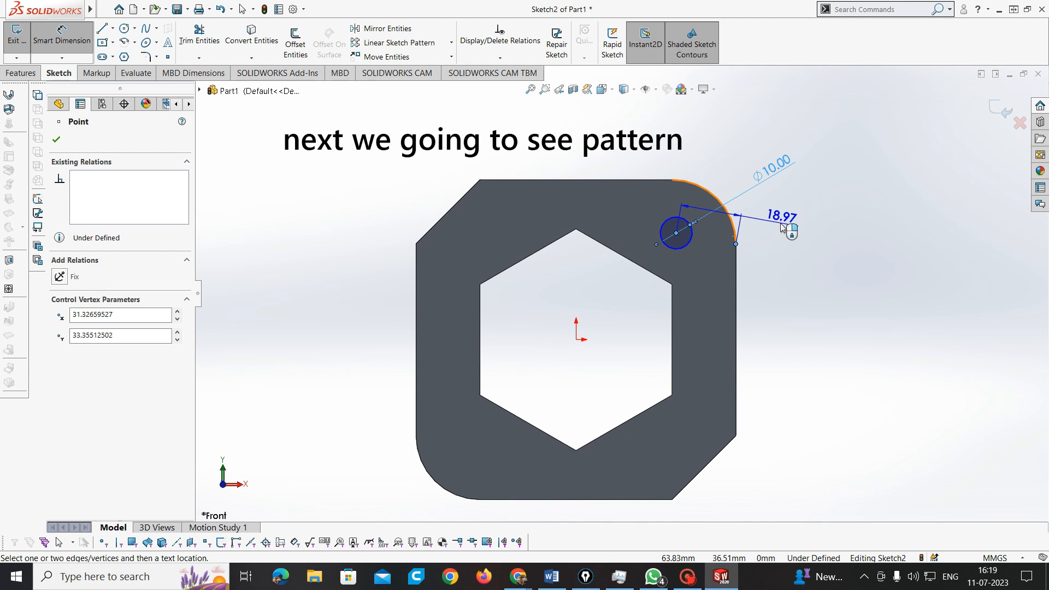
{"action": "left_click", "coordinate": [747, 176]}
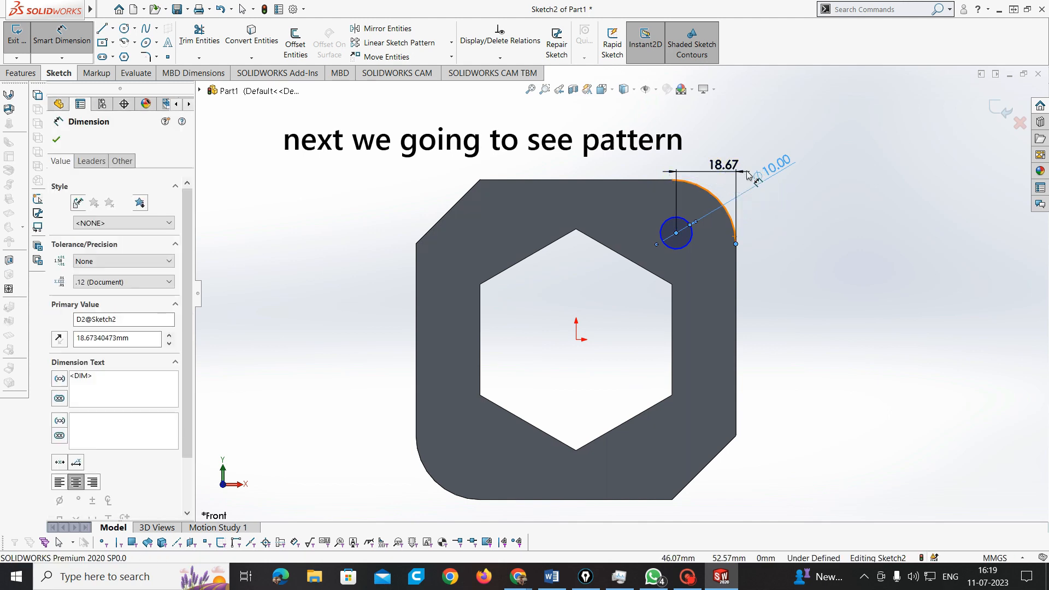
{"action": "type", "text": "15"}
{"action": "key", "text": "Return"}
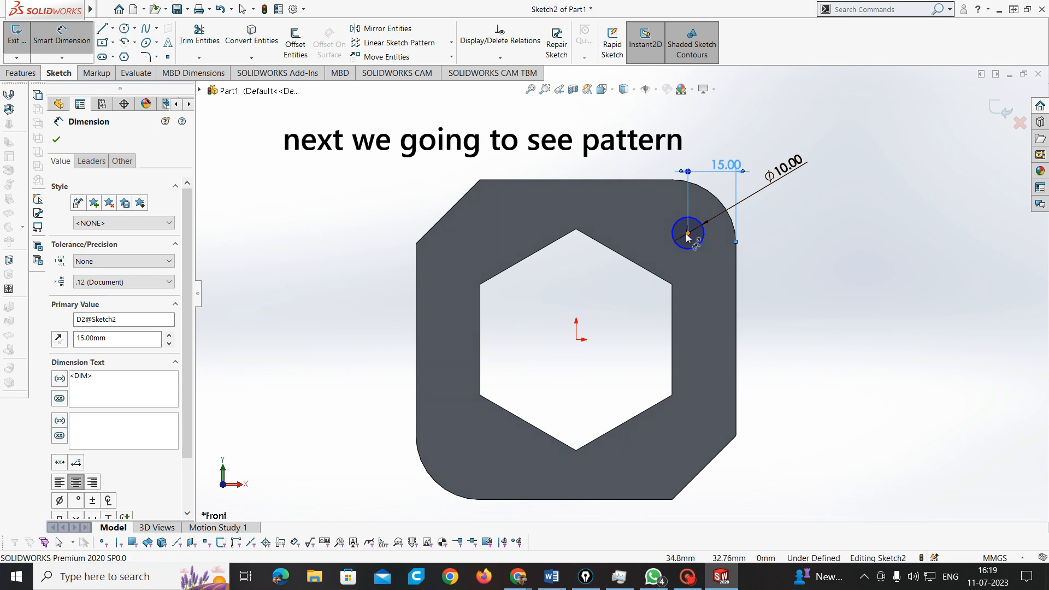
Dimension the vertical distance from the circle's centre to the block's top edge as 15 mm
{"action": "left_click", "coordinate": [688, 233]}
{"action": "left_click", "coordinate": [669, 180]}
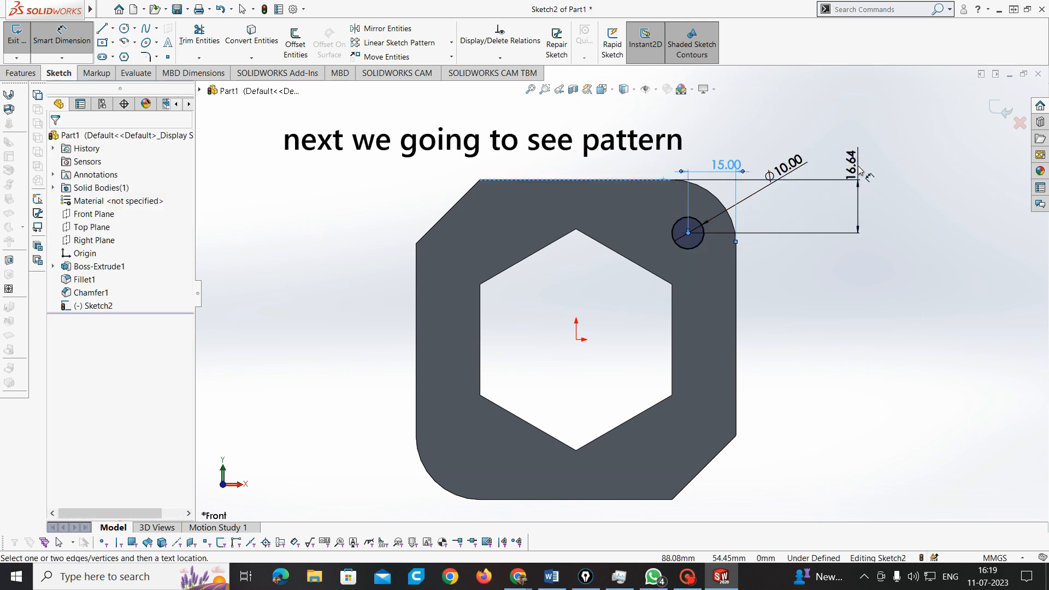
{"action": "left_click", "coordinate": [860, 171]}
{"action": "type", "text": "15"}
{"action": "key", "text": "Return"}
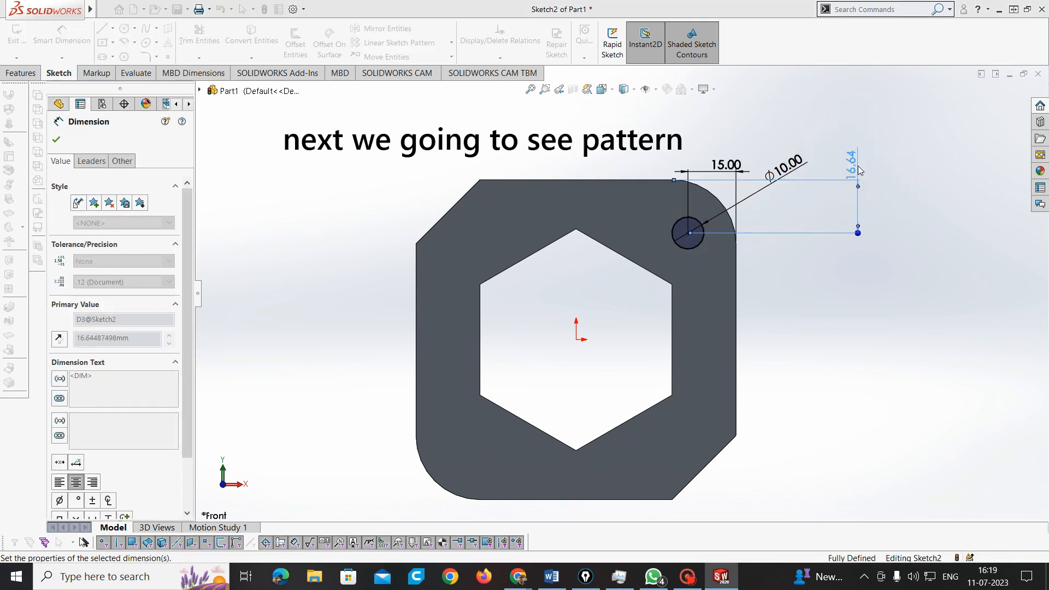
{"action": "key", "text": "Escape"}
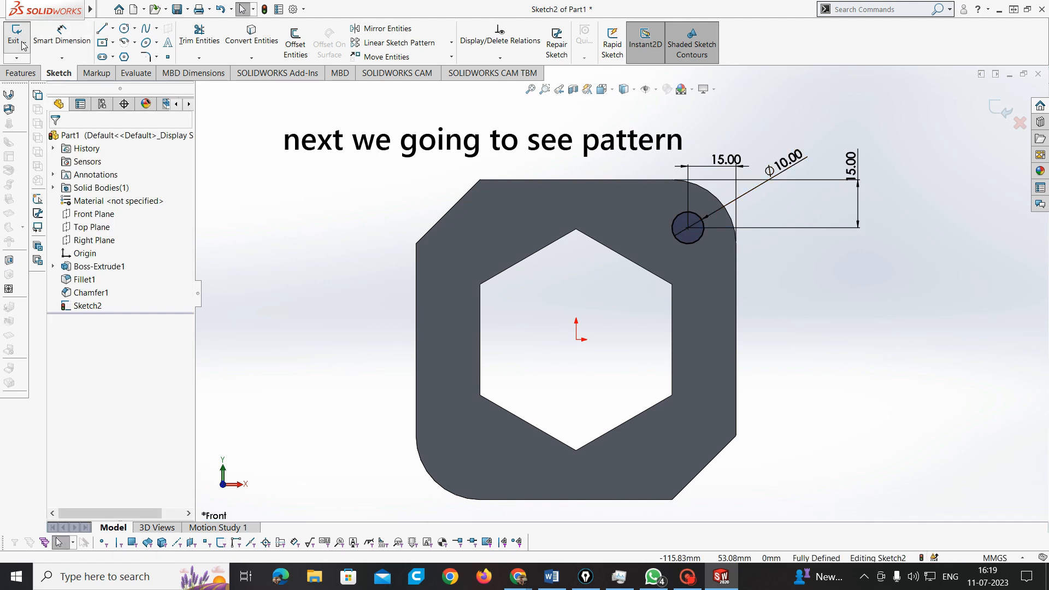
Close the sketch and cut-extrude the 10 mm circle 100 mm blind through the block
{"action": "scroll", "coordinate": [655, 314], "scroll_direction": "up", "scroll_amount": 2}
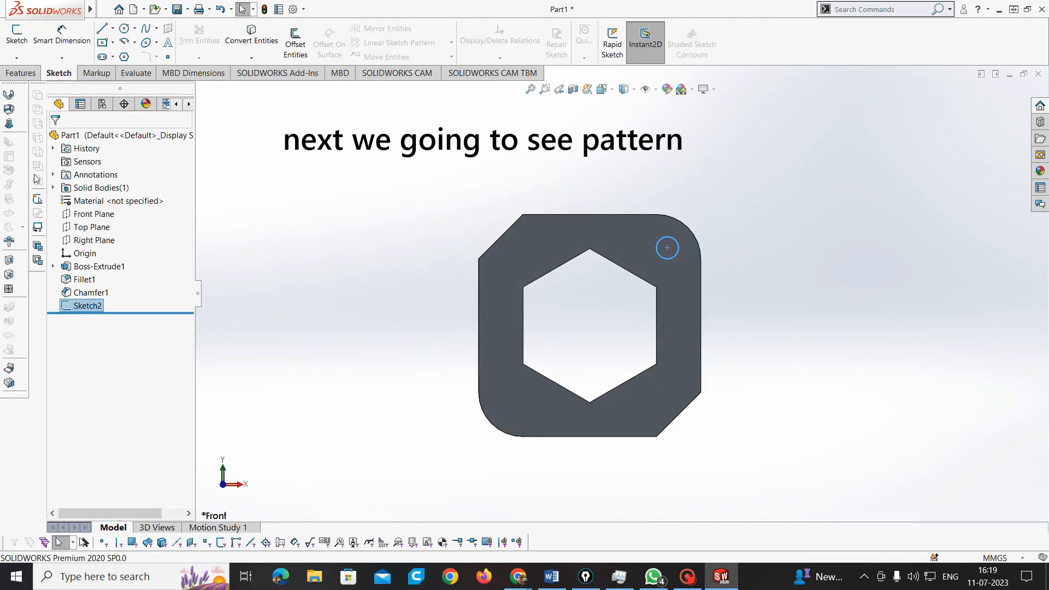
{"action": "left_click", "coordinate": [20, 73]}
{"action": "left_click", "coordinate": [191, 49]}
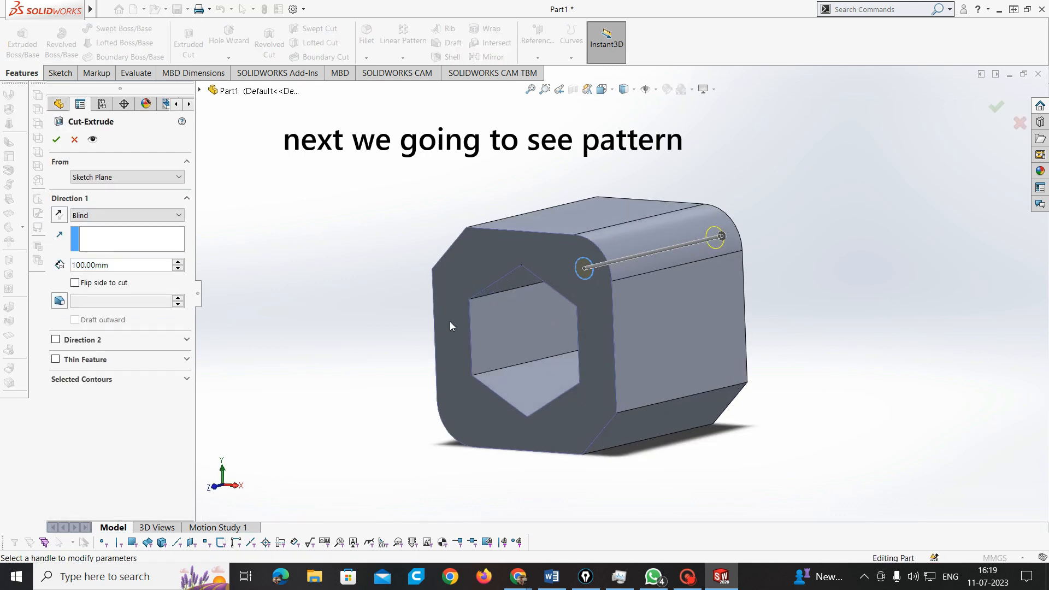
{"action": "left_click", "coordinate": [56, 140]}
{"action": "middle_click_drag", "start_coordinate": [451, 276], "coordinate": [437, 307]}
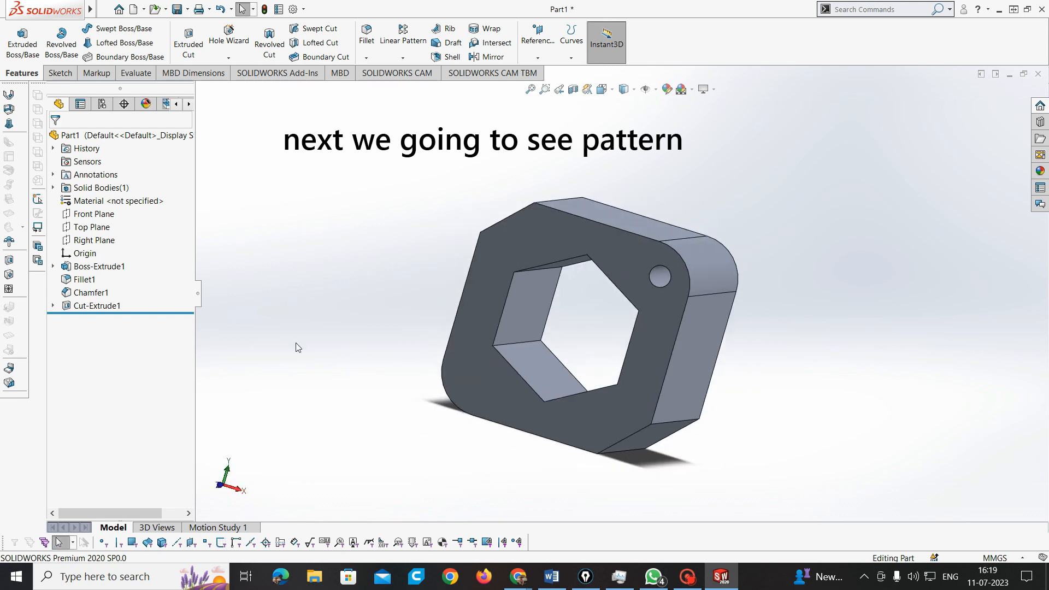
Start a linear pattern of the circular cut, using the block's flat left side face as the first direction
{"action": "left_click", "coordinate": [110, 306]}
{"action": "left_click", "coordinate": [402, 57]}
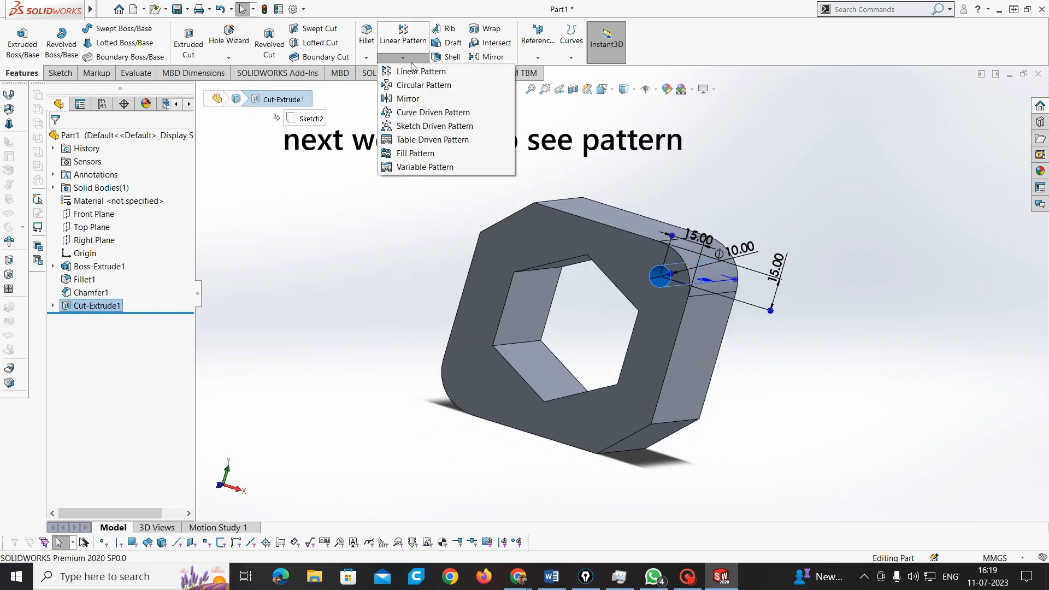
{"action": "left_click", "coordinate": [420, 74]}
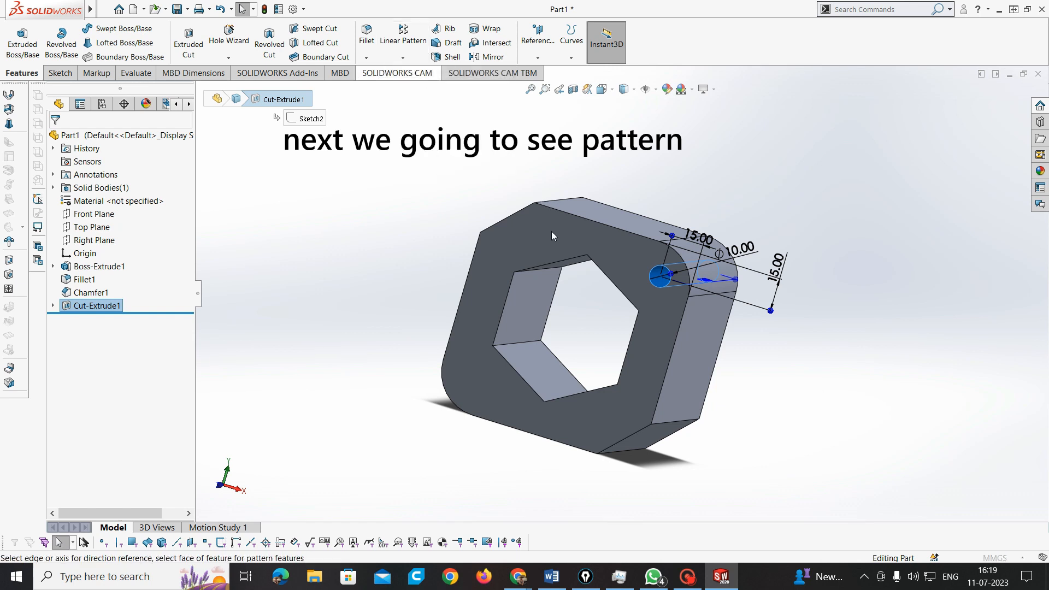
{"action": "mouse_move", "coordinate": [452, 378]}
{"action": "middle_mouse_down"}
{"action": "mouse_move", "coordinate": [411, 377]}
{"action": "mouse_move", "coordinate": [439, 370]}
{"action": "middle_mouse_up"}
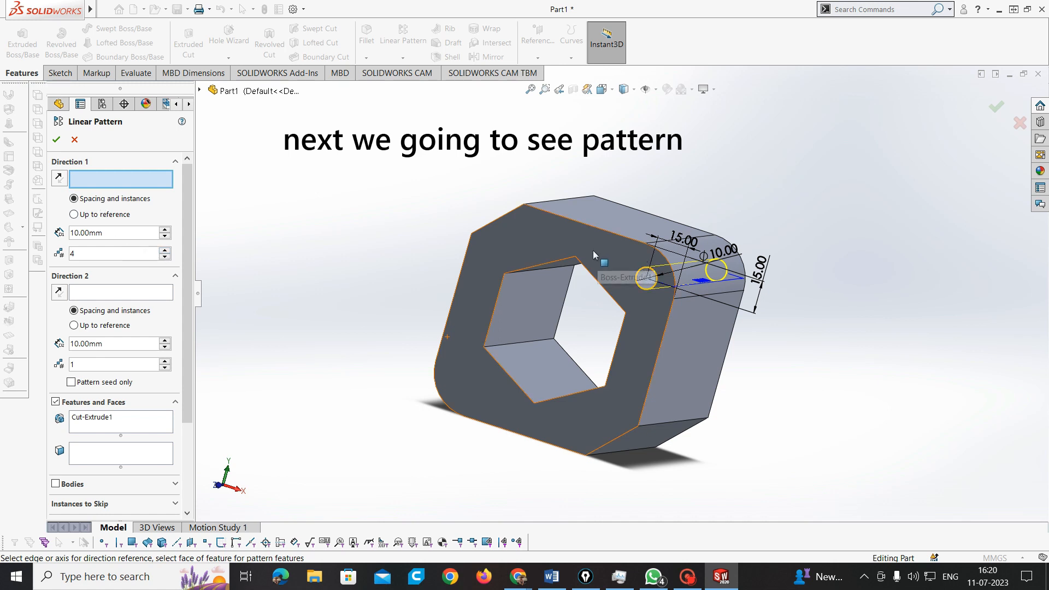
{"action": "middle_click_drag", "start_coordinate": [479, 264], "coordinate": [491, 290]}
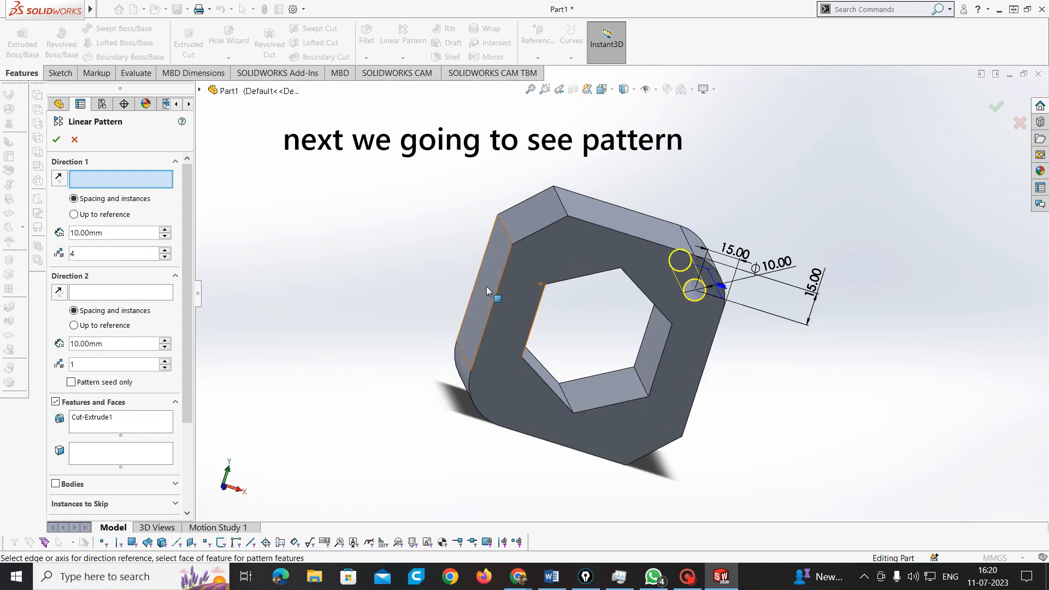
{"action": "left_click", "coordinate": [456, 319]}
{"action": "middle_click_drag", "start_coordinate": [376, 355], "coordinate": [350, 320]}
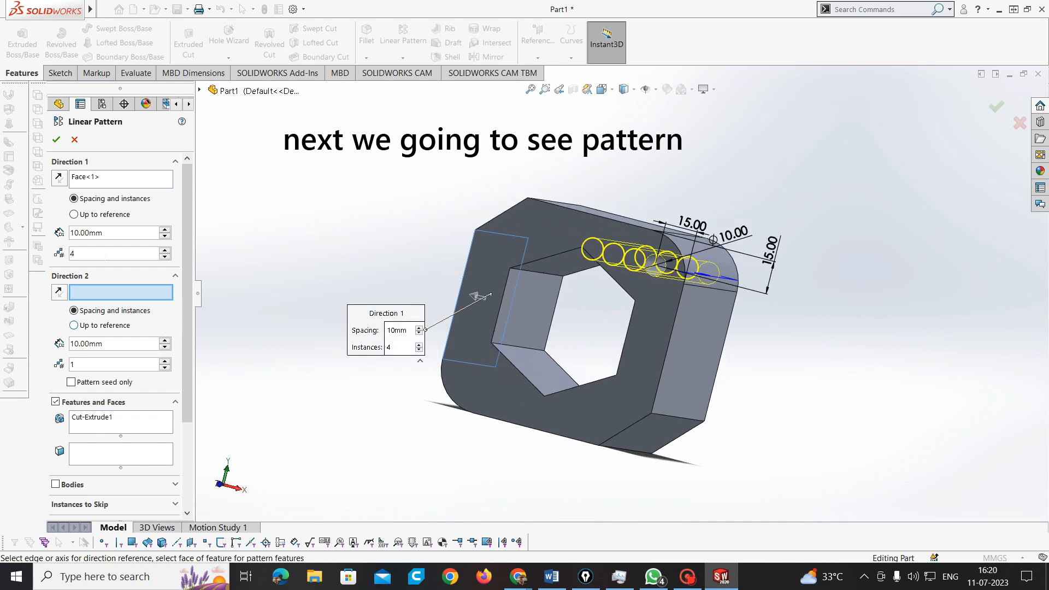
Set the linear pattern's first direction to 20 mm spacing and 3 instances
{"action": "left_click", "coordinate": [165, 231]}
{"action": "middle_click_drag", "start_coordinate": [225, 280], "coordinate": [255, 309]}
{"action": "left_click", "coordinate": [165, 257]}
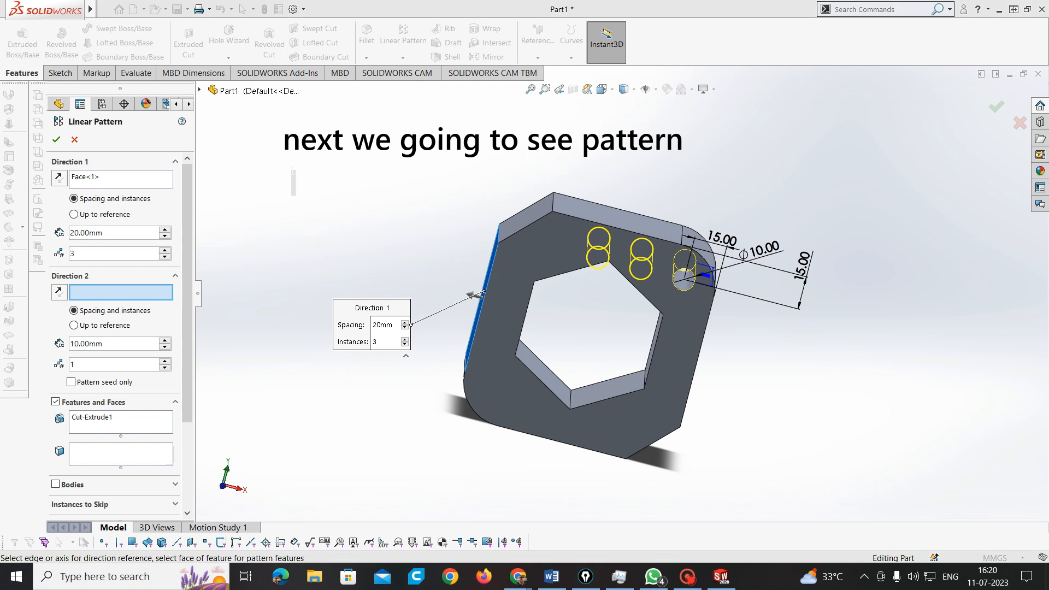
Write the on-screen annotation "for linear patter we need to give an axis and for circular pattern need a centre line or axis"
{"action": "type", "text": "for l"}
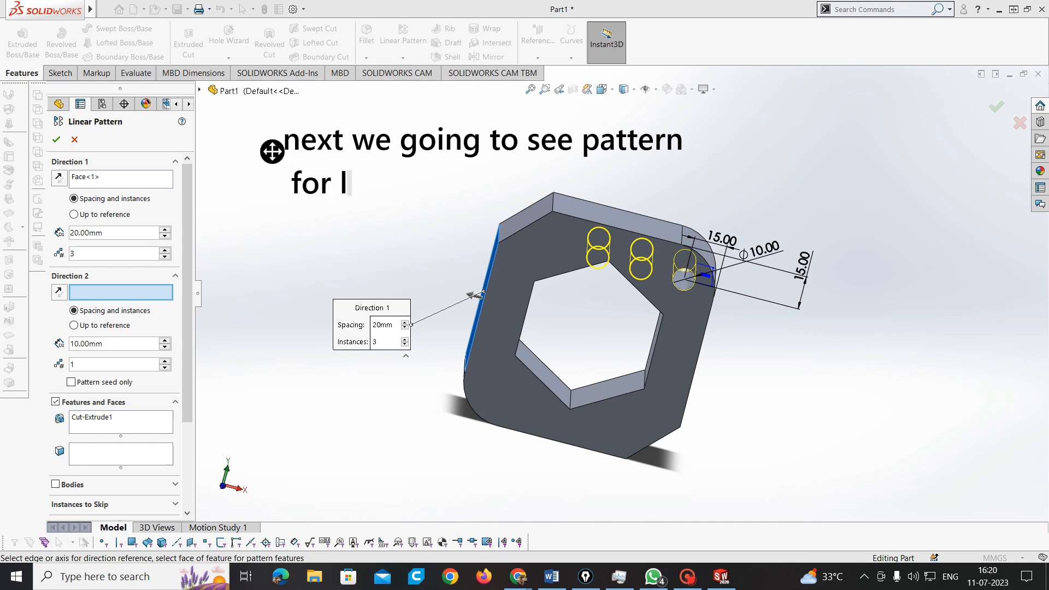
{"action": "type", "text": "inear patter we need to give an axi"}
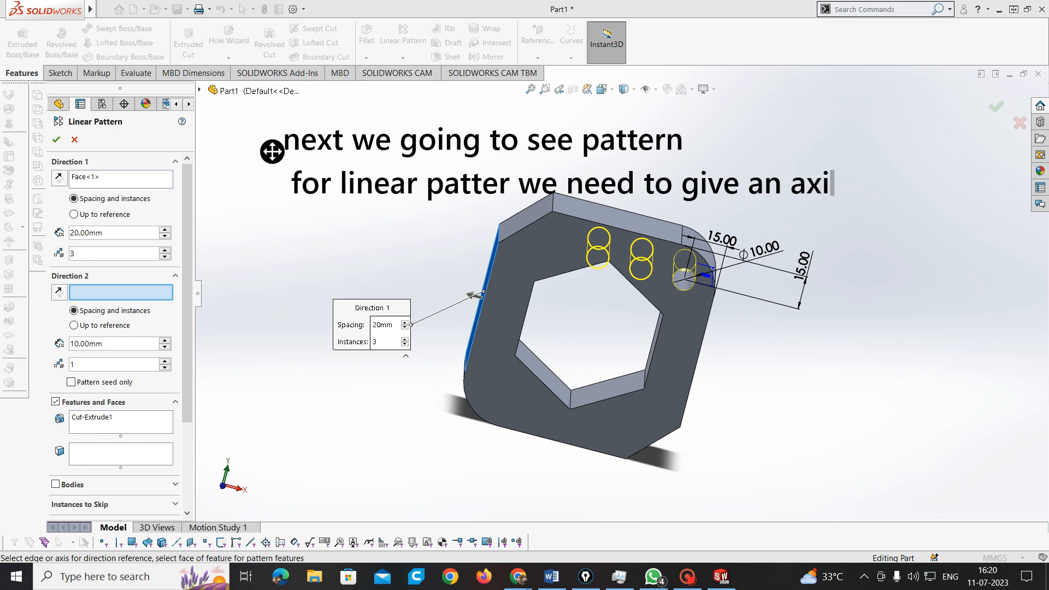
{"action": "type", "text": "s and"}
{"action": "key", "text": "Return"}
{"action": "type", "text": "for "}
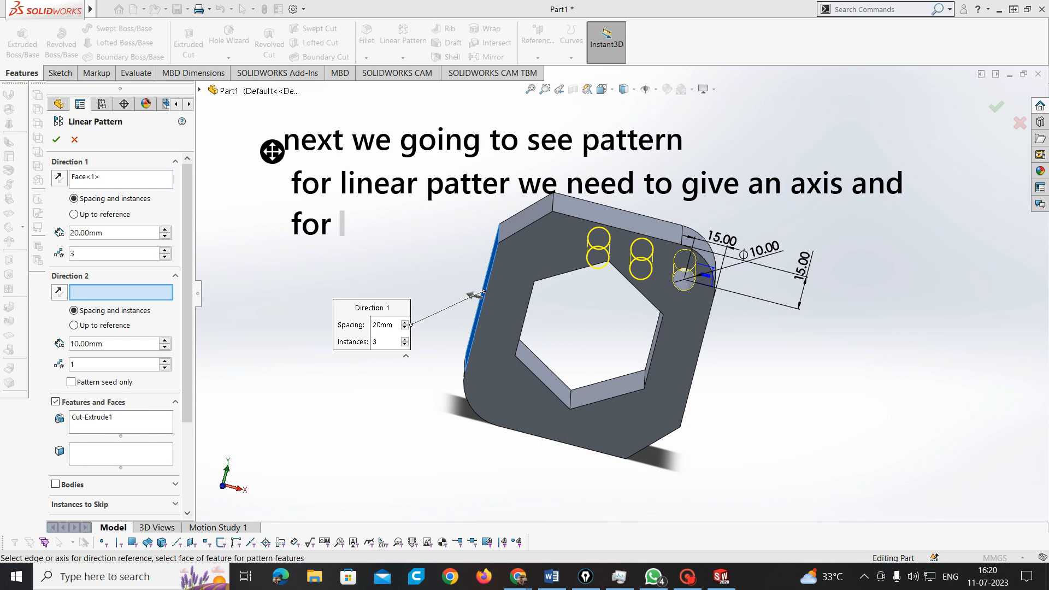
{"action": "type", "text": "circu"}
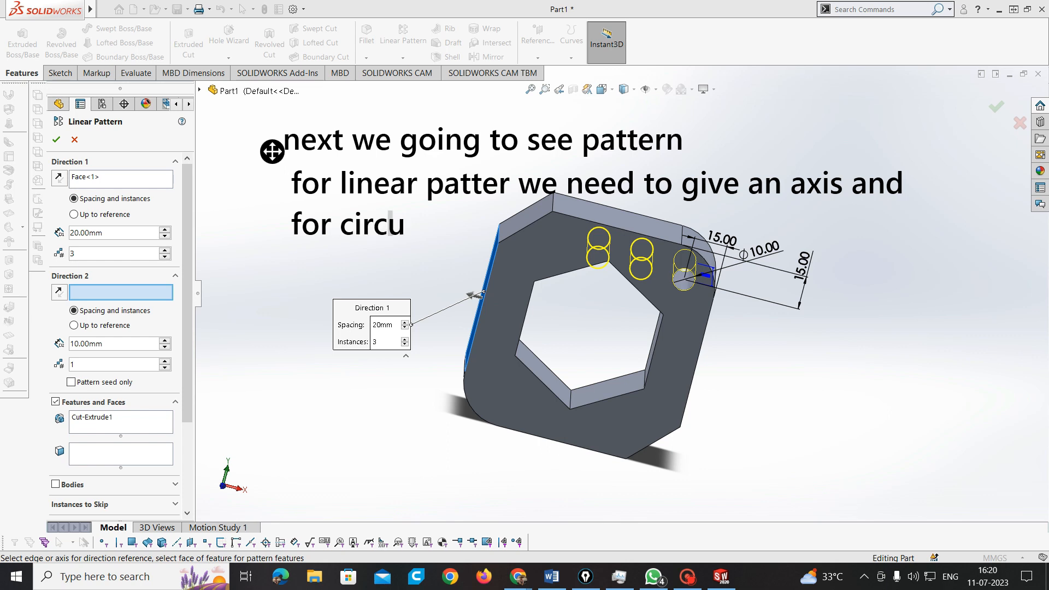
{"action": "type", "text": "lar patter"}
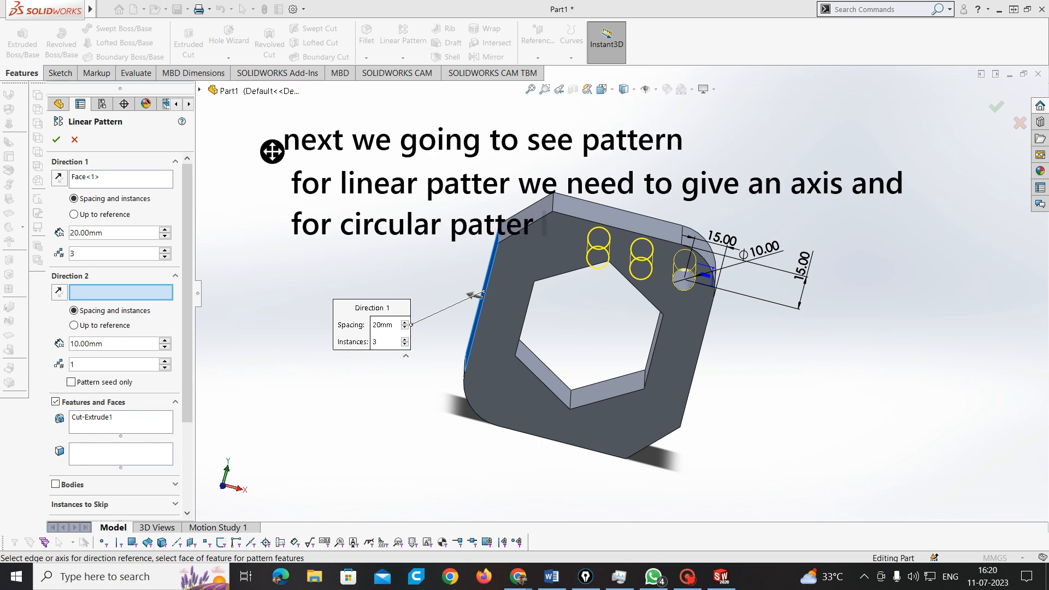
{"action": "type", "text": "n need a "}
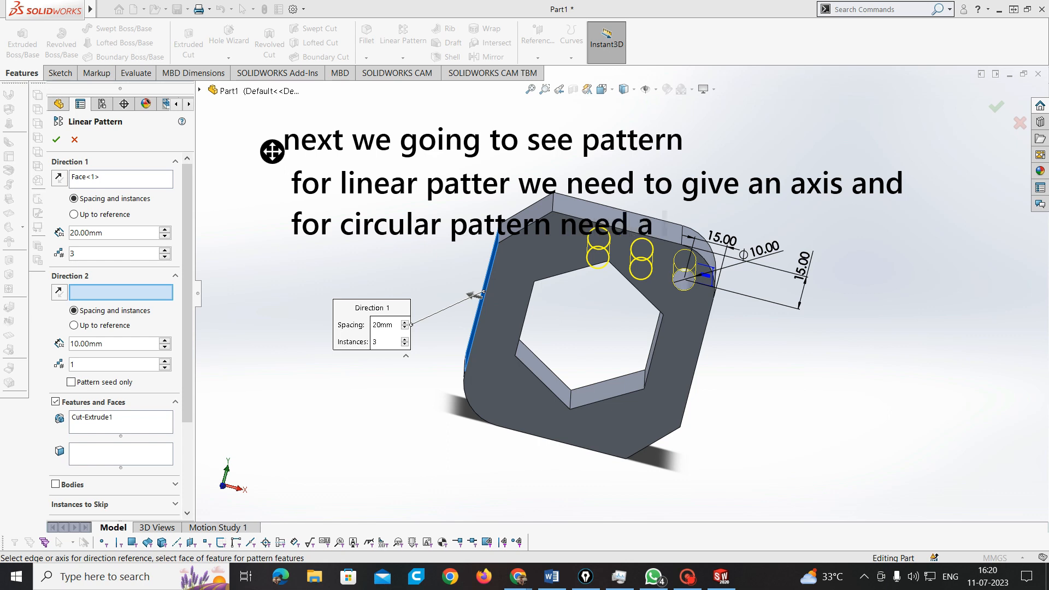
{"action": "type", "text": "cent"}
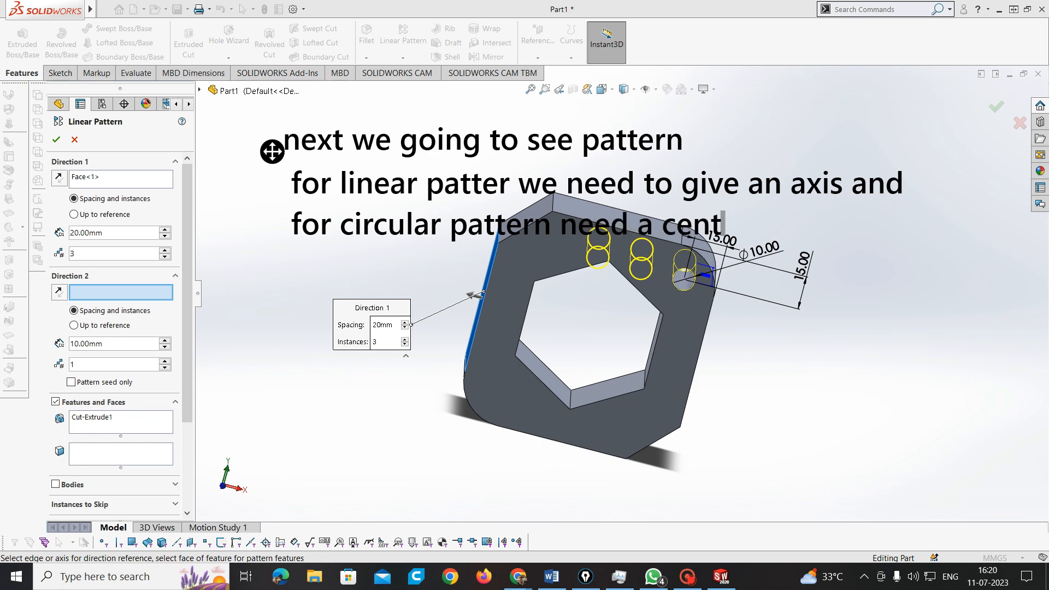
{"action": "type", "text": "re line "}
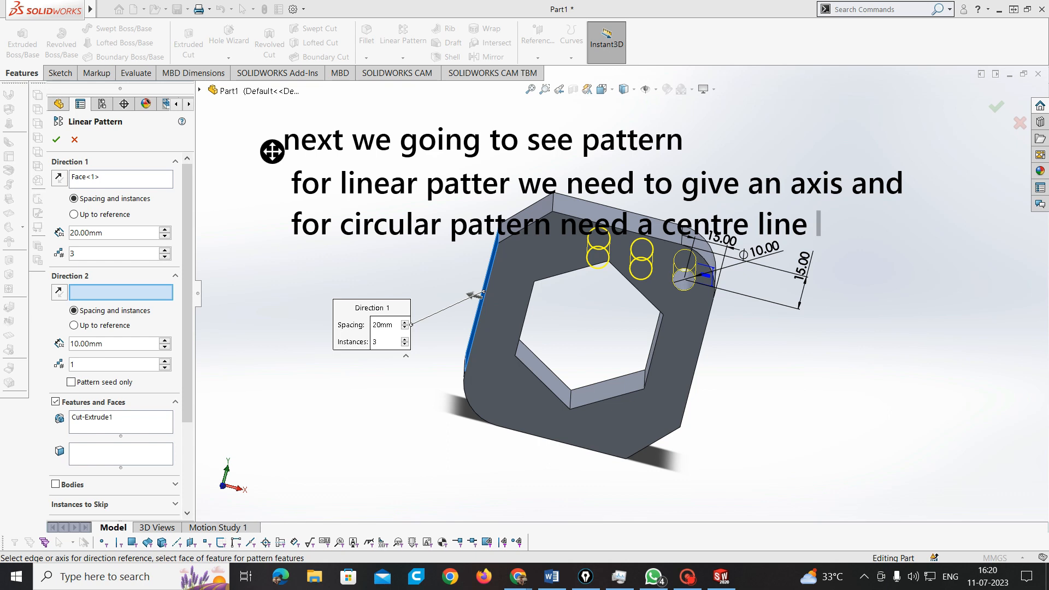
{"action": "type", "text": "or axis"}
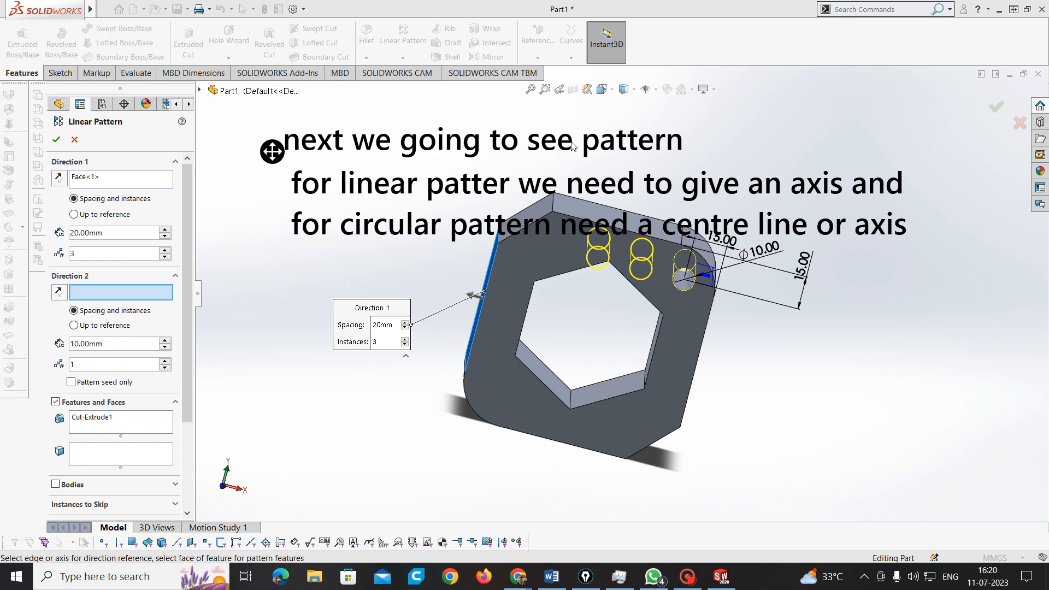
Set the linear pattern's spacing to 25 mm and create the pattern
{"action": "scroll", "coordinate": [625, 292], "scroll_direction": "up", "scroll_amount": 2}
{"action": "scroll", "coordinate": [650, 272], "scroll_direction": "down", "scroll_amount": 4}
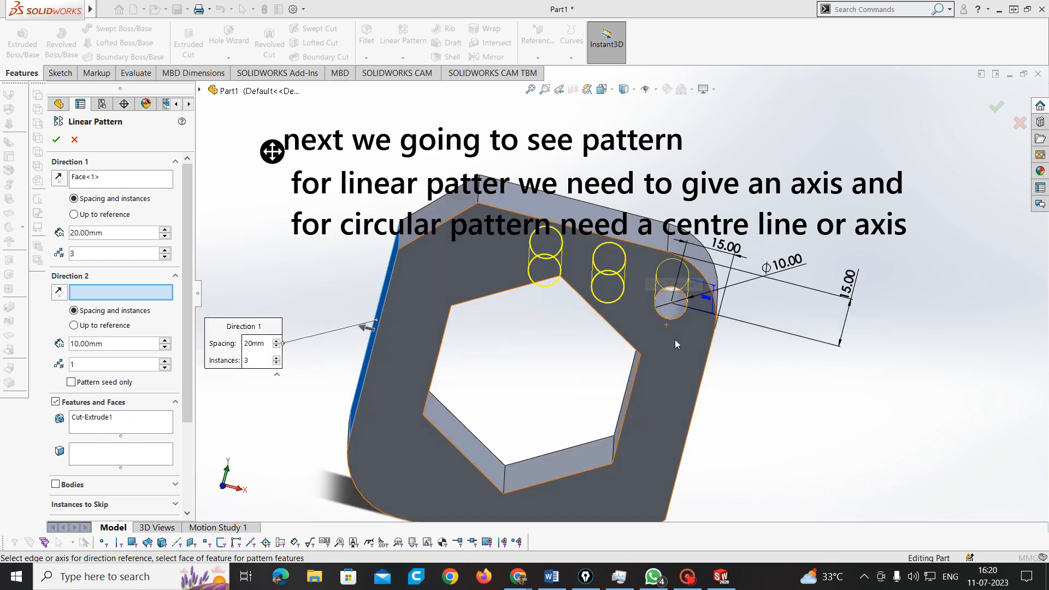
{"action": "middle_click_drag", "start_coordinate": [675, 341], "coordinate": [661, 302]}
{"action": "scroll", "coordinate": [614, 300], "scroll_direction": "up", "scroll_amount": 2}
{"action": "scroll", "coordinate": [588, 301], "scroll_direction": "down", "scroll_amount": 2}
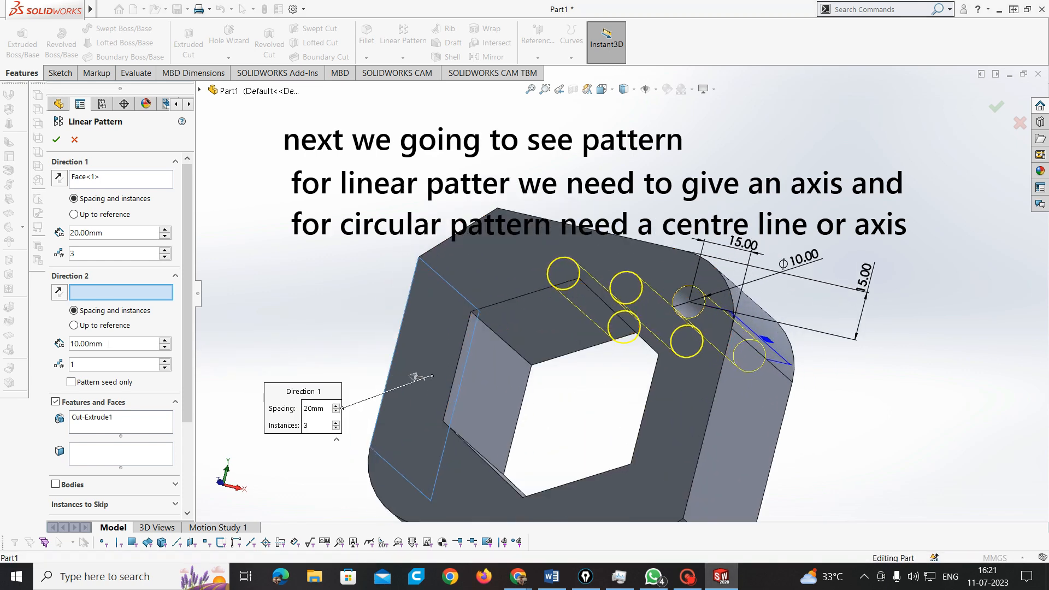
{"action": "left_click", "coordinate": [165, 230]}
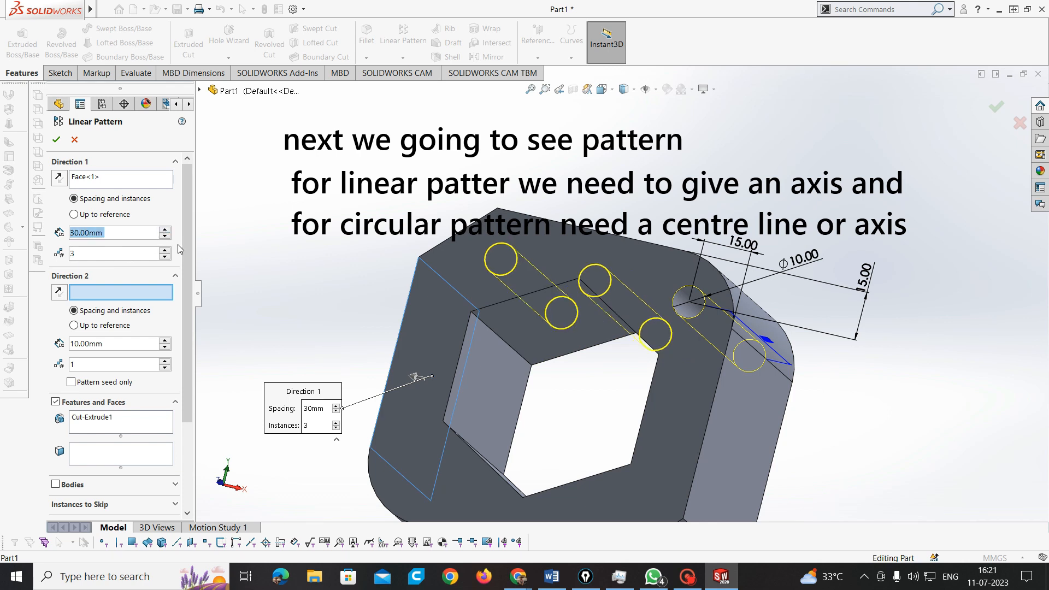
{"action": "left_click", "coordinate": [127, 233]}
{"action": "type", "text": "25"}
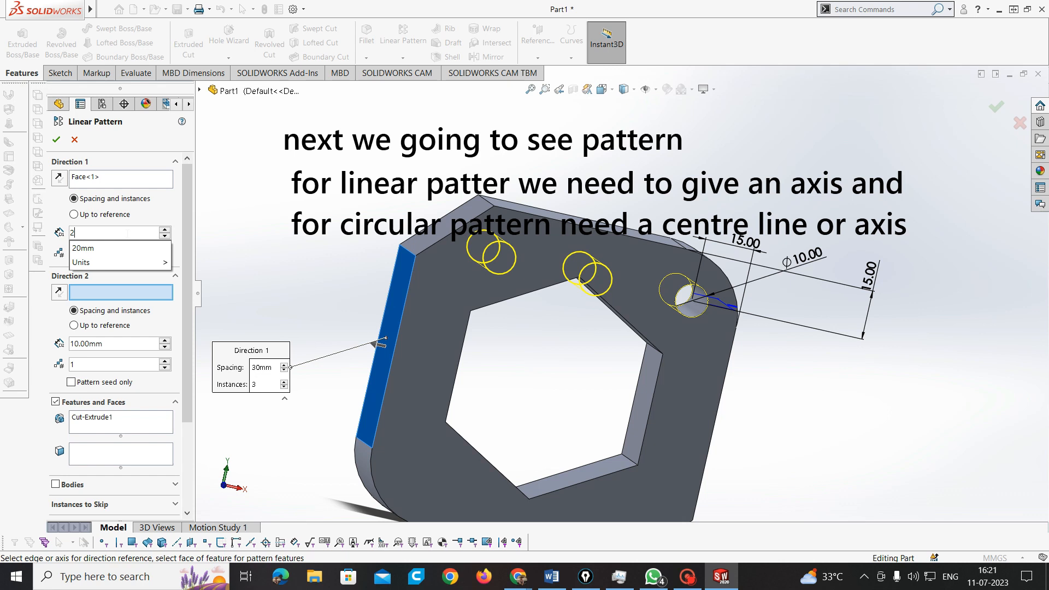
{"action": "key", "text": "Return"}
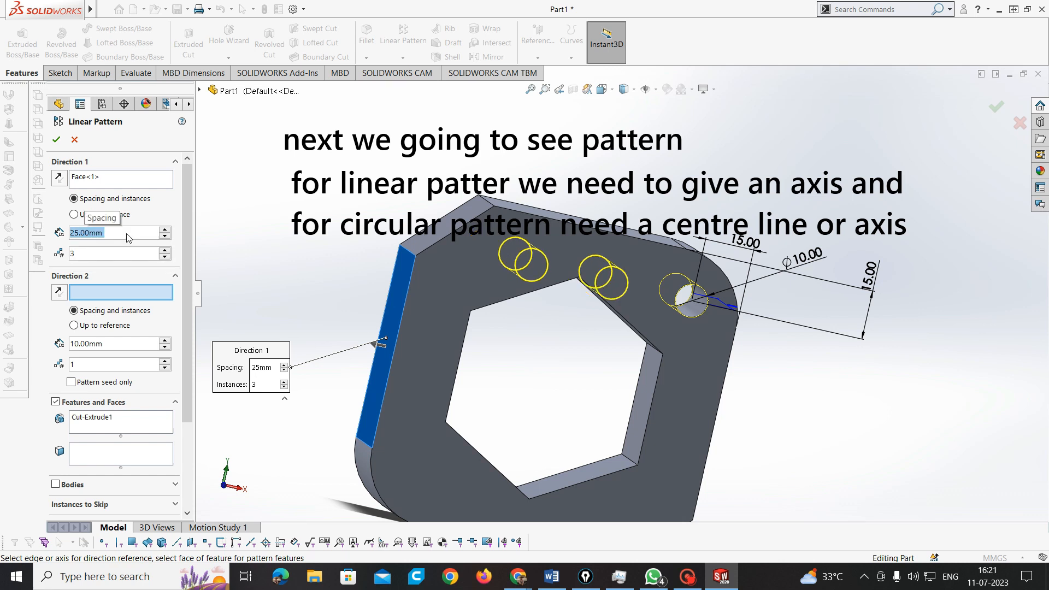
{"action": "left_click", "coordinate": [56, 140]}
{"action": "middle_click_drag", "start_coordinate": [517, 310], "coordinate": [621, 371]}
Start a circular pattern of the linear hole pattern, using the cylindrical face of the hole nearest the filleted upper-right corner as the axis
{"action": "left_click", "coordinate": [366, 58]}
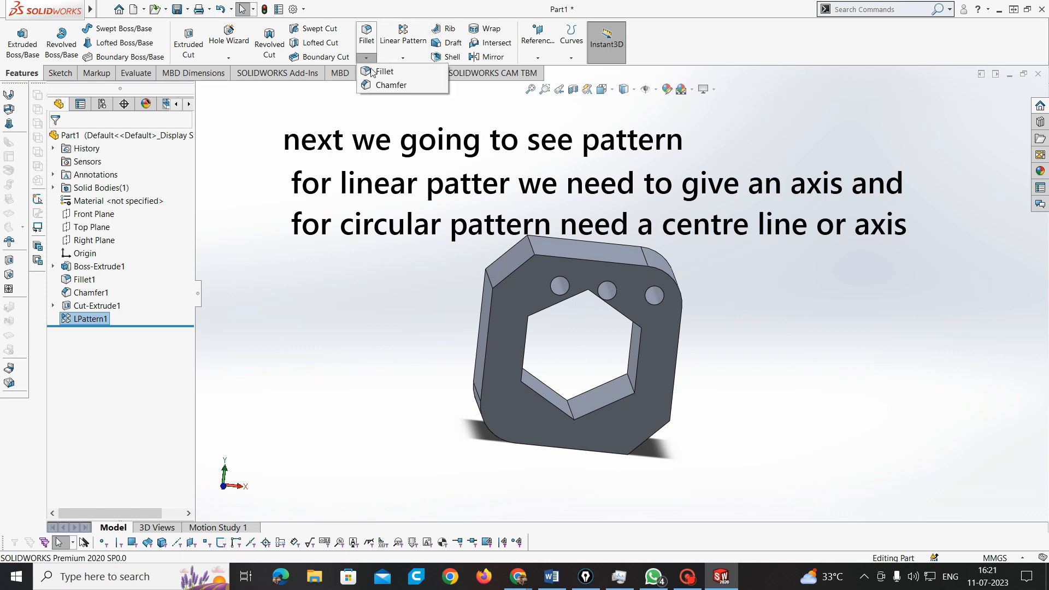
{"action": "left_click", "coordinate": [404, 58]}
{"action": "left_click", "coordinate": [406, 57]}
{"action": "left_click", "coordinate": [406, 58]}
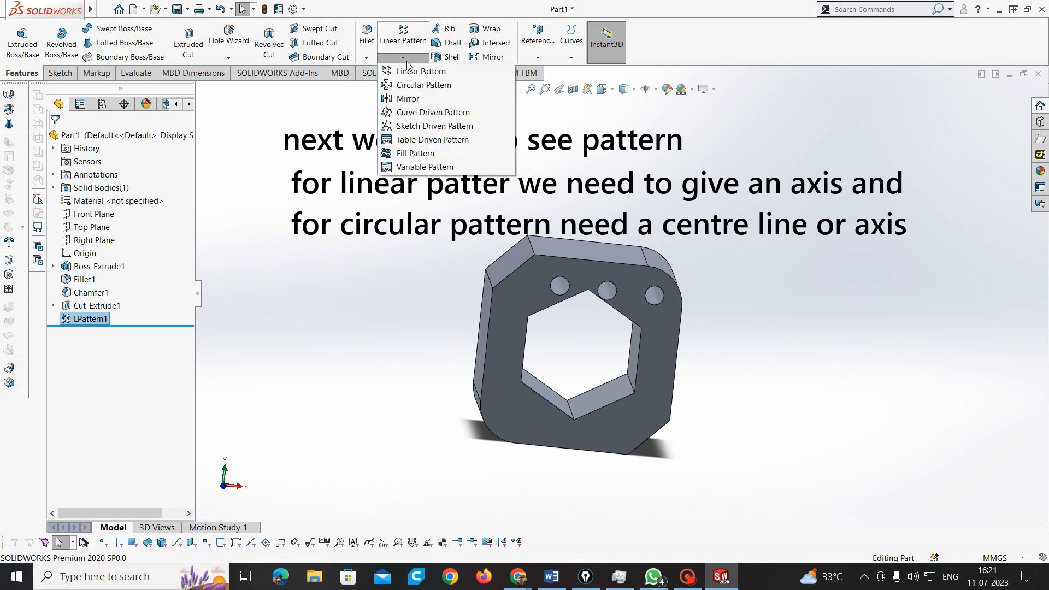
{"action": "left_click", "coordinate": [423, 85]}
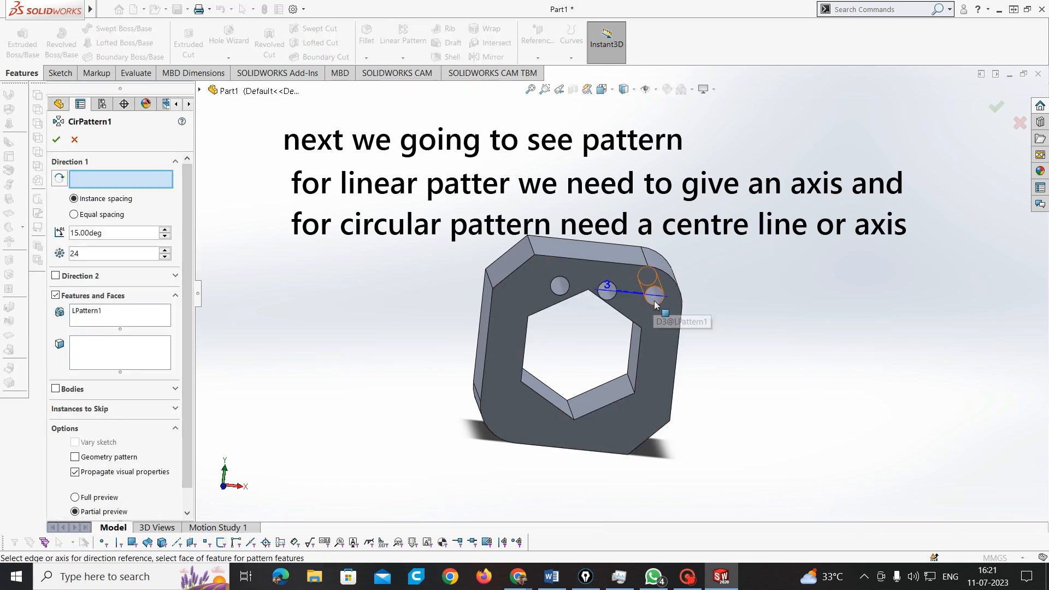
{"action": "left_click", "coordinate": [659, 339]}
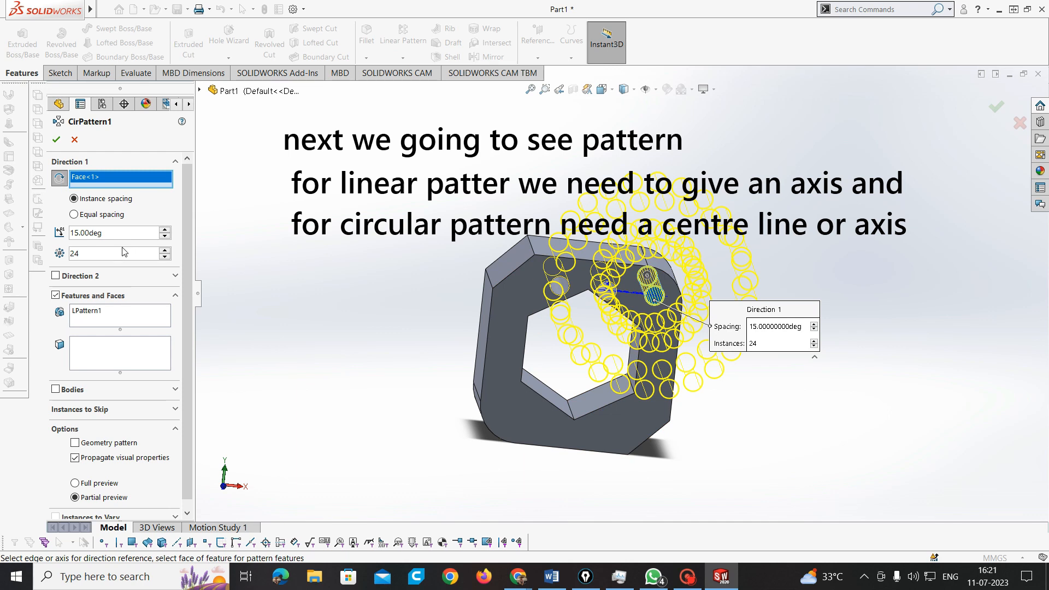
Reduce the circular pattern's number of instances to 5
{"action": "left_click", "coordinate": [164, 257]}
{"action": "left_click", "coordinate": [165, 257]}
{"action": "left_click", "coordinate": [165, 257]}
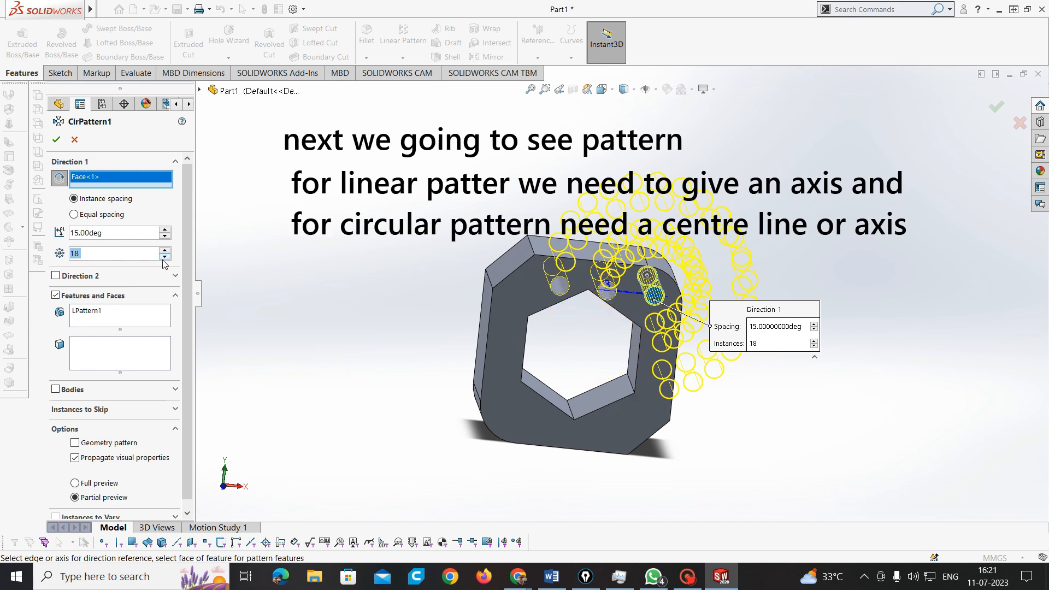
{"action": "left_click", "coordinate": [165, 257]}
{"action": "left_click", "coordinate": [163, 260]}
{"action": "left_click", "coordinate": [163, 259]}
{"action": "left_click", "coordinate": [164, 259]}
{"action": "left_click", "coordinate": [163, 260]}
{"action": "left_click", "coordinate": [163, 259]}
{"action": "left_click", "coordinate": [164, 260]}
{"action": "left_click", "coordinate": [163, 259]}
{"action": "left_click", "coordinate": [163, 259]}
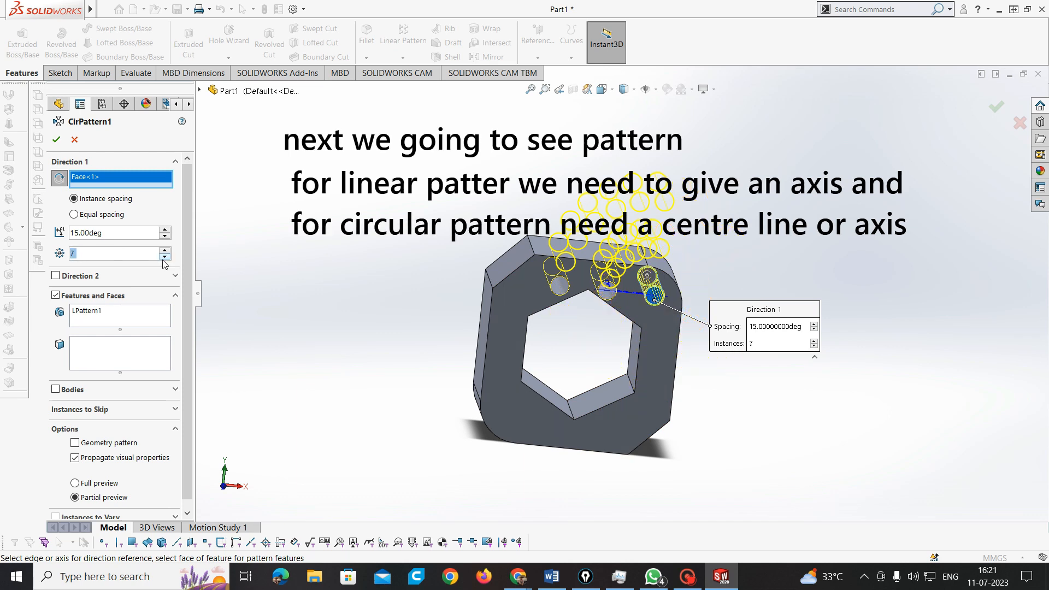
Set the circular pattern's instance spacing to 82 degrees
{"action": "left_click", "coordinate": [163, 230]}
{"action": "left_click", "coordinate": [163, 230]}
{"action": "left_click", "coordinate": [163, 230]}
{"action": "left_click", "coordinate": [163, 229]}
{"action": "left_click", "coordinate": [164, 229]}
{"action": "left_click", "coordinate": [163, 230]}
{"action": "left_click", "coordinate": [163, 230]}
{"action": "left_click", "coordinate": [163, 230]}
{"action": "left_click", "coordinate": [163, 229]}
{"action": "left_click", "coordinate": [163, 230]}
{"action": "left_click", "coordinate": [163, 230]}
{"action": "left_click", "coordinate": [164, 230]}
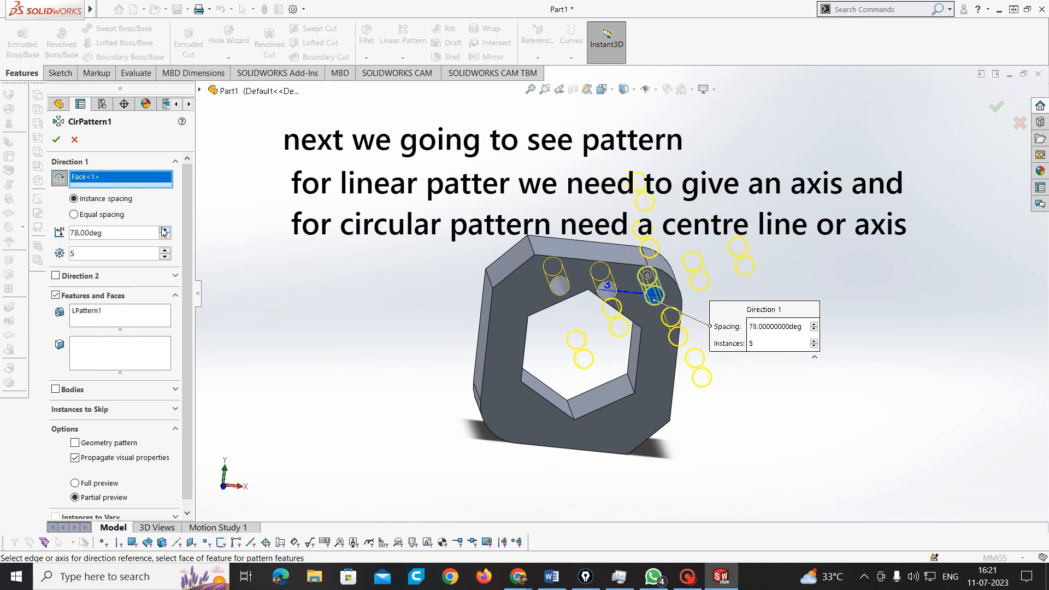
{"action": "left_click", "coordinate": [163, 230]}
{"action": "left_click", "coordinate": [163, 230]}
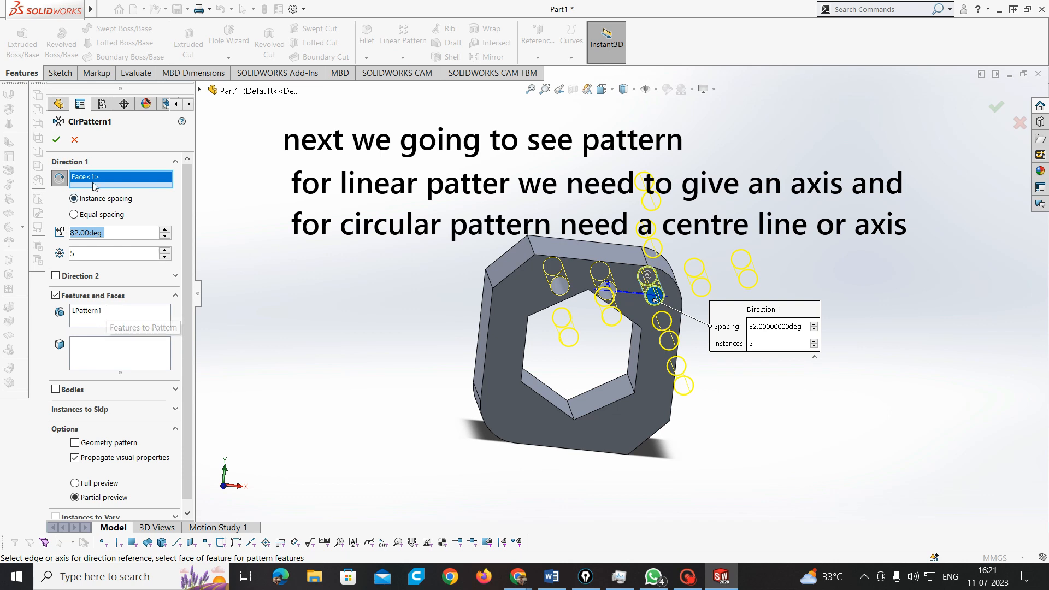
Try the lowest corner edge of the hexagonal opening as the circular pattern's axis
{"action": "scroll", "coordinate": [601, 329], "scroll_direction": "down", "scroll_amount": 2}
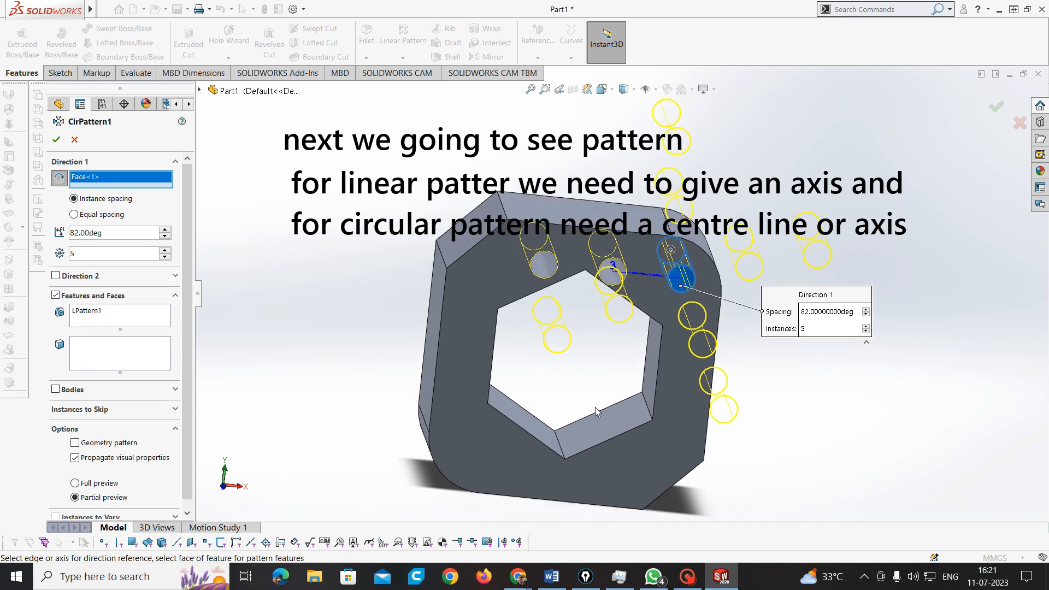
{"action": "left_click", "coordinate": [557, 436]}
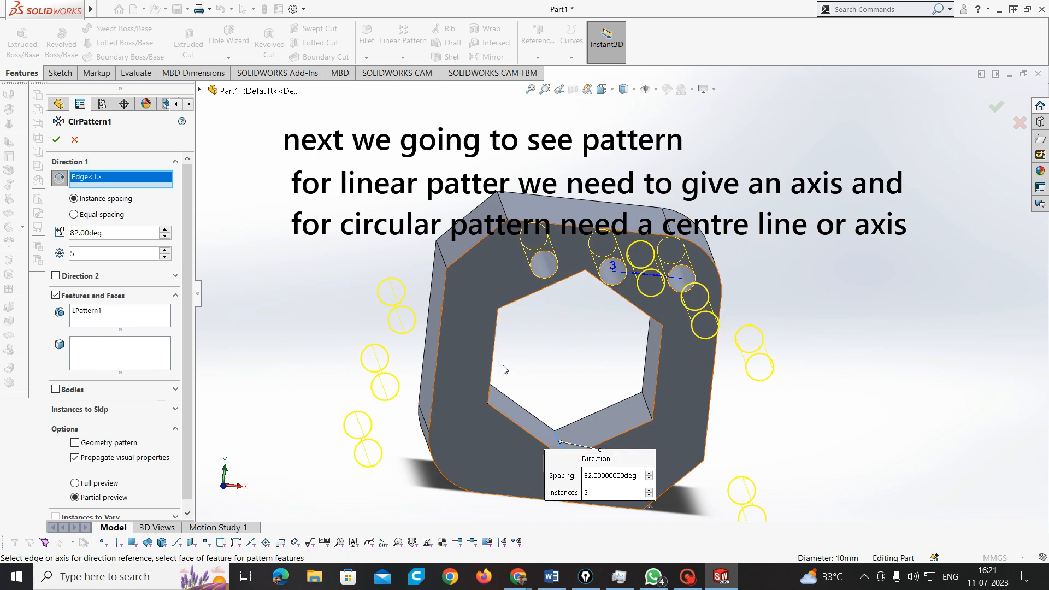
{"action": "middle_click_drag", "start_coordinate": [677, 440], "coordinate": [718, 426]}
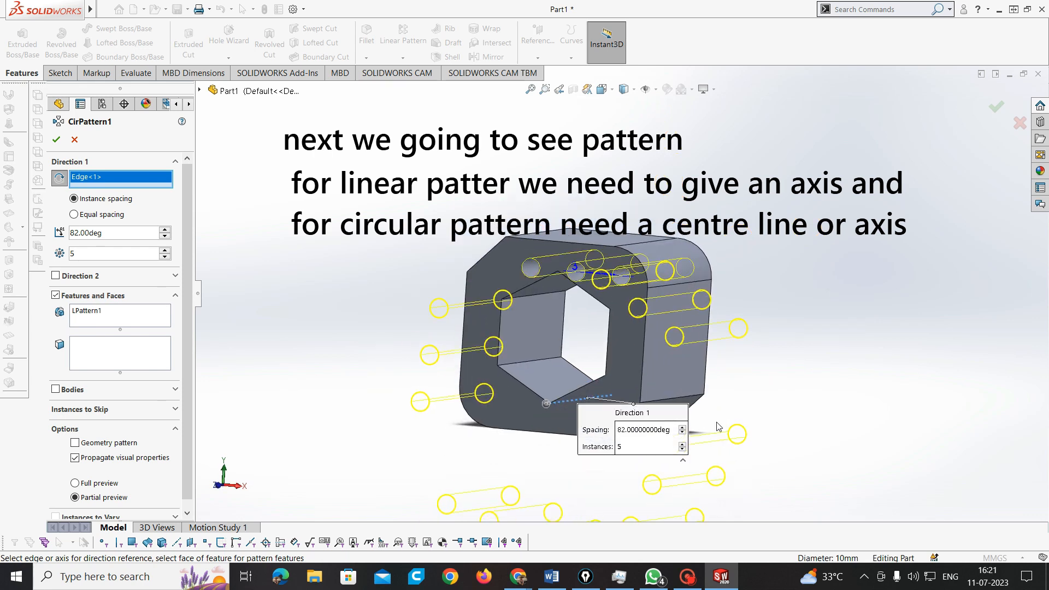
{"action": "scroll", "coordinate": [718, 437], "scroll_direction": "up", "scroll_amount": 4}
{"action": "scroll", "coordinate": [608, 318], "scroll_direction": "down", "scroll_amount": 5}
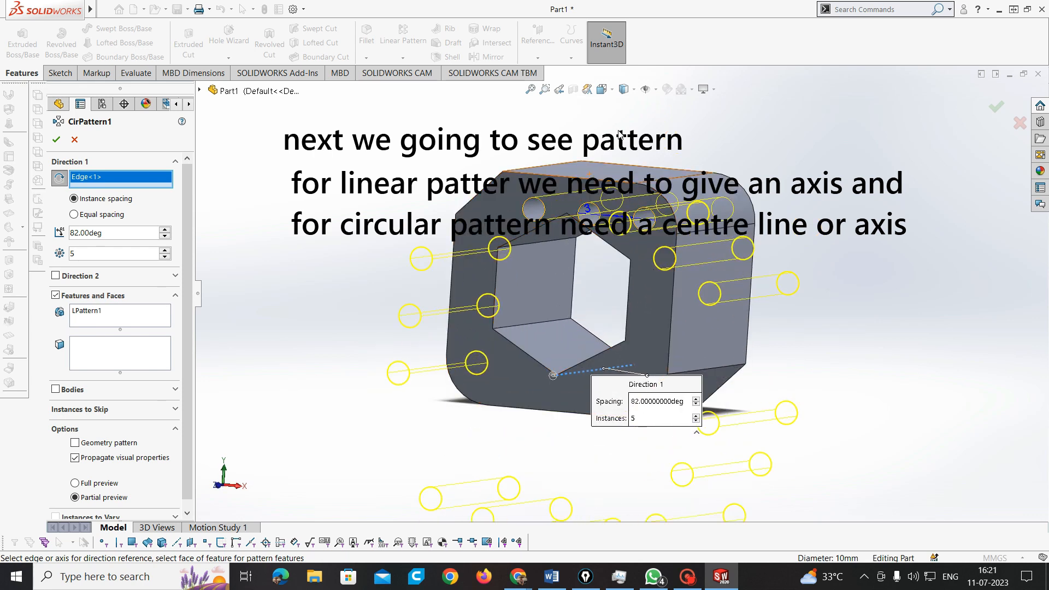
Show the reference planes in the model view
{"action": "left_click", "coordinate": [654, 89]}
{"action": "left_click", "coordinate": [662, 104]}
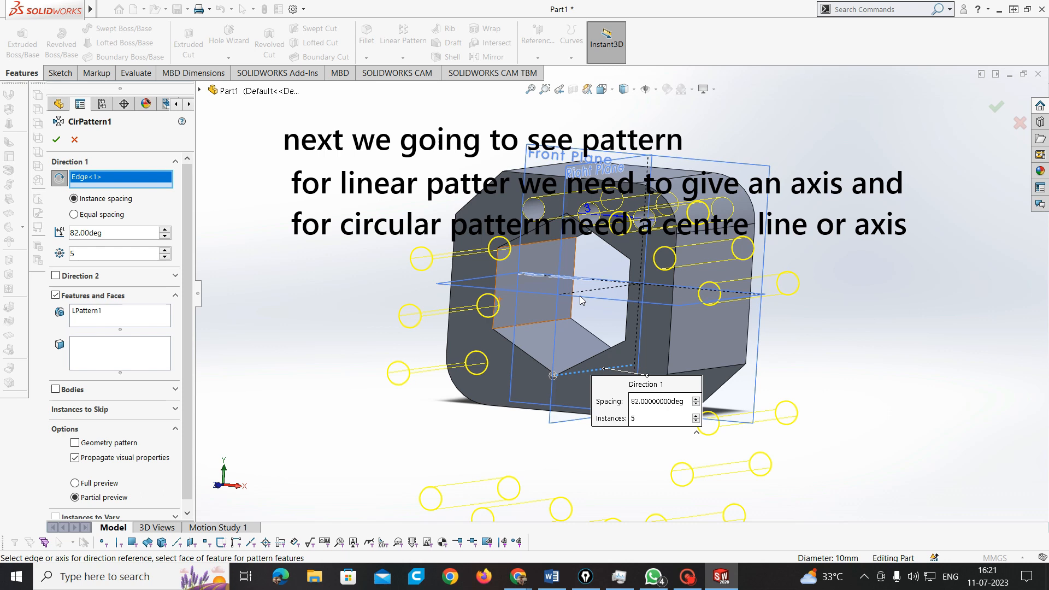
{"action": "middle_click_drag", "start_coordinate": [594, 291], "coordinate": [594, 319]}
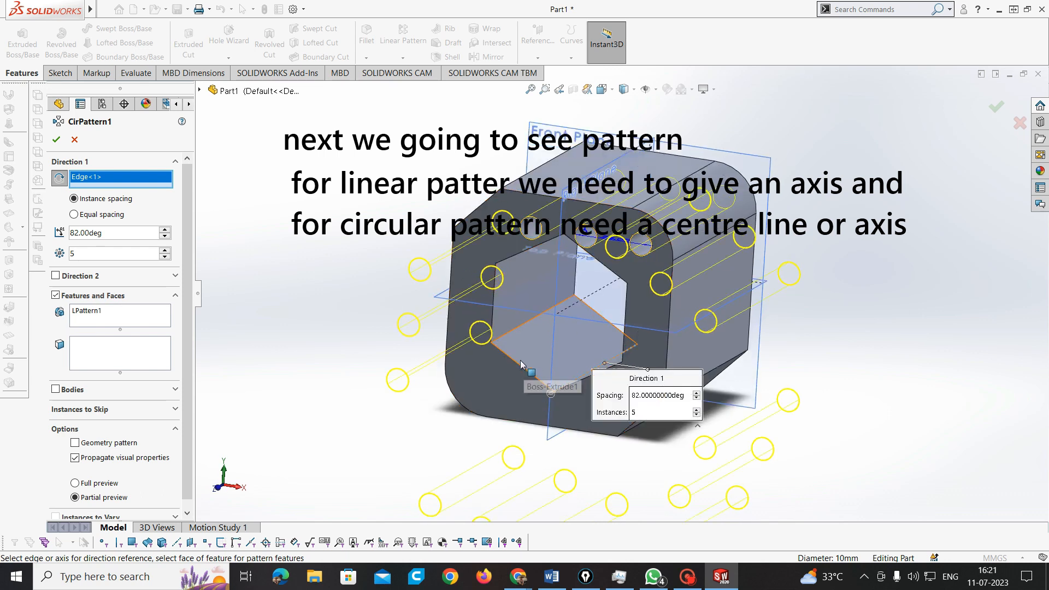
Try the lower-left inner face of the hexagonal opening as the circular pattern's direction reference
{"action": "left_click", "coordinate": [546, 360]}
{"action": "scroll", "coordinate": [503, 412], "scroll_direction": "up", "scroll_amount": 3}
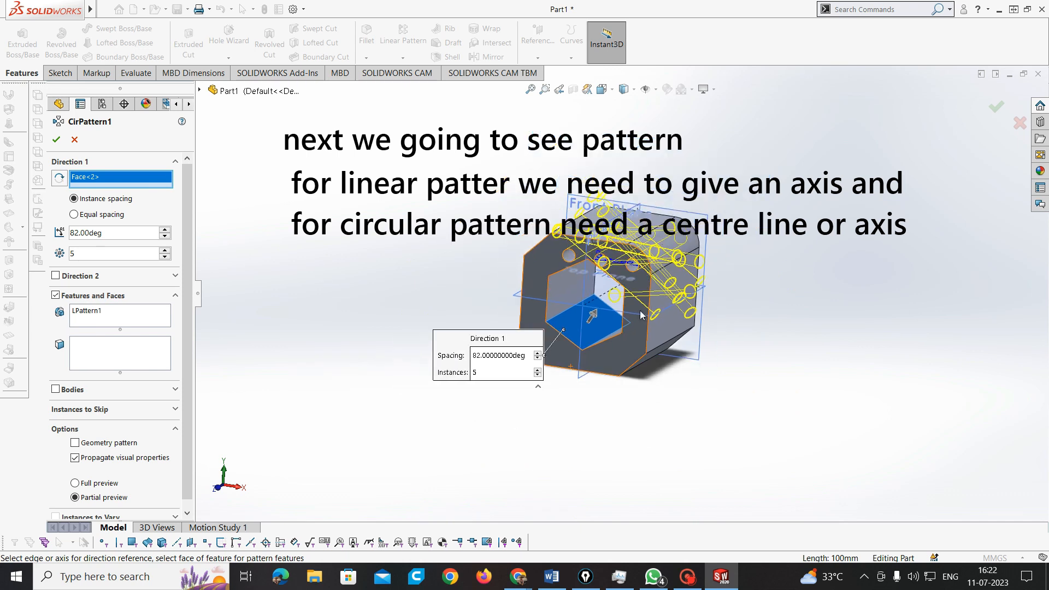
{"action": "scroll", "coordinate": [567, 332], "scroll_direction": "down", "scroll_amount": 2}
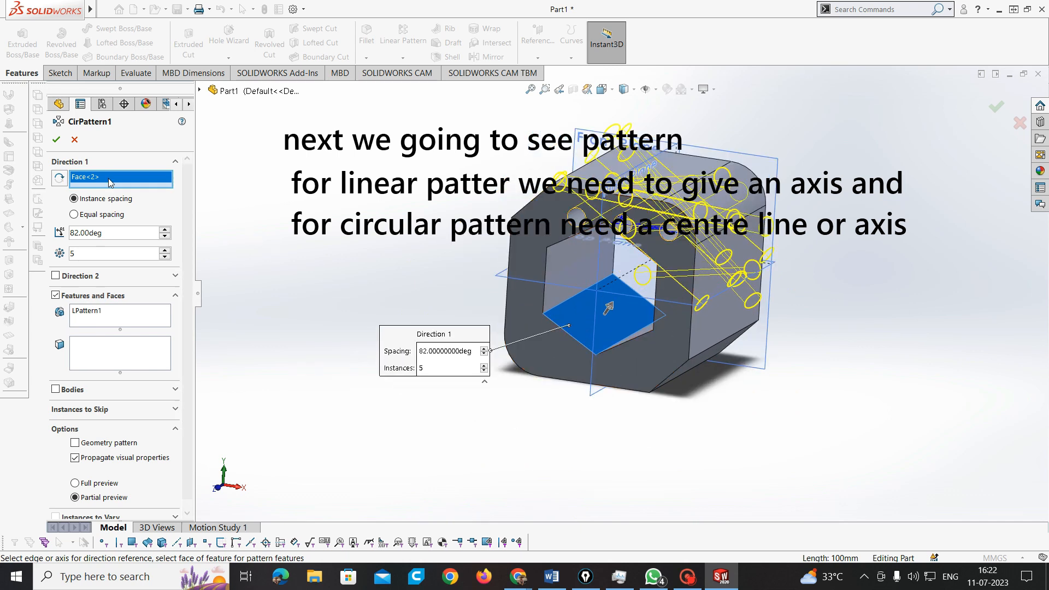
Use the upper-left corner edge of the hexagonal opening as the circular pattern's axis
{"action": "middle_click_drag", "start_coordinate": [575, 291], "coordinate": [561, 231]}
{"action": "left_click", "coordinate": [560, 227]}
{"action": "scroll", "coordinate": [568, 336], "scroll_direction": "up", "scroll_amount": 5}
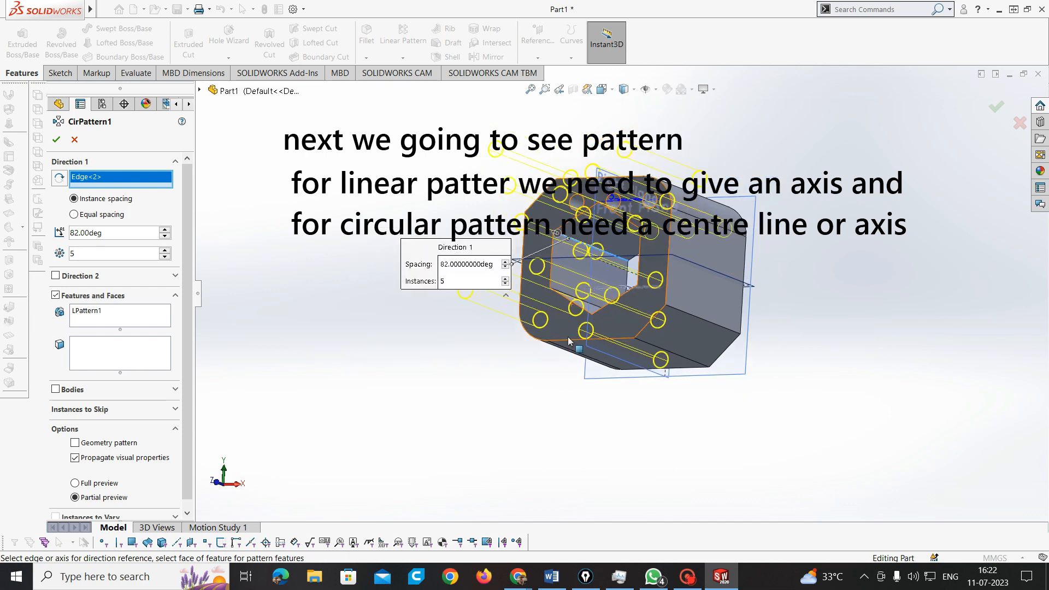
{"action": "middle_click_drag", "start_coordinate": [663, 342], "coordinate": [693, 407]}
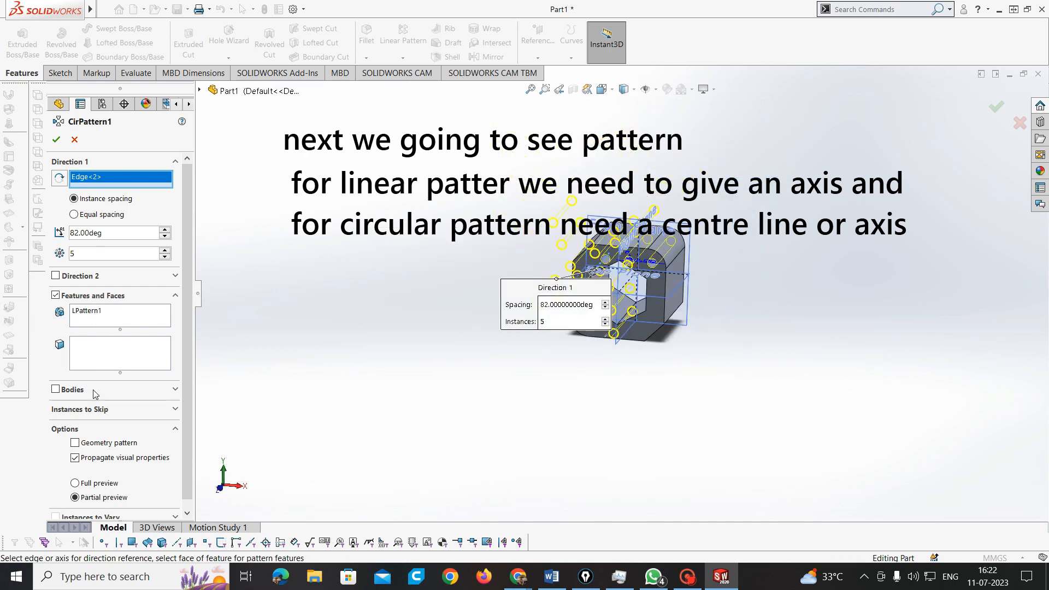
Switch the circular pattern to full preview and create it
{"action": "left_click", "coordinate": [100, 484]}
{"action": "scroll", "coordinate": [704, 266], "scroll_direction": "down", "scroll_amount": 4}
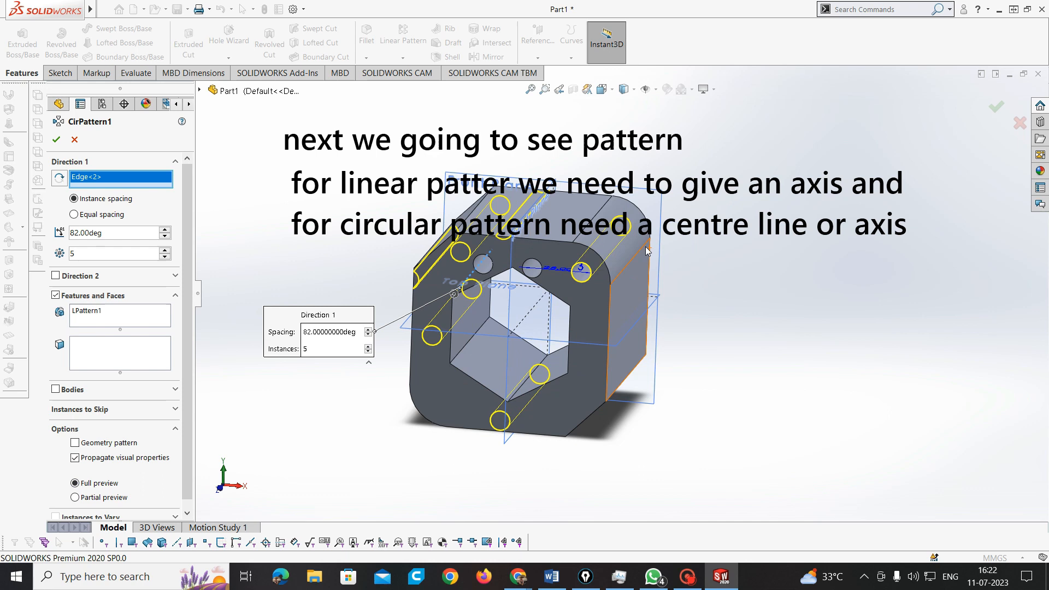
{"action": "left_click", "coordinate": [58, 140]}
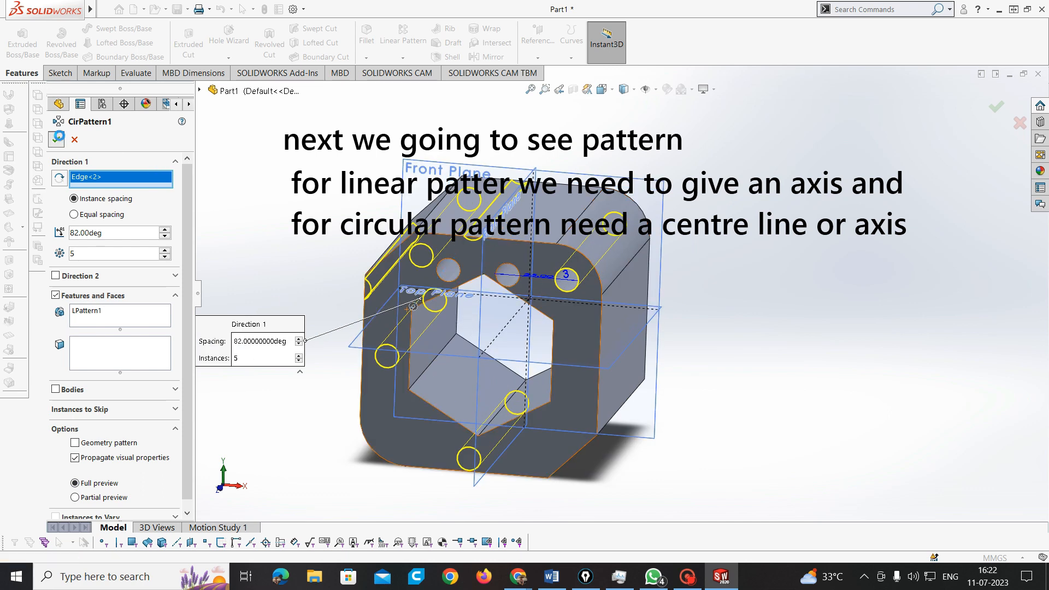
{"action": "scroll", "coordinate": [601, 378], "scroll_direction": "up", "scroll_amount": 2}
{"action": "middle_click_drag", "start_coordinate": [600, 378], "coordinate": [598, 334]}
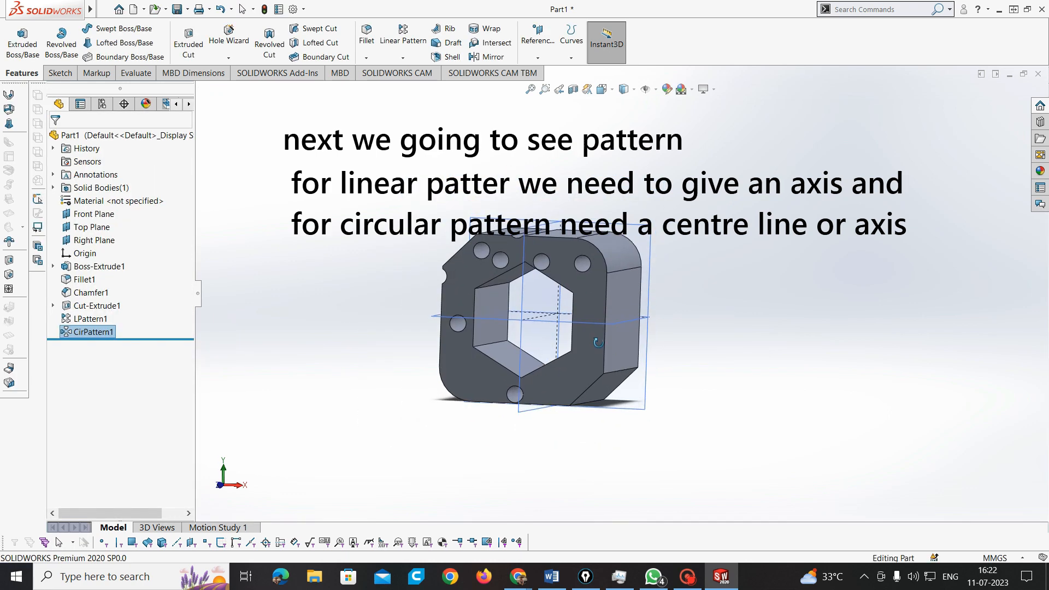
{"action": "scroll", "coordinate": [541, 358], "scroll_direction": "up", "scroll_amount": 4}
{"action": "scroll", "coordinate": [640, 228], "scroll_direction": "down", "scroll_amount": 3}
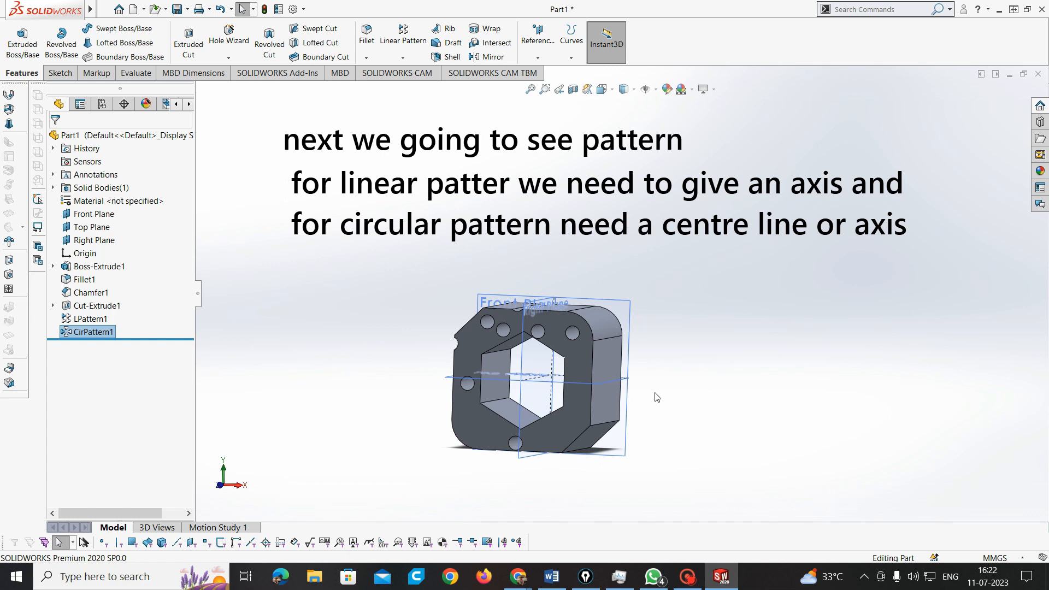
{"action": "scroll", "coordinate": [541, 404], "scroll_direction": "down", "scroll_amount": 2}
{"action": "scroll", "coordinate": [544, 407], "scroll_direction": "up", "scroll_amount": 2}
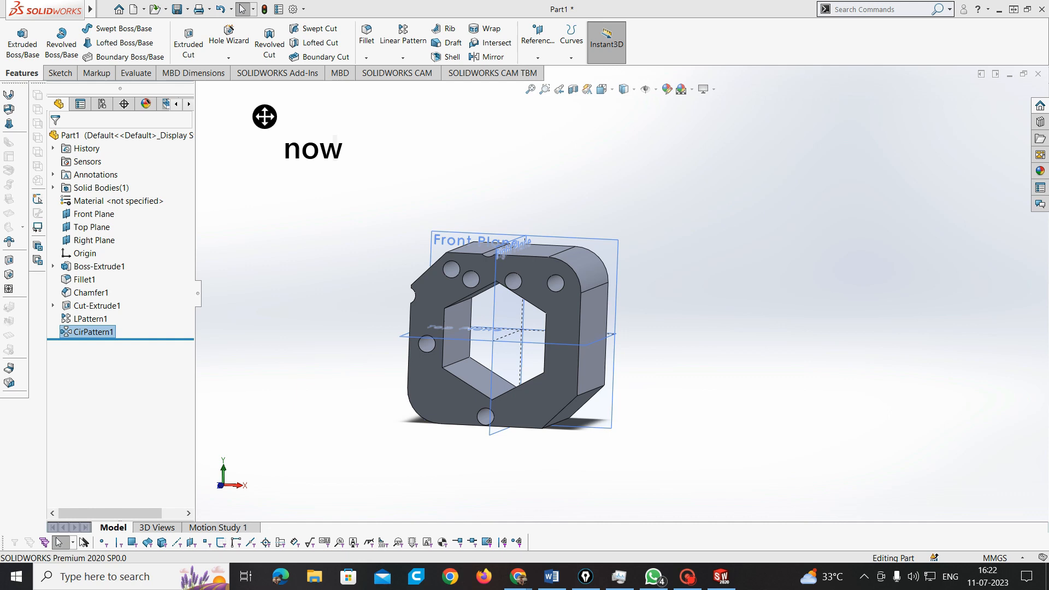
Write the on-screen annotation "now we have seen both linear and circular patterns for easy understanding i am going to show the circular pattern again"
{"action": "type", "text": "we have seen bo"}
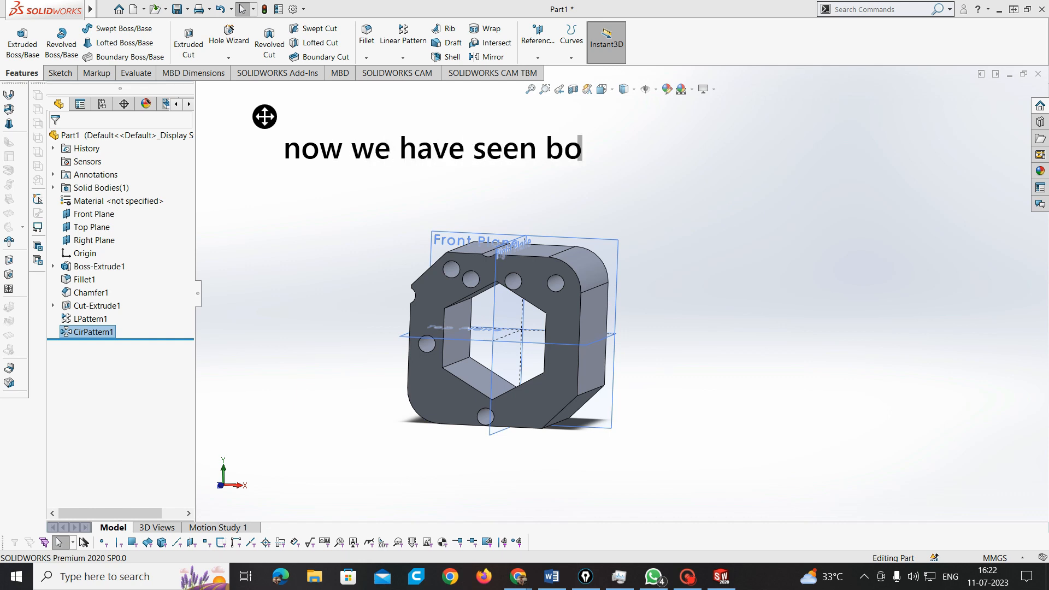
{"action": "type", "text": "th linear "}
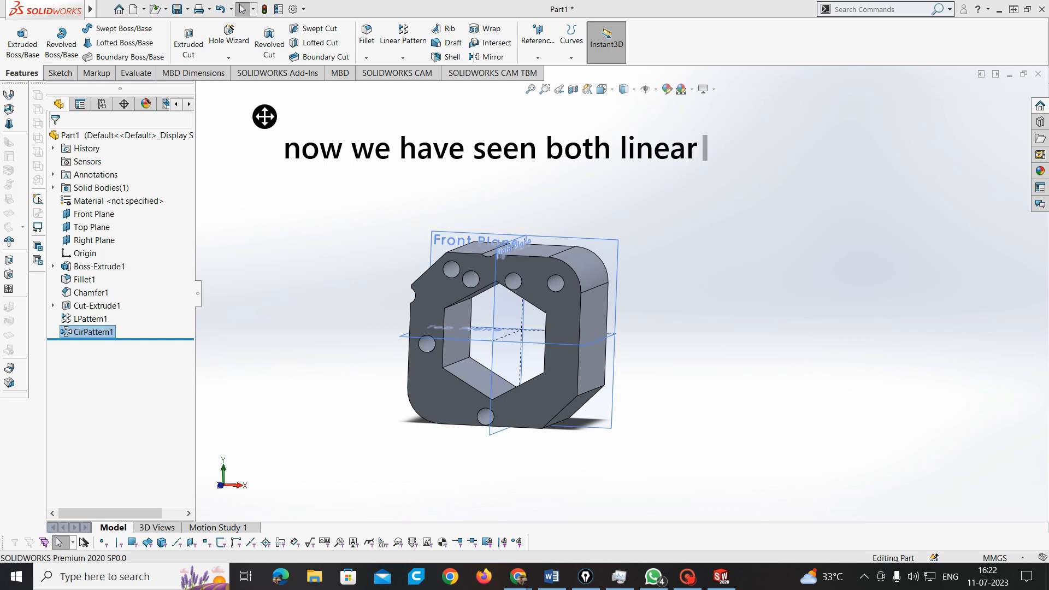
{"action": "type", "text": "and ci"}
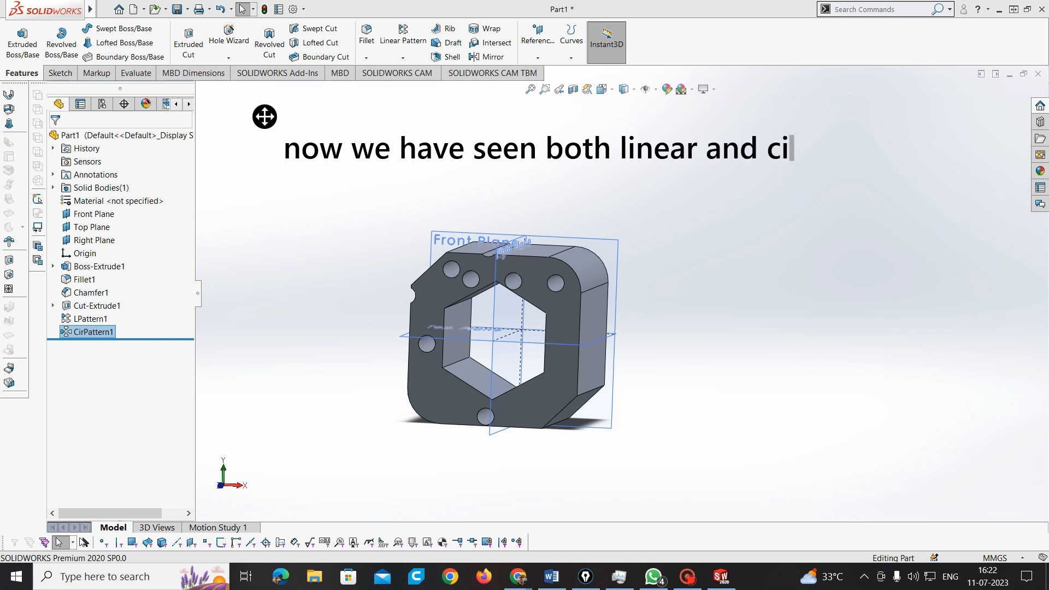
{"action": "type", "text": "rcular patters"}
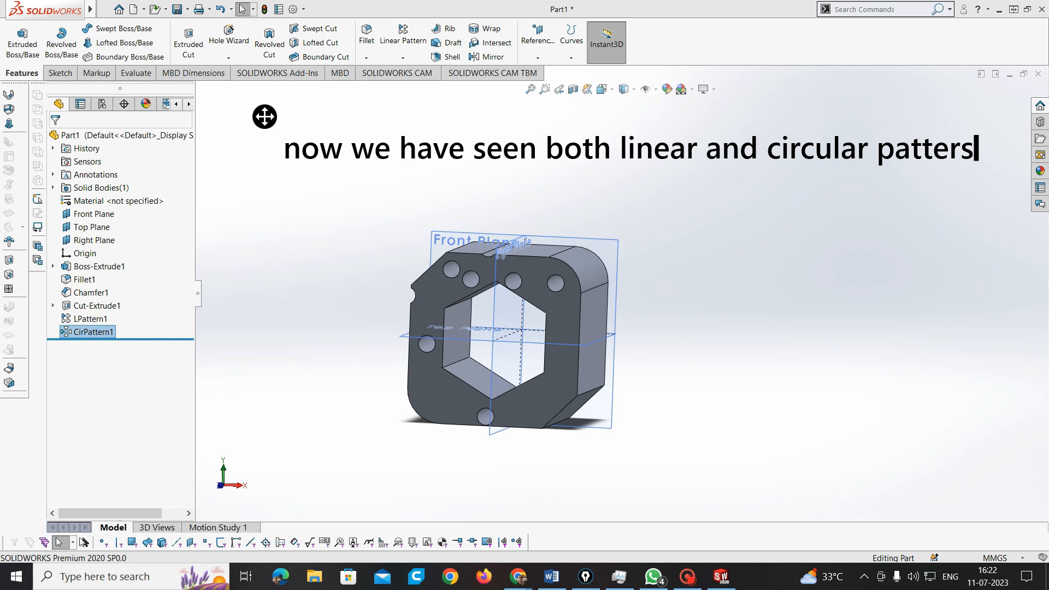
{"action": "key", "text": "BackSpace"}
{"action": "type", "text": "ns for"}
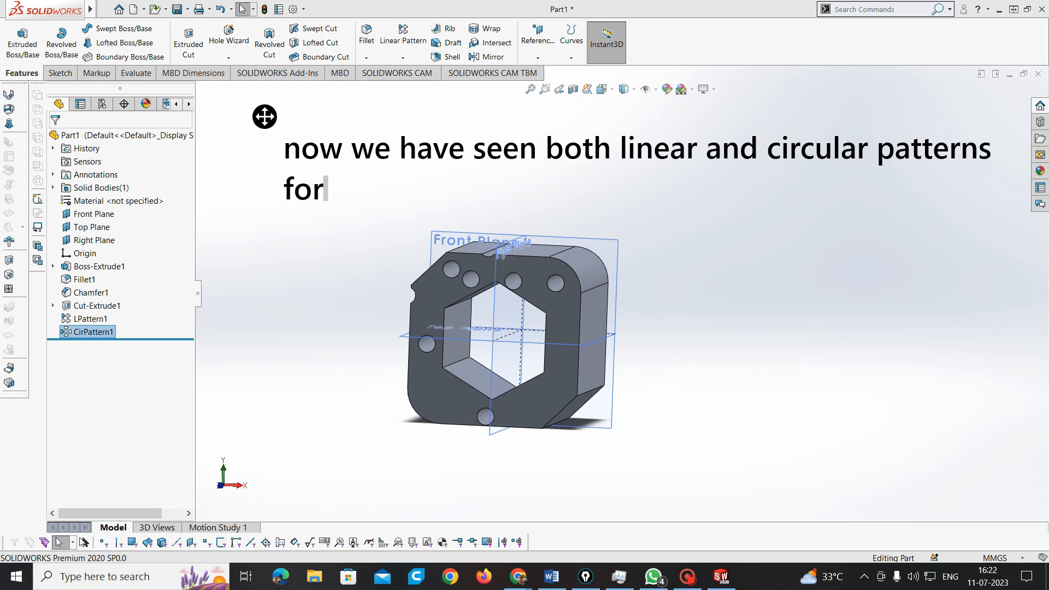
{"action": "type", "text": " easy understanding"}
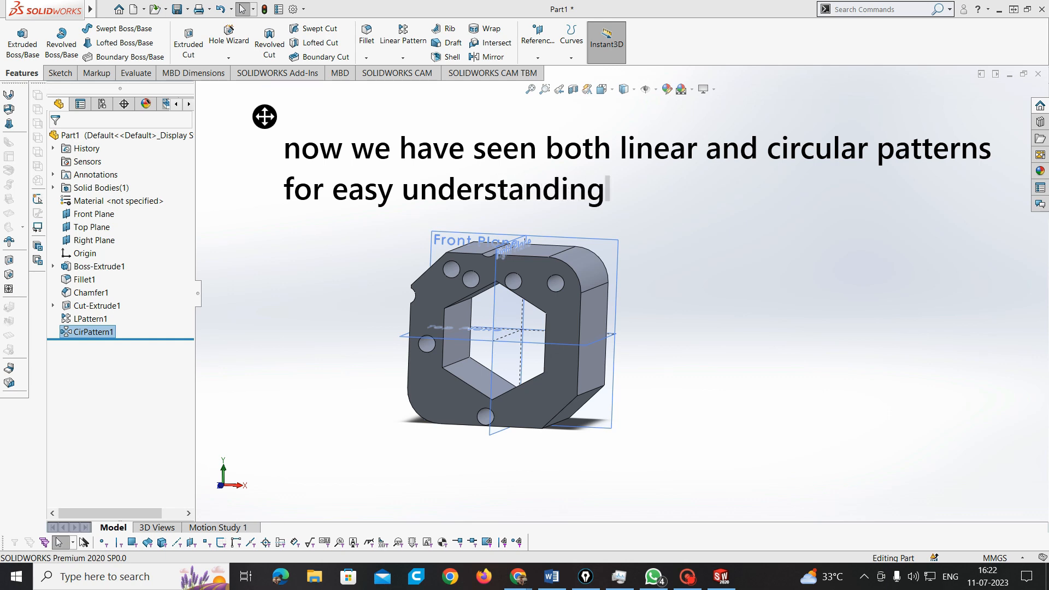
{"action": "type", "text": " i am goin"}
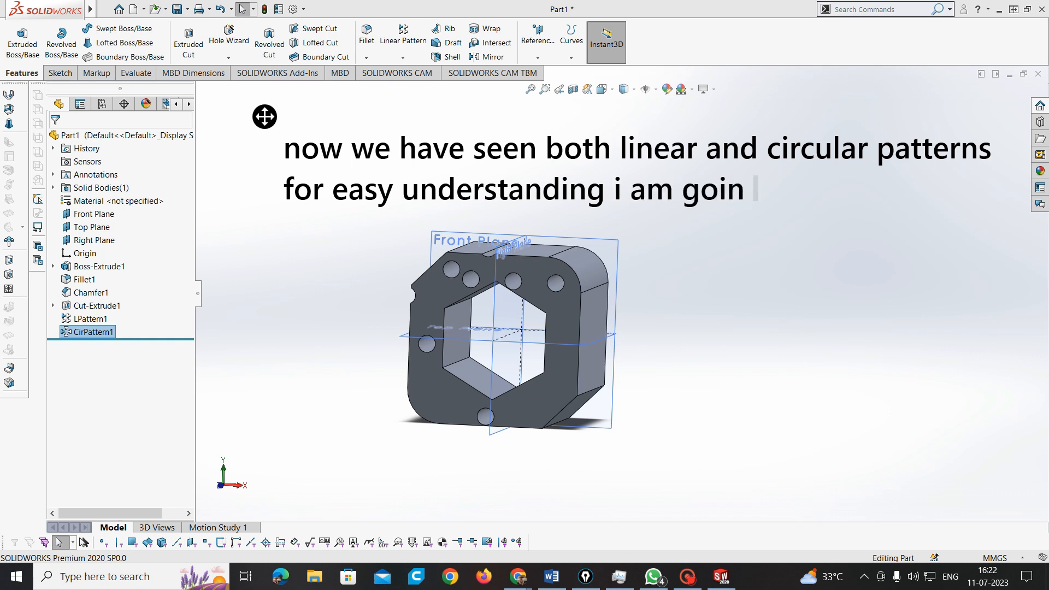
{"action": "type", "text": "g to shw"}
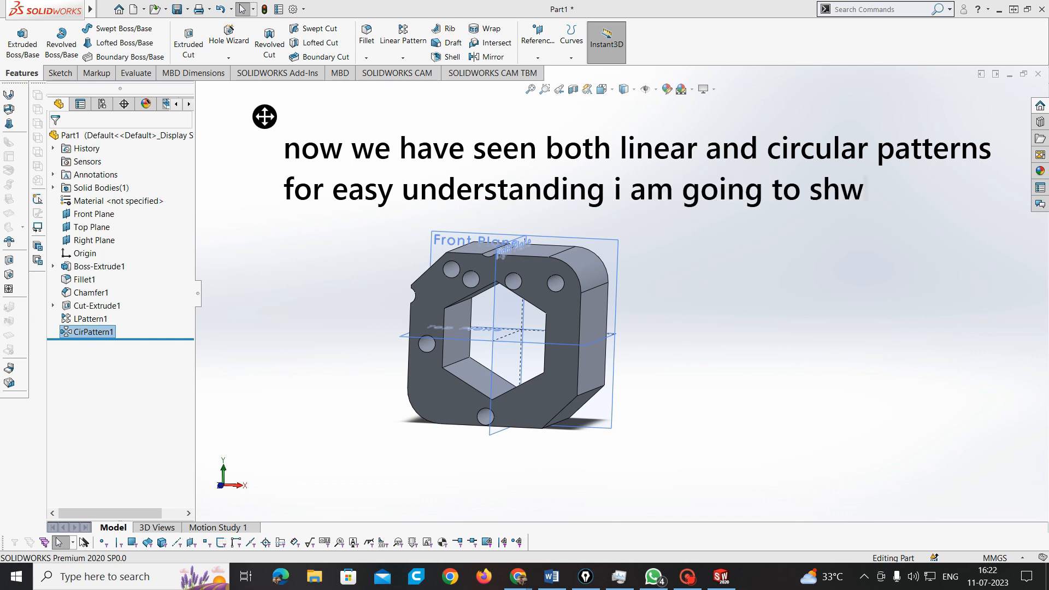
{"action": "key", "text": "BackSpace"}
{"action": "type", "text": "ow the"}
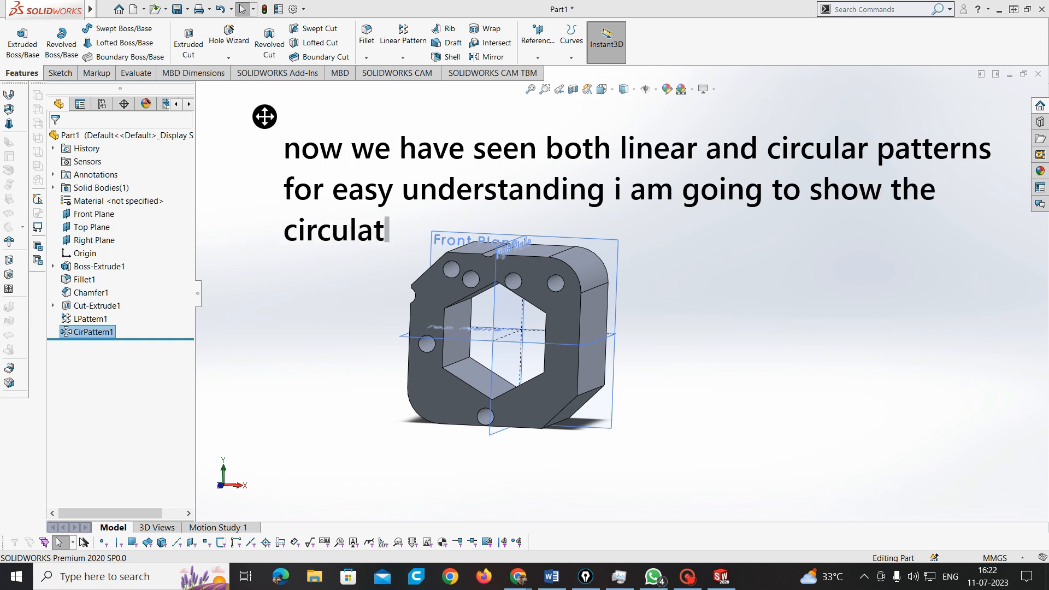
{"action": "type", "text": " circular bl"}
{"action": "key", "text": "BackSpace"}
{"action": "key", "text": "BackSpace"}
{"action": "type", "text": "patter"}
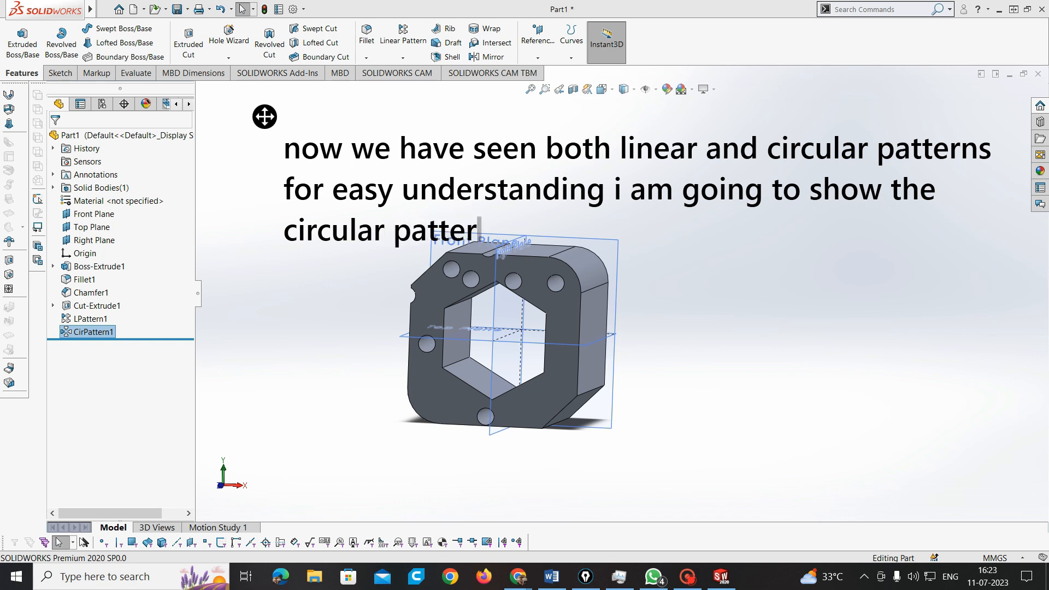
{"action": "type", "text": "n again"}
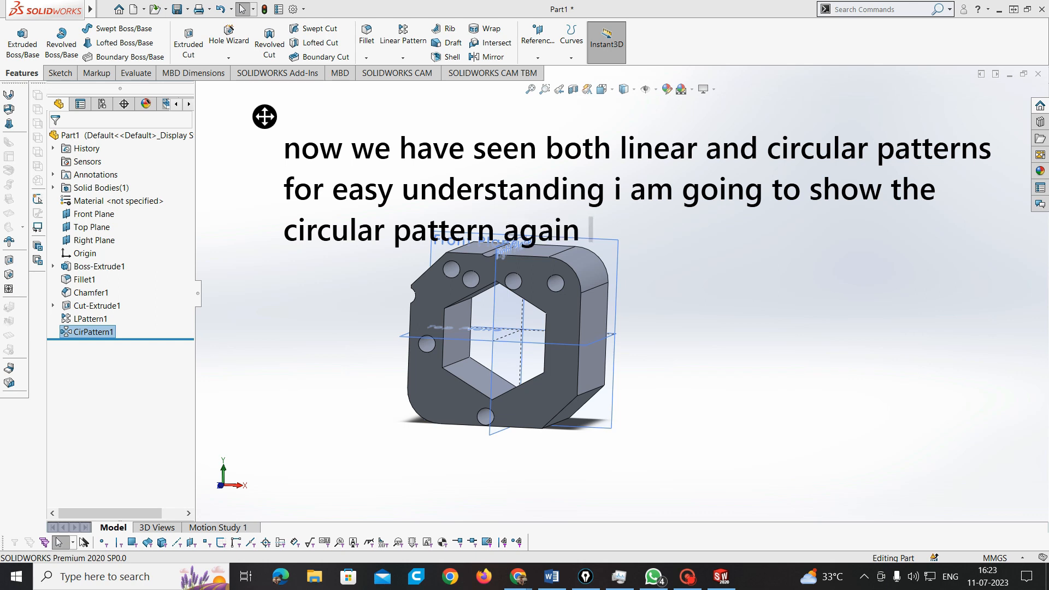
{"action": "scroll", "coordinate": [560, 302], "scroll_direction": "up", "scroll_amount": 4}
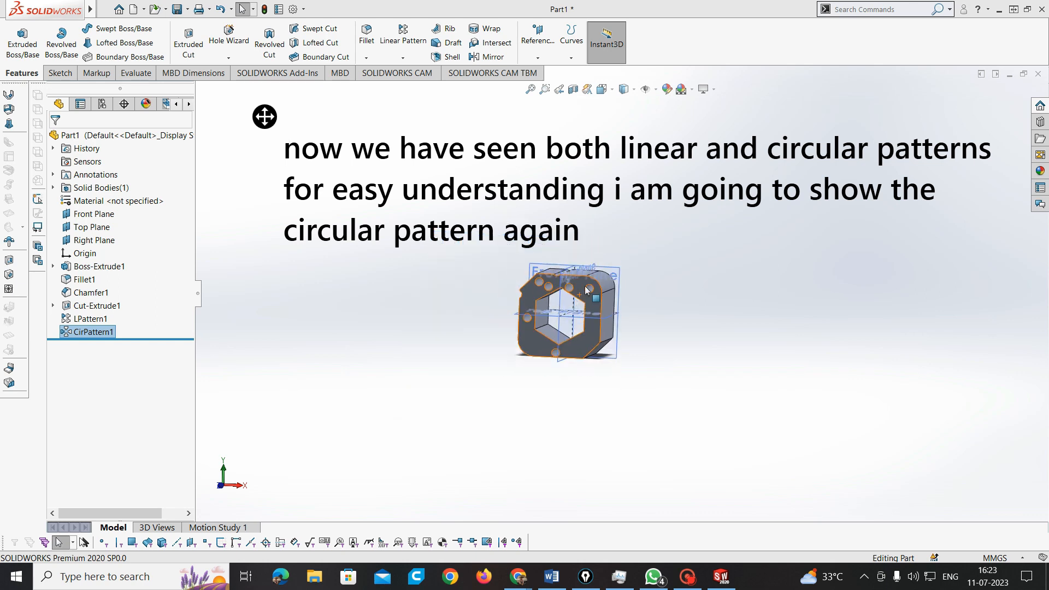
Start a sketch on the block's end face around the hexagonal opening, viewed from the front
{"action": "scroll", "coordinate": [585, 287], "scroll_direction": "down", "scroll_amount": 4}
{"action": "middle_click_drag", "start_coordinate": [589, 354], "coordinate": [612, 334]}
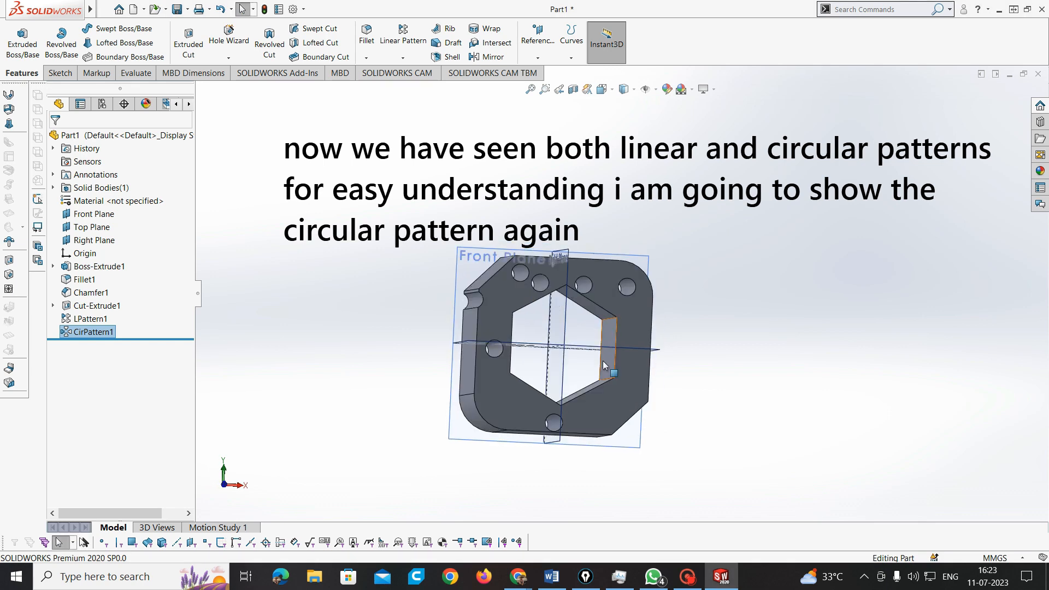
{"action": "left_click", "coordinate": [632, 327]}
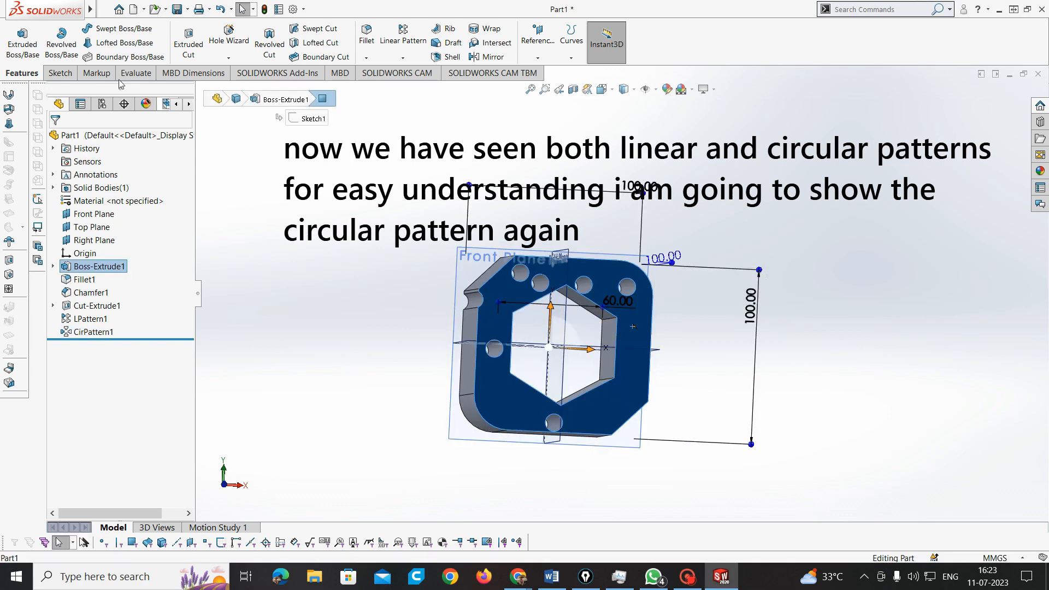
{"action": "left_click", "coordinate": [59, 73]}
{"action": "left_click", "coordinate": [23, 36]}
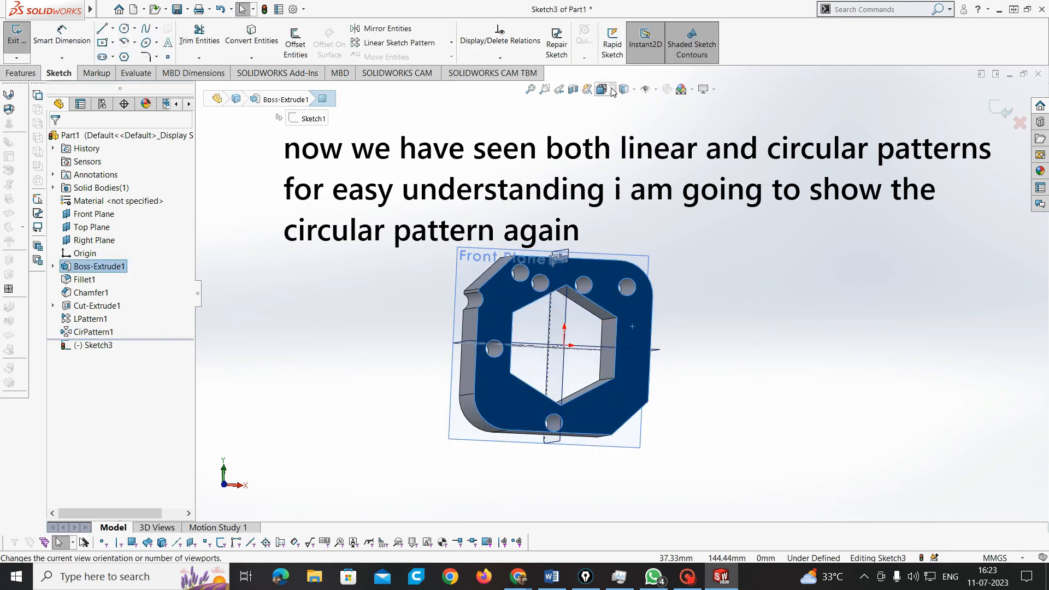
{"action": "left_click", "coordinate": [506, 332]}
{"action": "scroll", "coordinate": [570, 375], "scroll_direction": "up", "scroll_amount": 6}
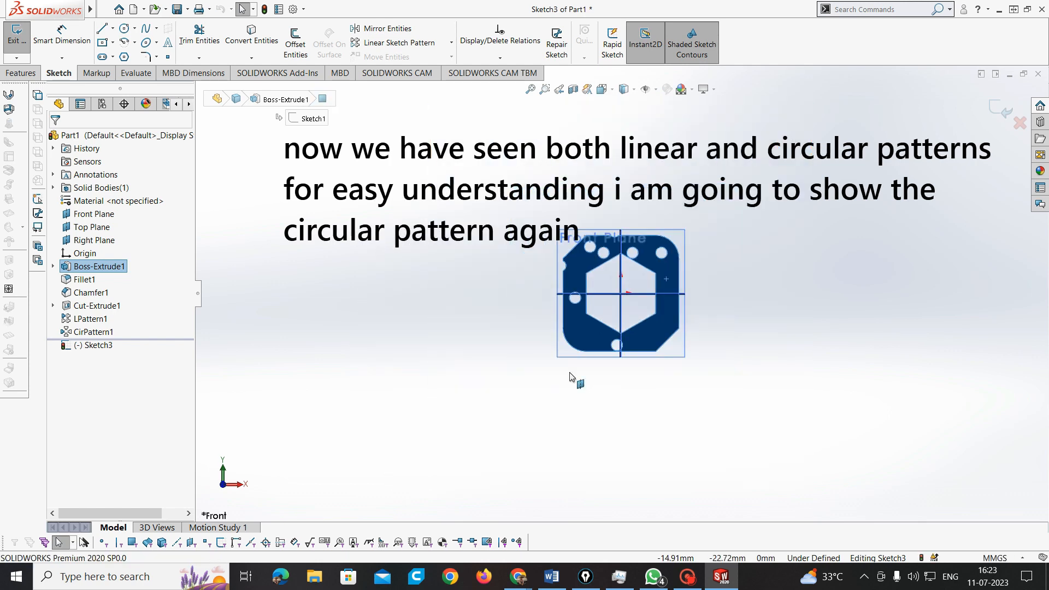
{"action": "scroll", "coordinate": [640, 258], "scroll_direction": "up", "scroll_amount": 4}
{"action": "scroll", "coordinate": [642, 257], "scroll_direction": "down", "scroll_amount": 8}
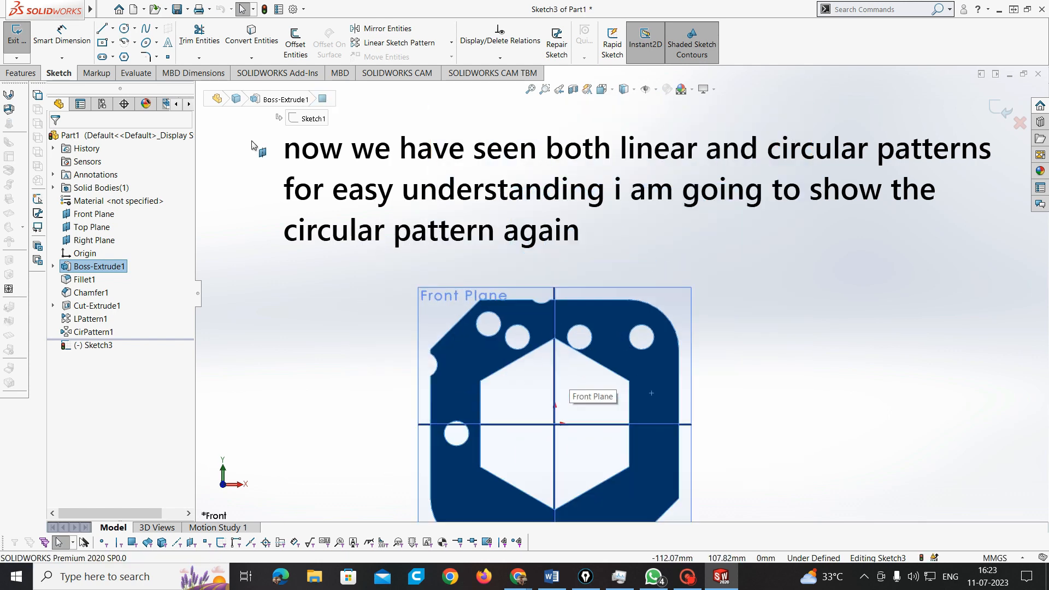
Sketch a circle about 17 mm in diameter near the block's upper edge, just before the rounded upper-right corner
{"action": "left_click", "coordinate": [102, 43]}
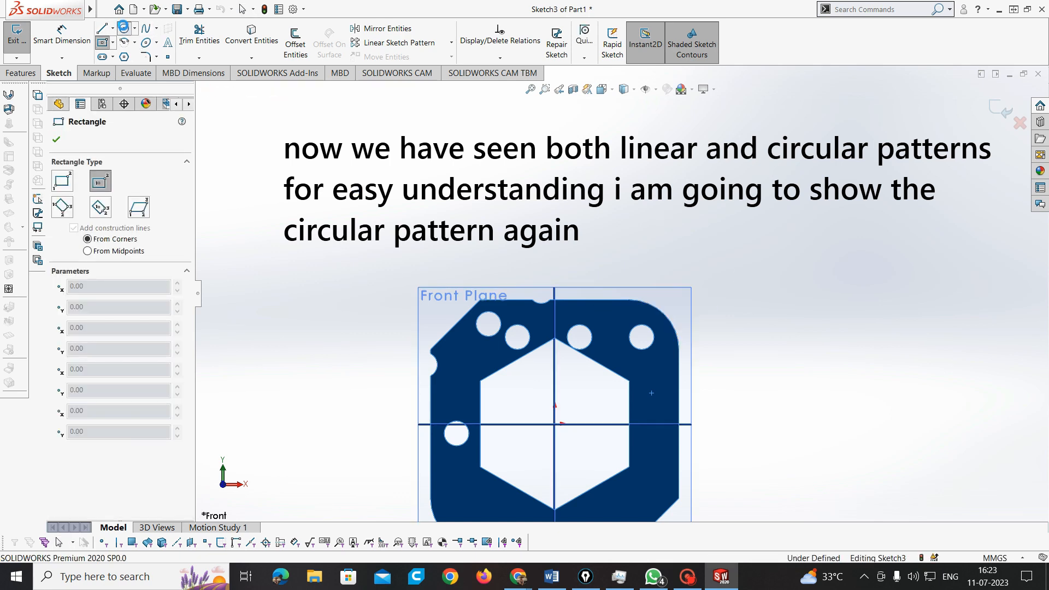
{"action": "left_click", "coordinate": [124, 27]}
{"action": "left_click", "coordinate": [630, 293]}
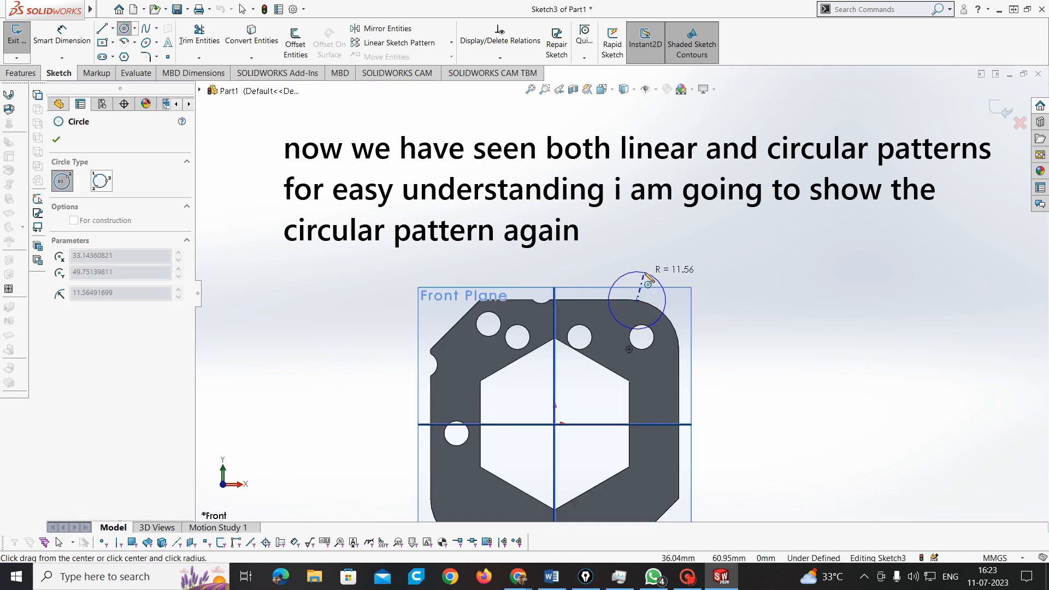
{"action": "left_click", "coordinate": [631, 284]}
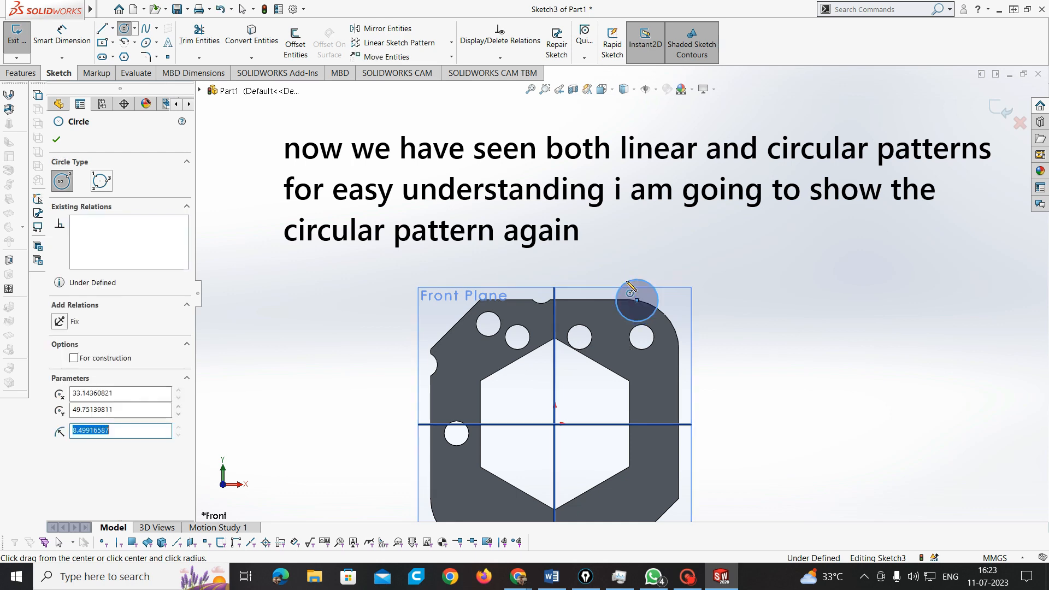
{"action": "key", "text": "Escape"}
Dimension the new circle's diameter and set it to 10 mm
{"action": "left_click", "coordinate": [631, 284]}
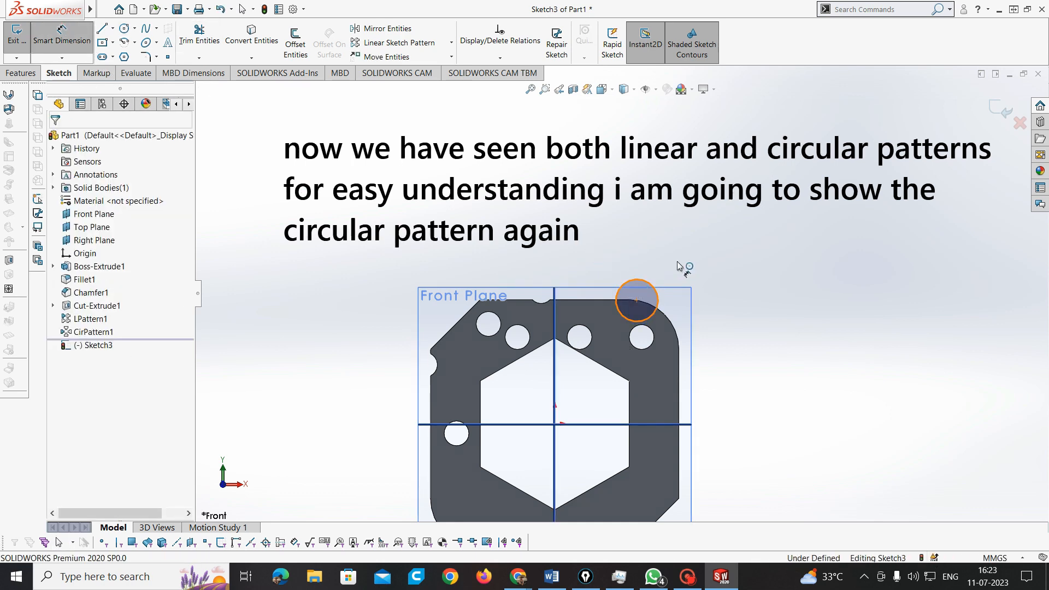
{"action": "left_click", "coordinate": [691, 257]}
{"action": "type", "text": "10"}
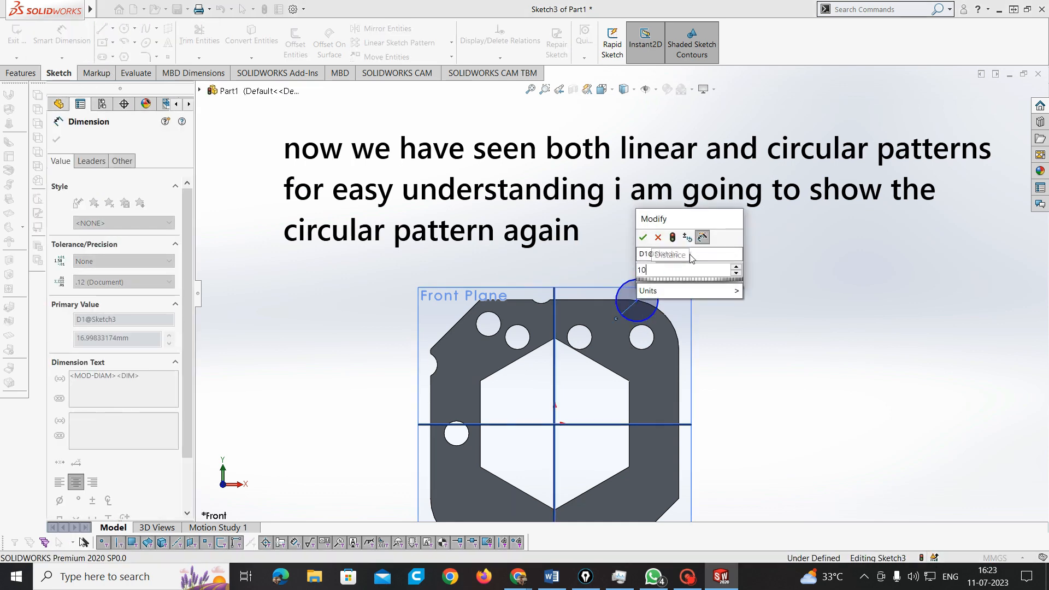
{"action": "key", "text": "Return"}
Dimension the circle's centre to the block's upper edge and set the distance to 0 mm
{"action": "scroll", "coordinate": [635, 326], "scroll_direction": "down", "scroll_amount": 3}
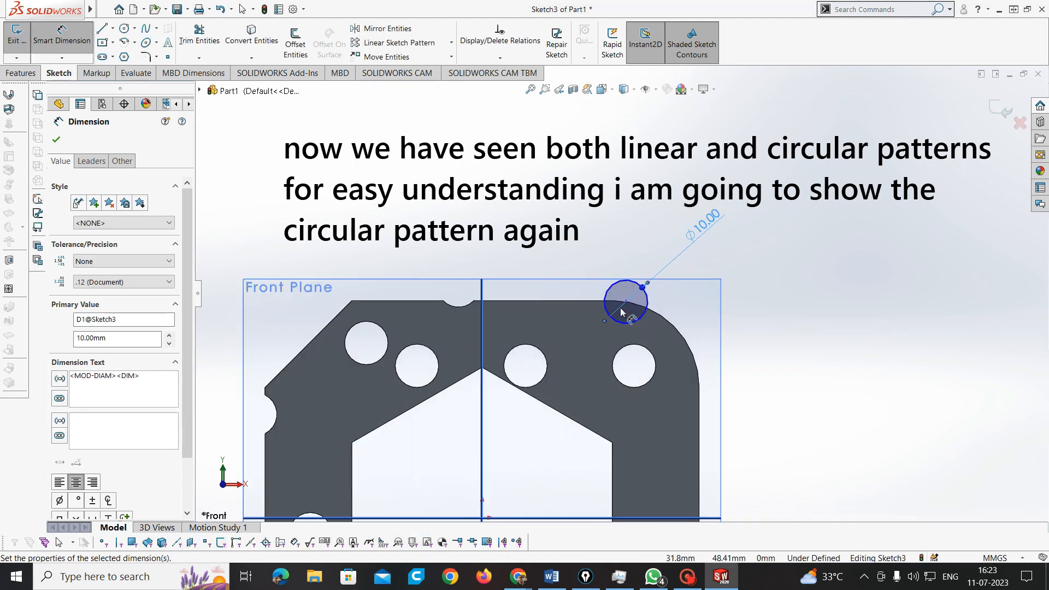
{"action": "left_click", "coordinate": [625, 302]}
{"action": "left_click", "coordinate": [574, 300]}
{"action": "left_click", "coordinate": [582, 276]}
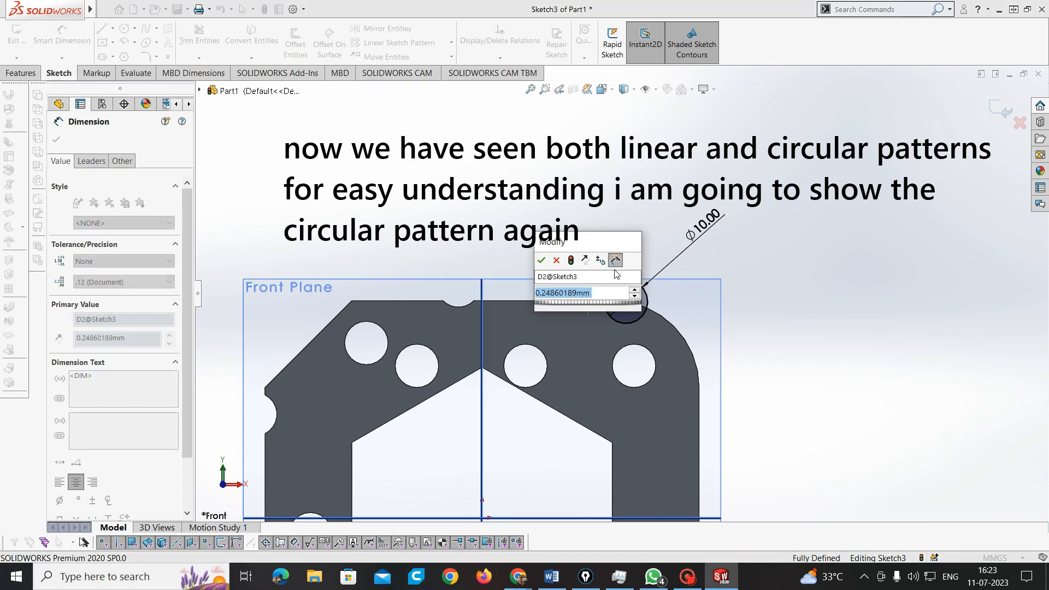
{"action": "type", "text": "0"}
{"action": "key", "text": "Return"}
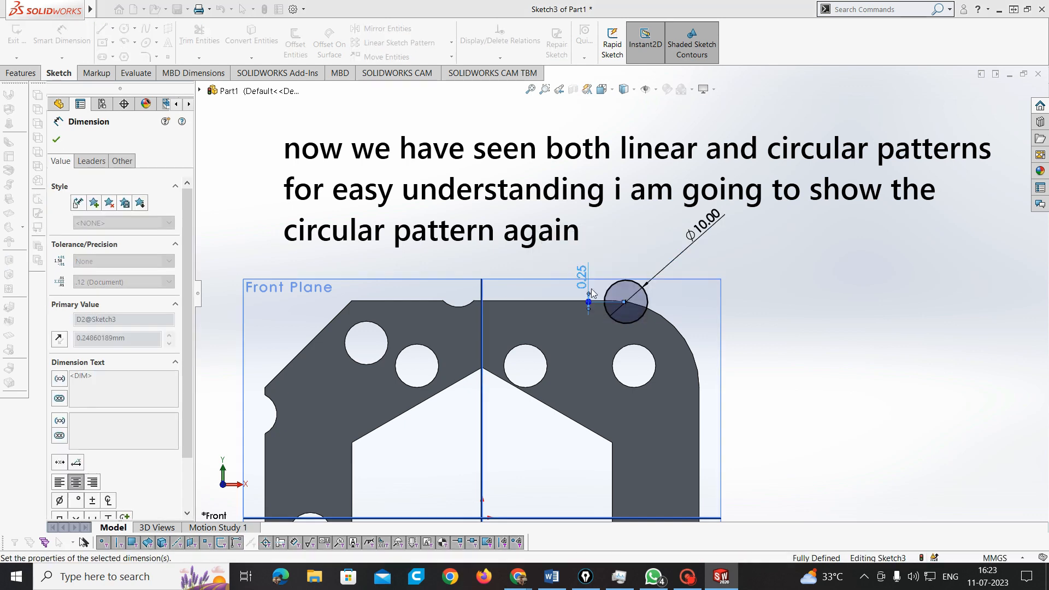
{"action": "scroll", "coordinate": [646, 323], "scroll_direction": "up", "scroll_amount": 4}
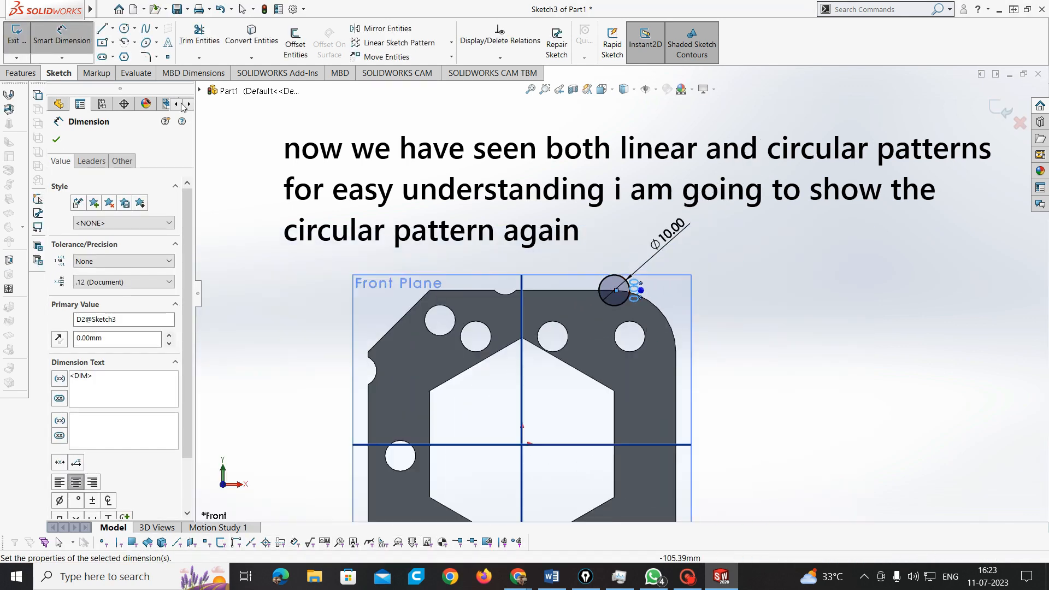
Close the sketch and extrude the circle as a 100 mm boss in the reversed direction, along the block
{"action": "left_click", "coordinate": [19, 40]}
{"action": "scroll", "coordinate": [669, 298], "scroll_direction": "up", "scroll_amount": 3}
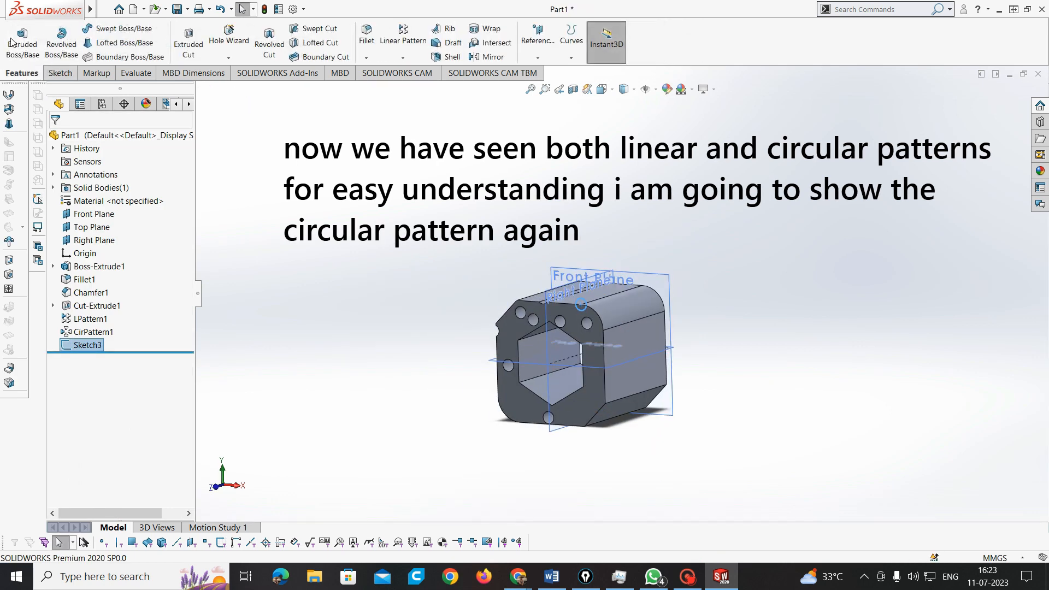
{"action": "scroll", "coordinate": [588, 313], "scroll_direction": "down", "scroll_amount": 4}
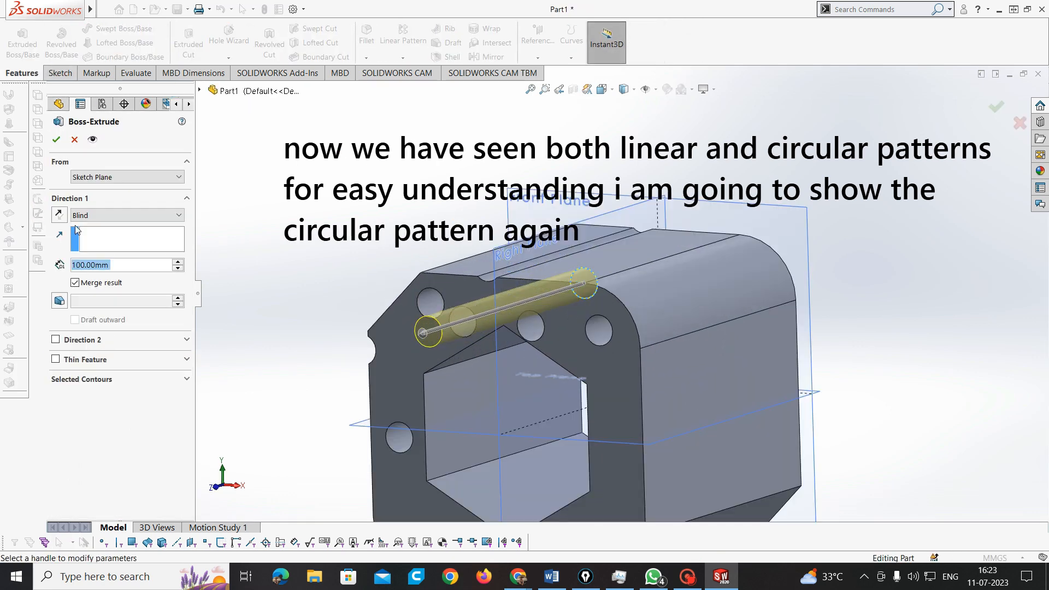
{"action": "left_click", "coordinate": [60, 214]}
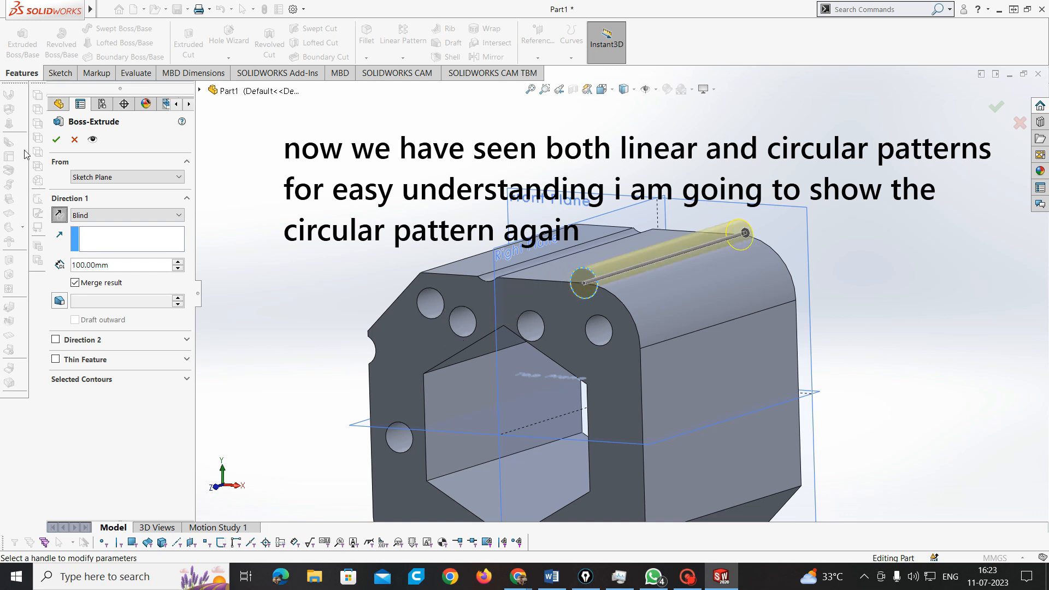
{"action": "left_click", "coordinate": [55, 140]}
{"action": "scroll", "coordinate": [543, 415], "scroll_direction": "up", "scroll_amount": 4}
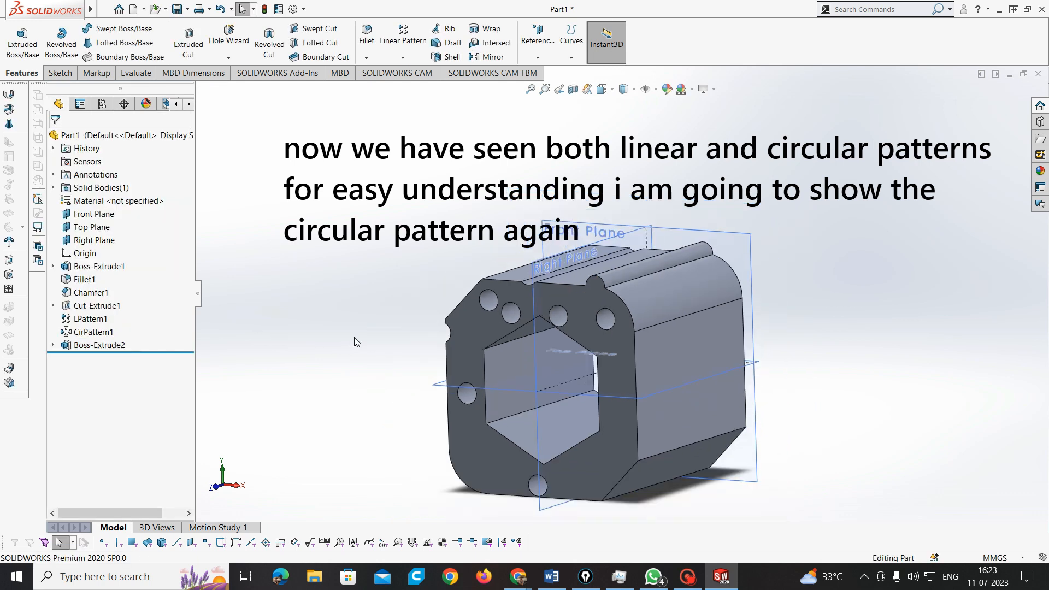
Start a sketch on the Top Plane and view it from the top
{"action": "left_click", "coordinate": [636, 366]}
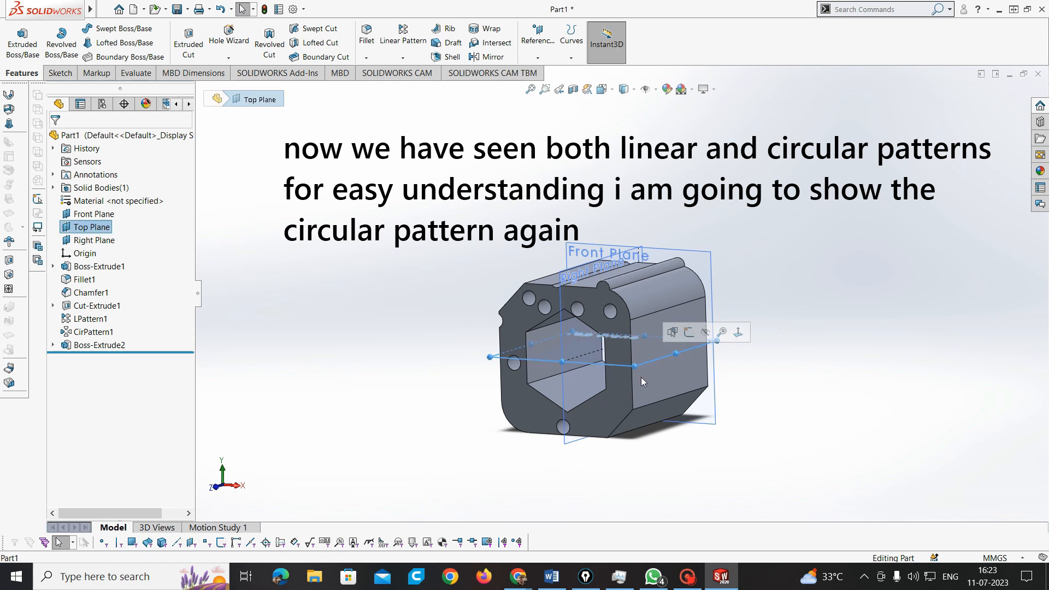
{"action": "left_click", "coordinate": [58, 72]}
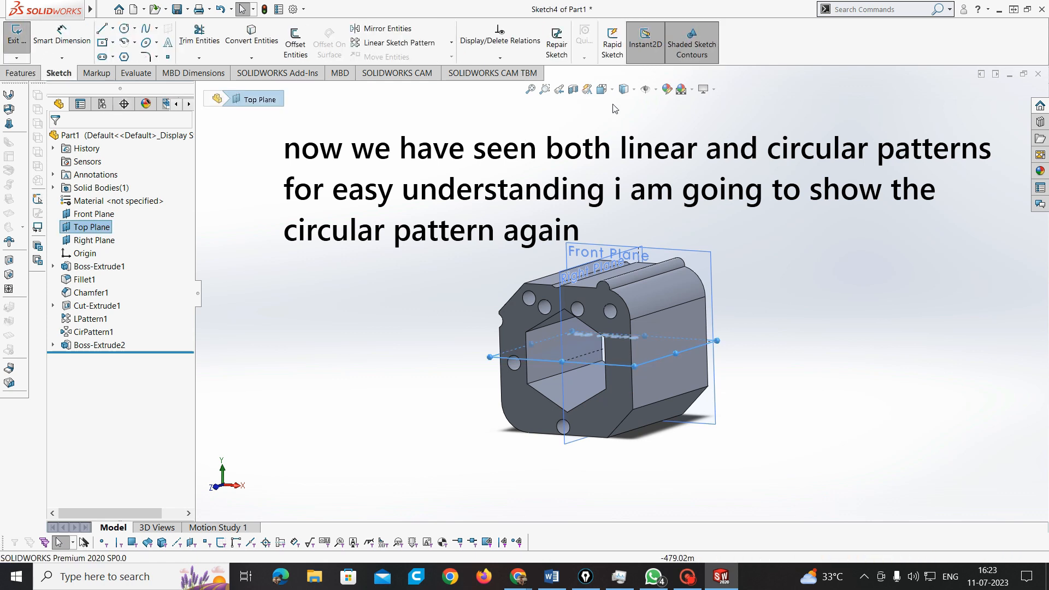
{"action": "key", "text": "space"}
{"action": "left_click", "coordinate": [454, 244]}
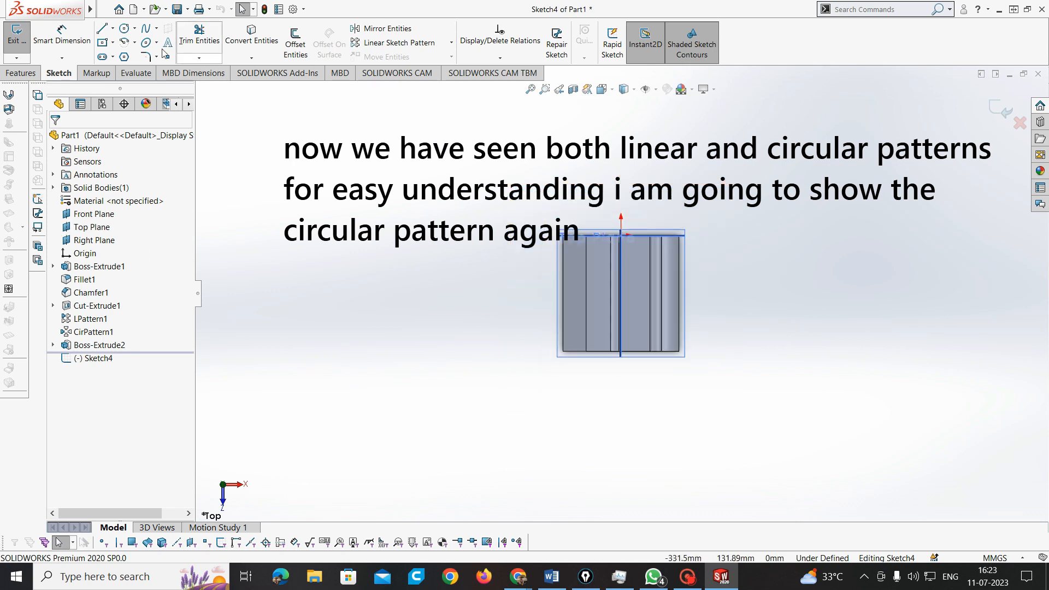
Draw a vertical centerline about 130 mm long through the block's middle, running past both ends, and close the sketch
{"action": "left_click", "coordinate": [113, 29]}
{"action": "left_click", "coordinate": [143, 56]}
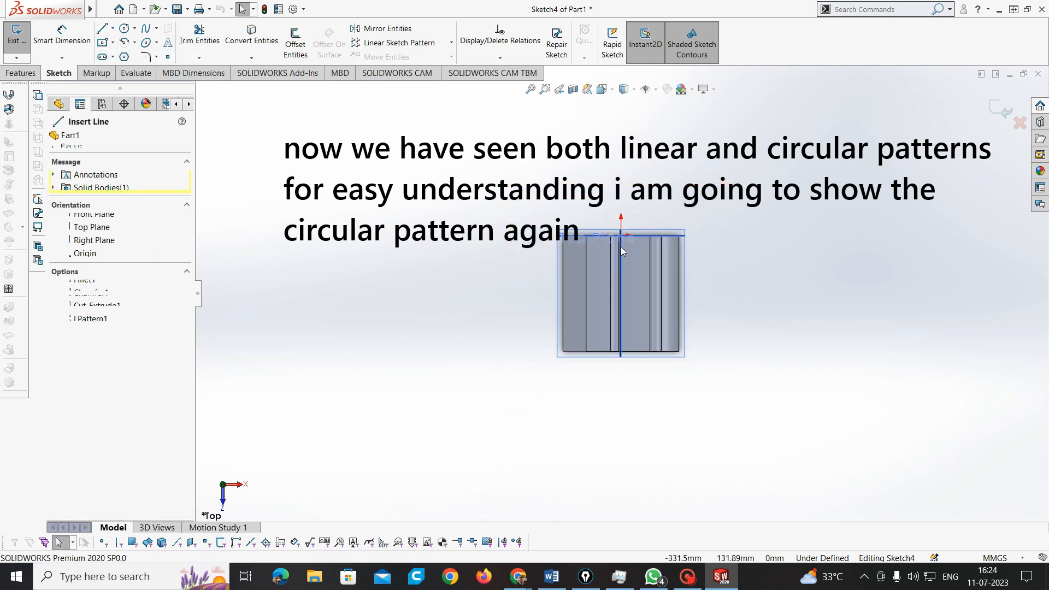
{"action": "left_click", "coordinate": [621, 232]}
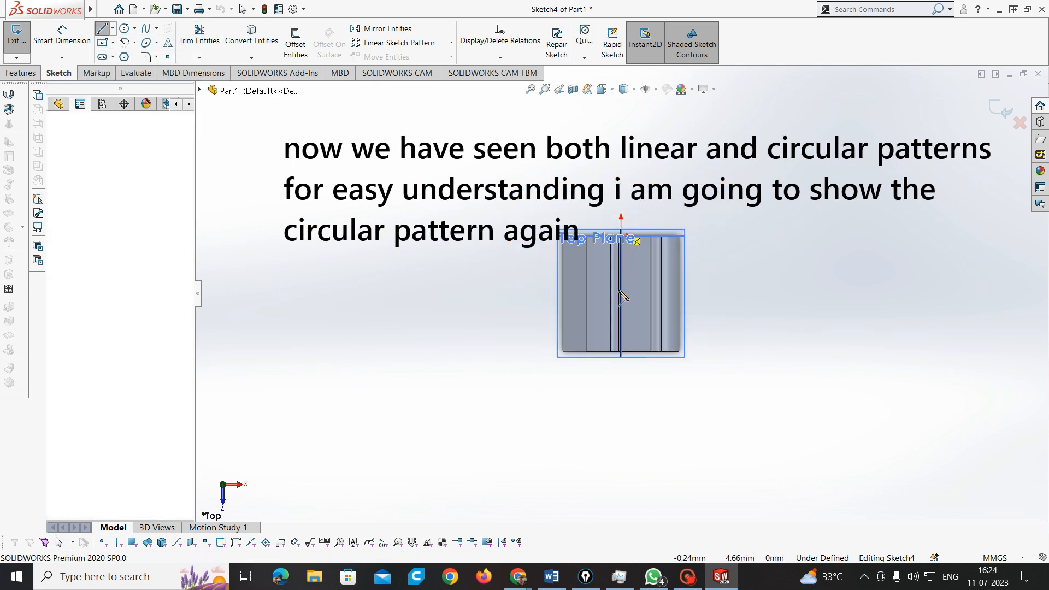
{"action": "left_click", "coordinate": [620, 378]}
{"action": "key", "text": "Escape"}
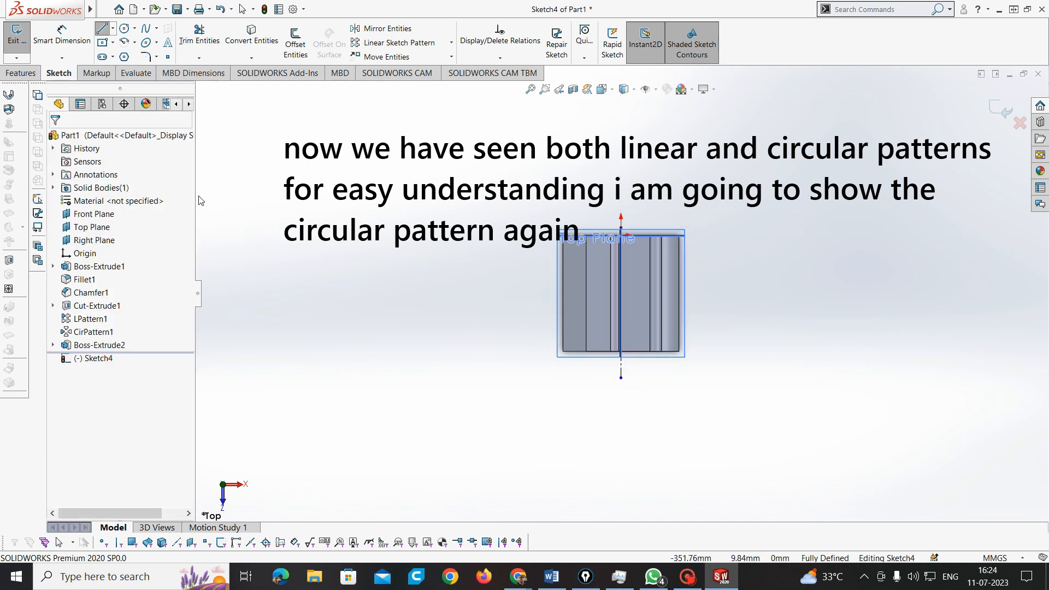
{"action": "left_click", "coordinate": [17, 36]}
Start a circular pattern of the round boss (Boss-Extrude2), using the sketched centerline through the hexagonal opening as its axis
{"action": "middle_click_drag", "start_coordinate": [470, 415], "coordinate": [431, 262]}
{"action": "scroll", "coordinate": [506, 334], "scroll_direction": "up", "scroll_amount": 3}
{"action": "scroll", "coordinate": [660, 265], "scroll_direction": "down", "scroll_amount": 2}
{"action": "scroll", "coordinate": [660, 268], "scroll_direction": "down", "scroll_amount": 1}
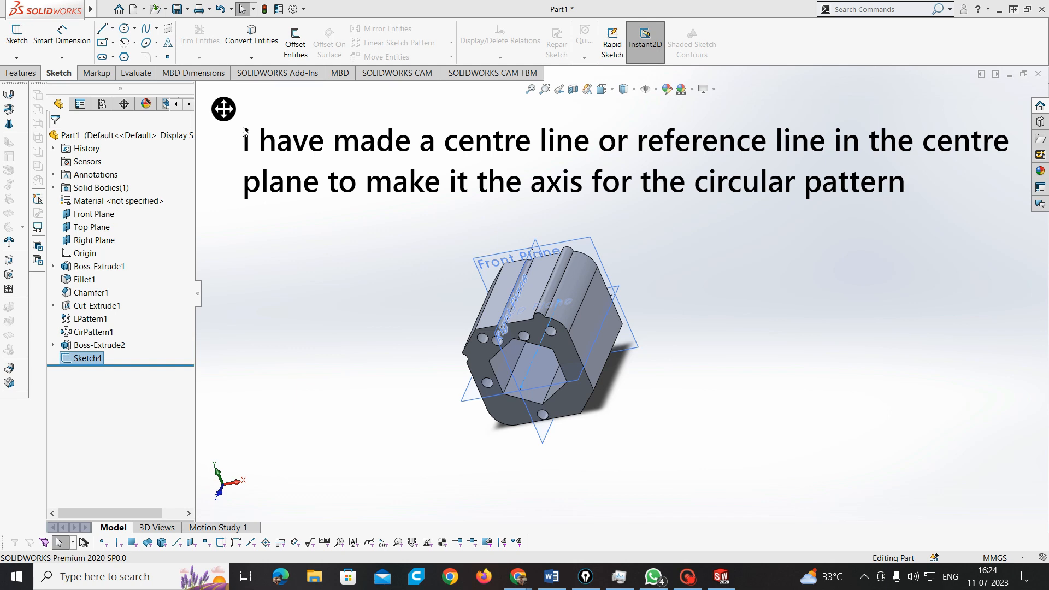
{"action": "scroll", "coordinate": [469, 250], "scroll_direction": "down", "scroll_amount": 2}
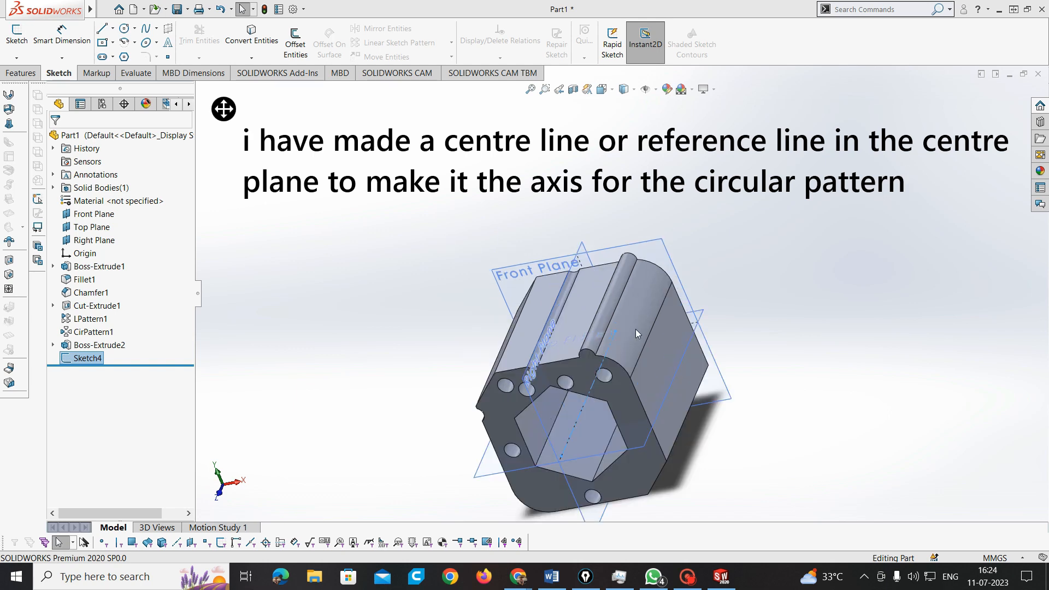
{"action": "left_click", "coordinate": [377, 355]}
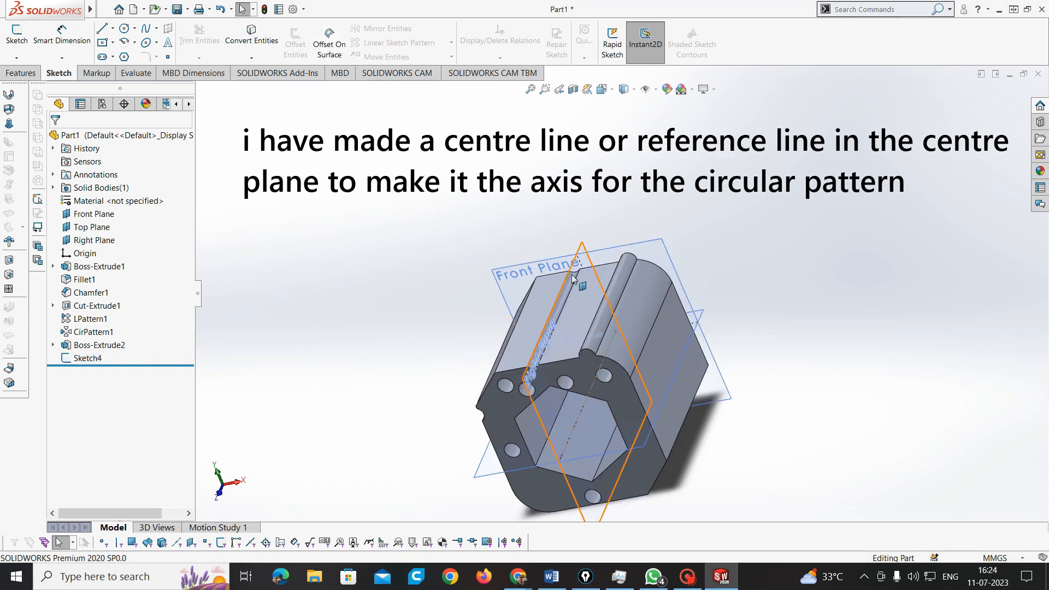
{"action": "left_click", "coordinate": [99, 344]}
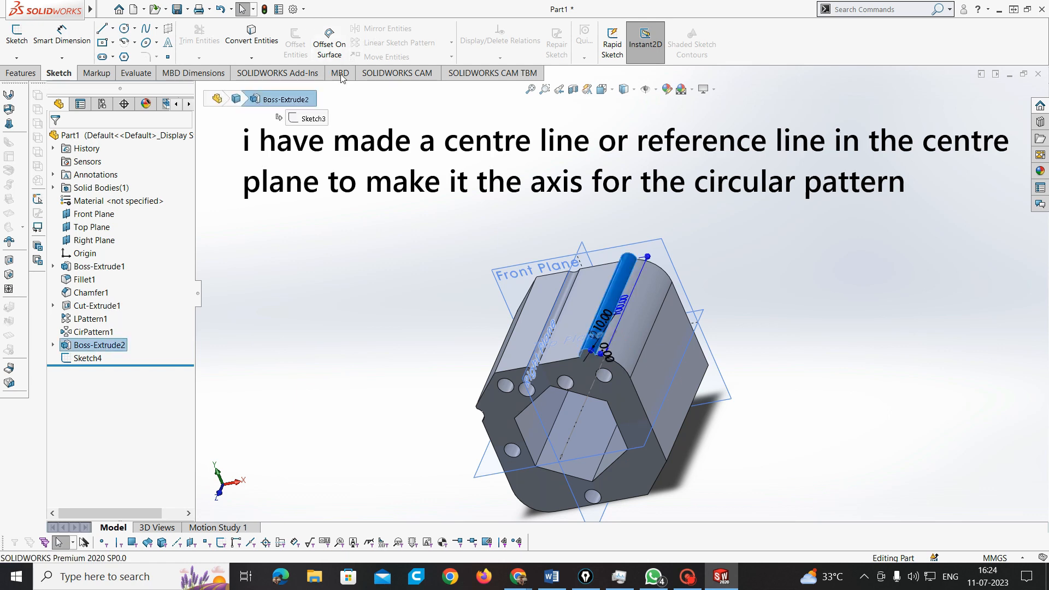
{"action": "left_click", "coordinate": [21, 72]}
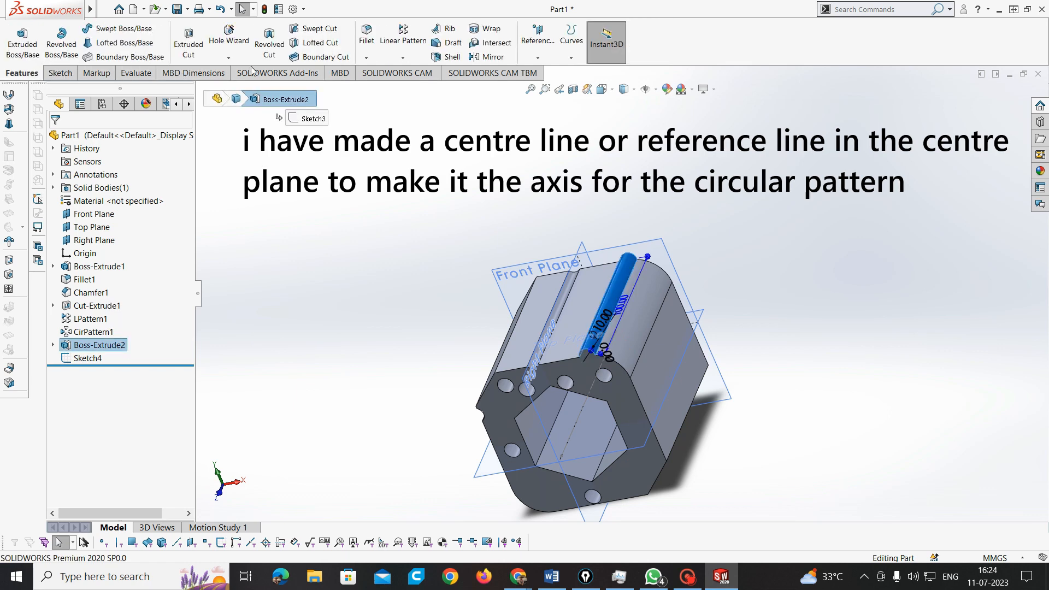
{"action": "left_click", "coordinate": [421, 59]}
{"action": "left_click", "coordinate": [415, 85]}
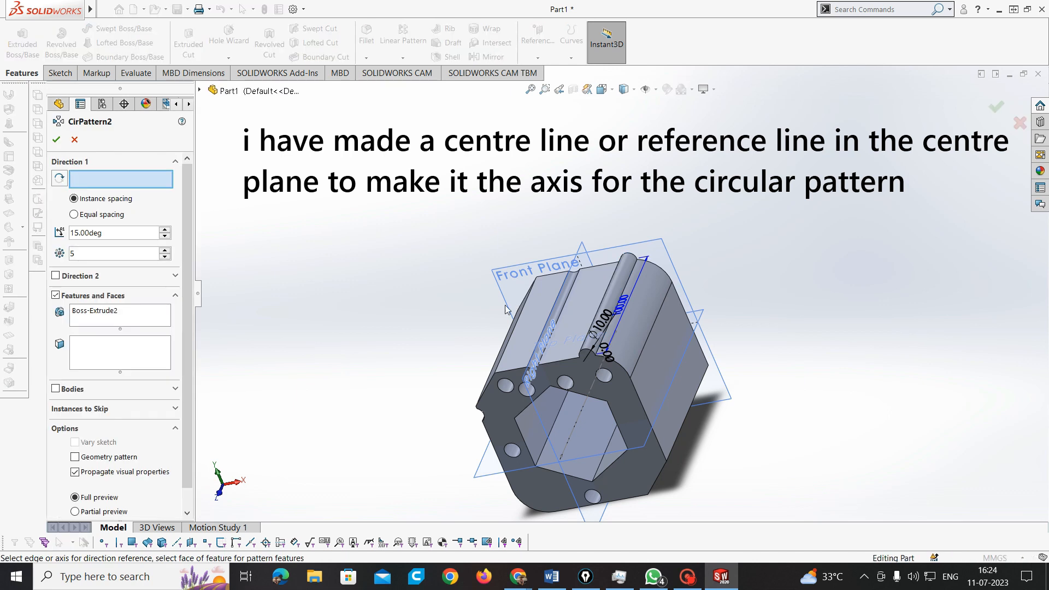
{"action": "left_click", "coordinate": [571, 440]}
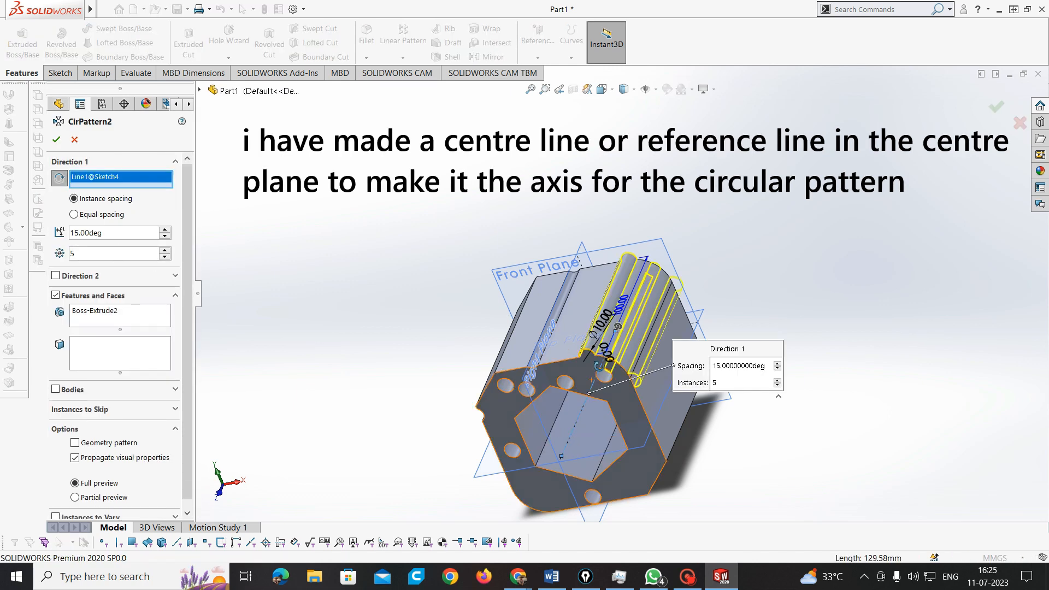
Set the circular pattern's instance spacing to 30 degrees
{"action": "middle_click_drag", "start_coordinate": [595, 364], "coordinate": [625, 337]}
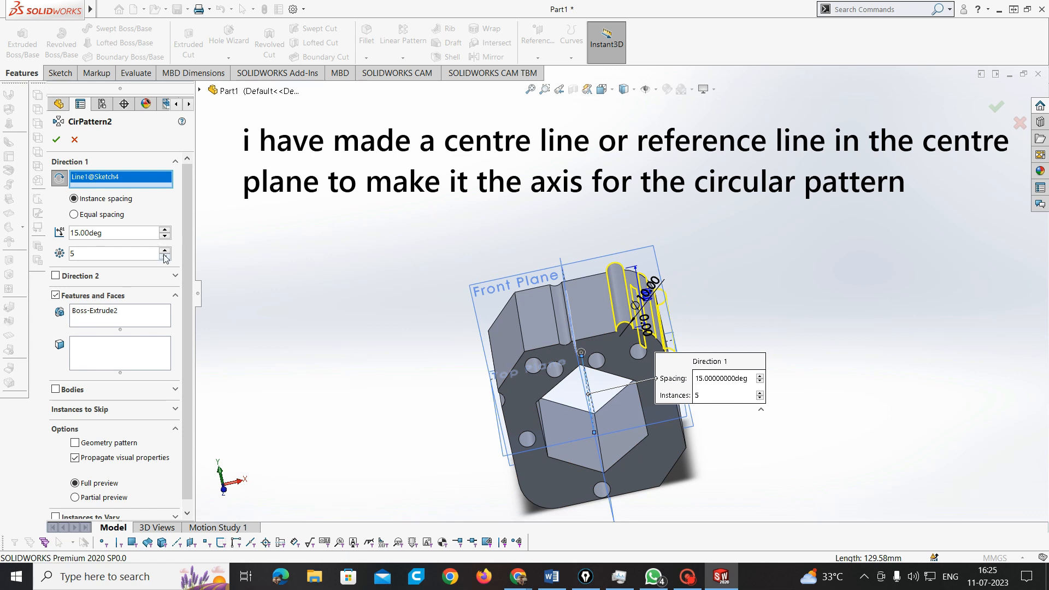
{"action": "left_click", "coordinate": [164, 230]}
{"action": "left_click", "coordinate": [164, 230]}
{"action": "left_click", "coordinate": [164, 230]}
{"action": "left_click", "coordinate": [164, 230]}
{"action": "left_click", "coordinate": [164, 230]}
{"action": "left_click", "coordinate": [164, 230]}
{"action": "double_click", "coordinate": [145, 238]}
{"action": "type", "text": "30"}
{"action": "key", "text": "Return"}
Set the circular pattern to 12 instances and create it
{"action": "left_click", "coordinate": [164, 250]}
{"action": "left_click", "coordinate": [164, 250]}
{"action": "left_click", "coordinate": [163, 250]}
{"action": "left_click", "coordinate": [164, 250]}
{"action": "left_click", "coordinate": [164, 250]}
{"action": "left_click", "coordinate": [164, 251]}
{"action": "left_click", "coordinate": [164, 251]}
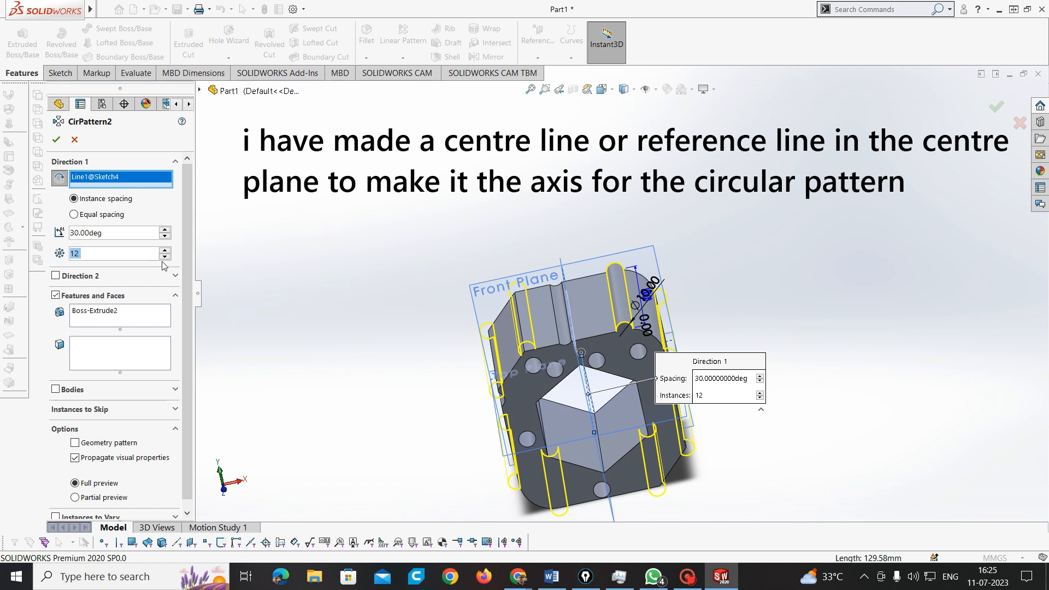
{"action": "left_click", "coordinate": [56, 139]}
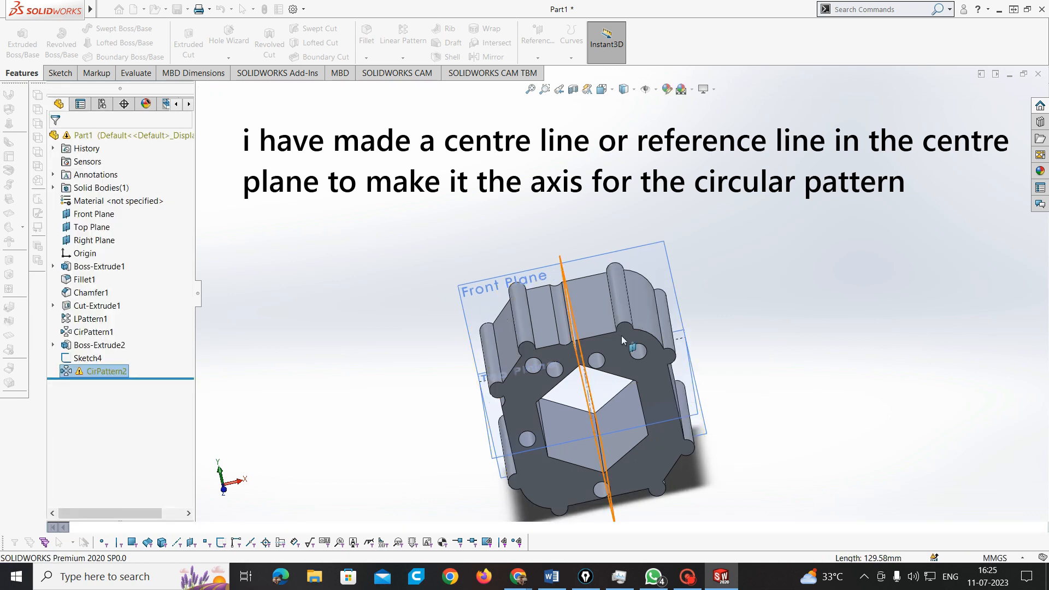
{"action": "middle_click_drag", "start_coordinate": [600, 405], "coordinate": [628, 298]}
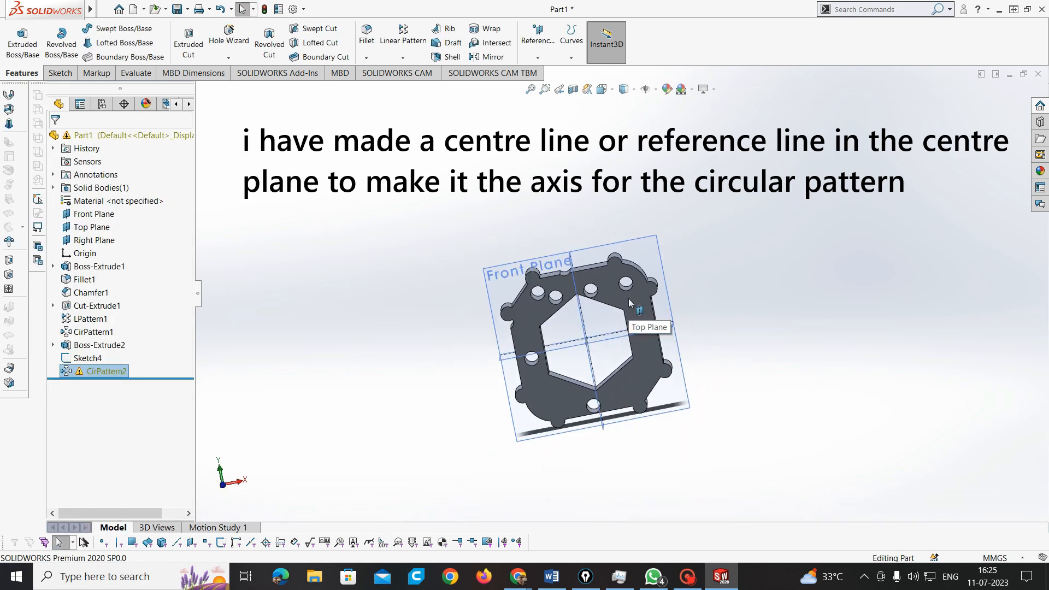
Annotate the screen above the part with the text "now the circular pattern came perfectly around the object"
{"action": "left_click", "coordinate": [766, 343]}
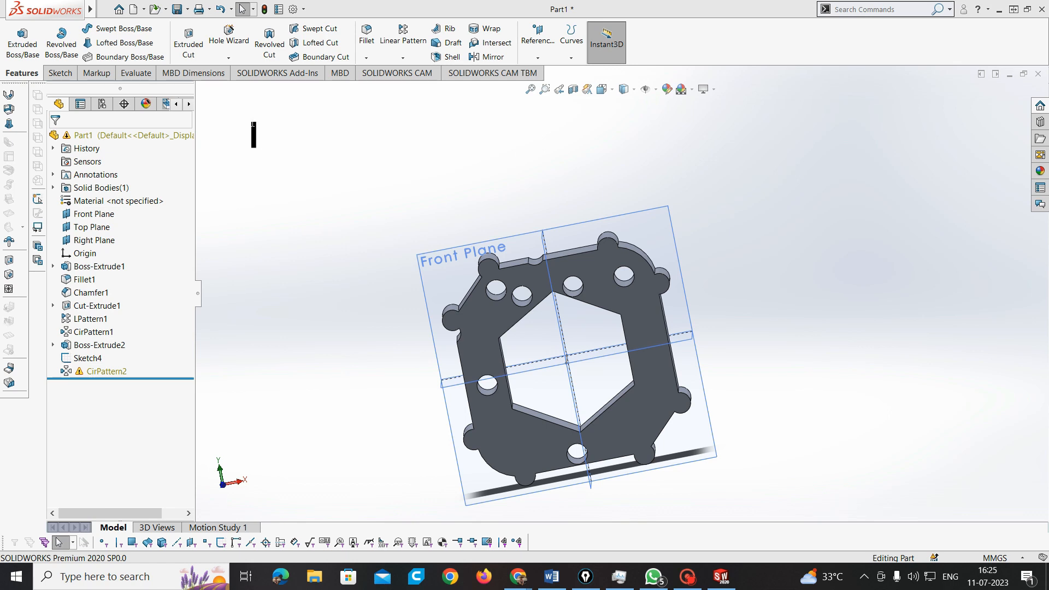
{"action": "type", "text": "now the "}
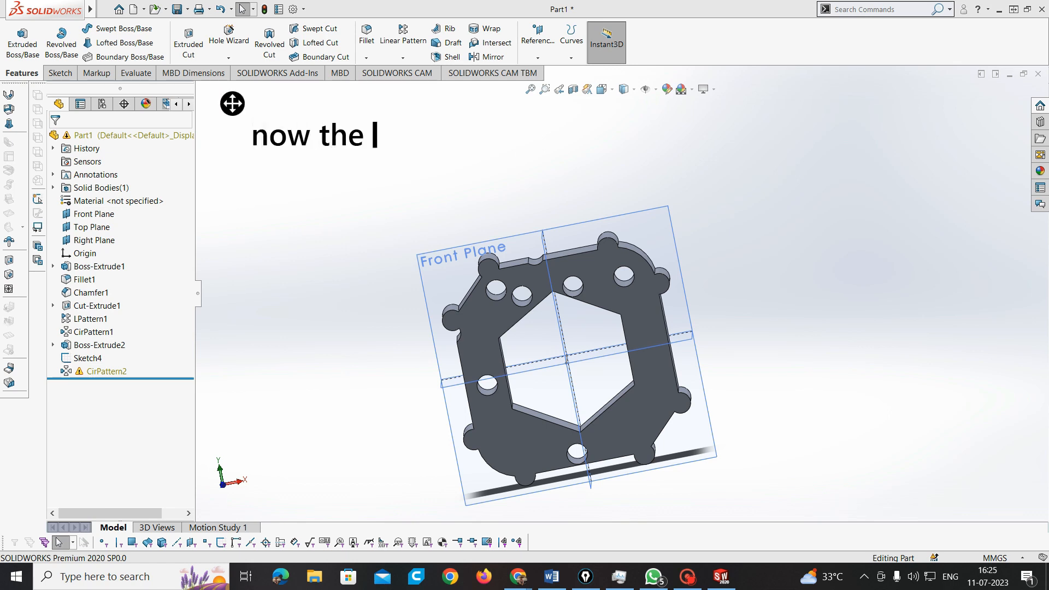
{"action": "type", "text": "circular "}
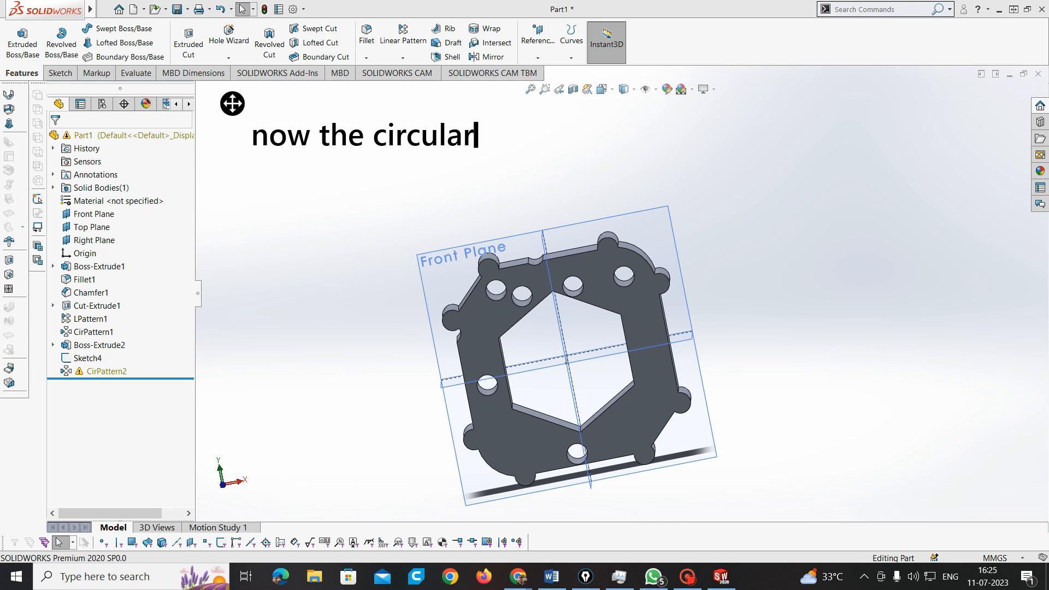
{"action": "type", "text": "patter"}
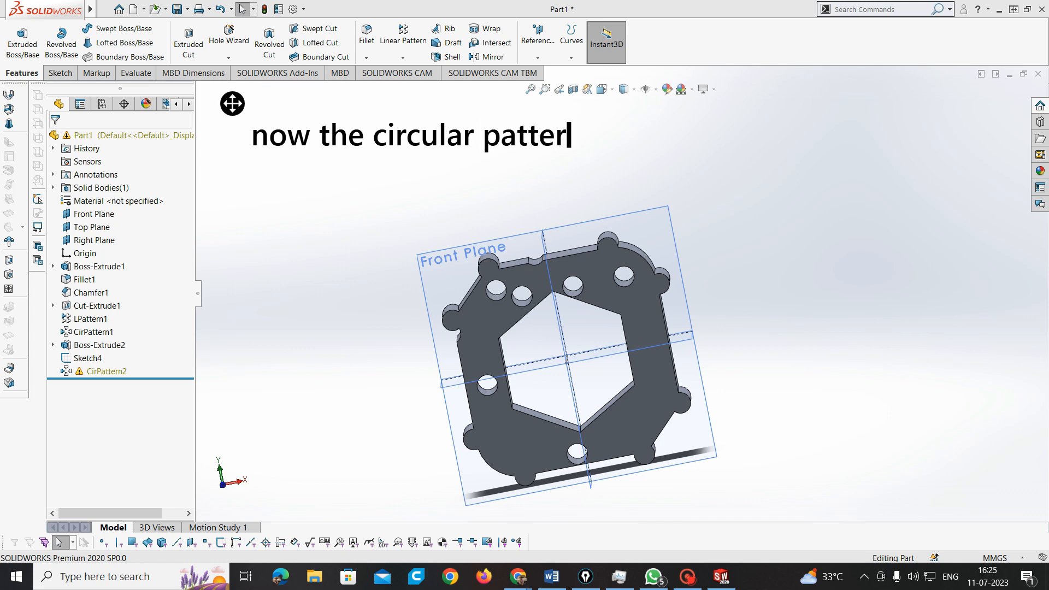
{"action": "type", "text": "n col"}
{"action": "key", "text": "BackSpace"}
{"action": "key", "text": "BackSpace"}
{"action": "type", "text": "ame perfectly around the"}
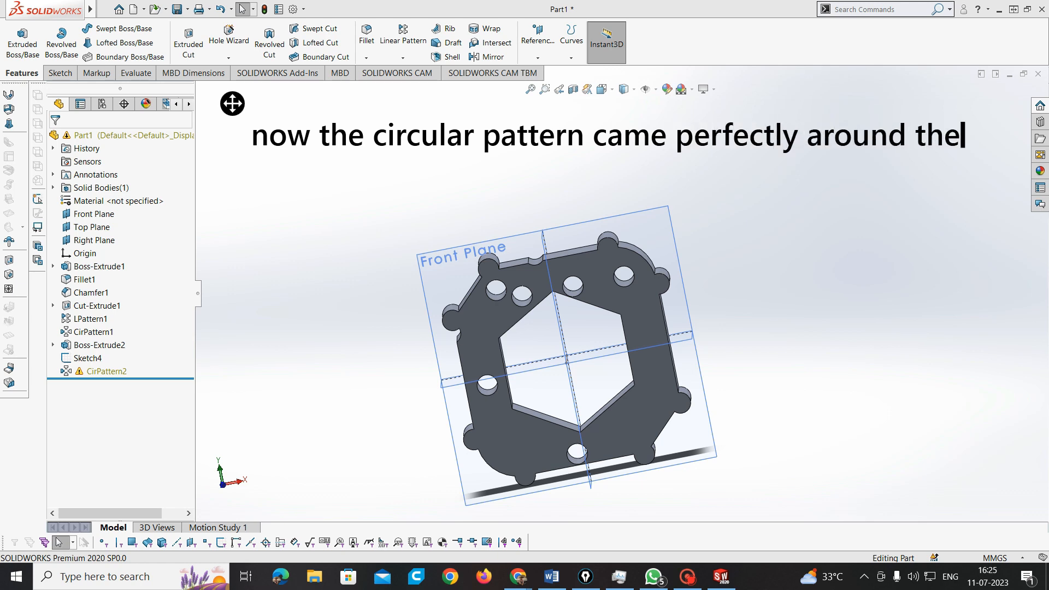
{"action": "type", "text": " object"}
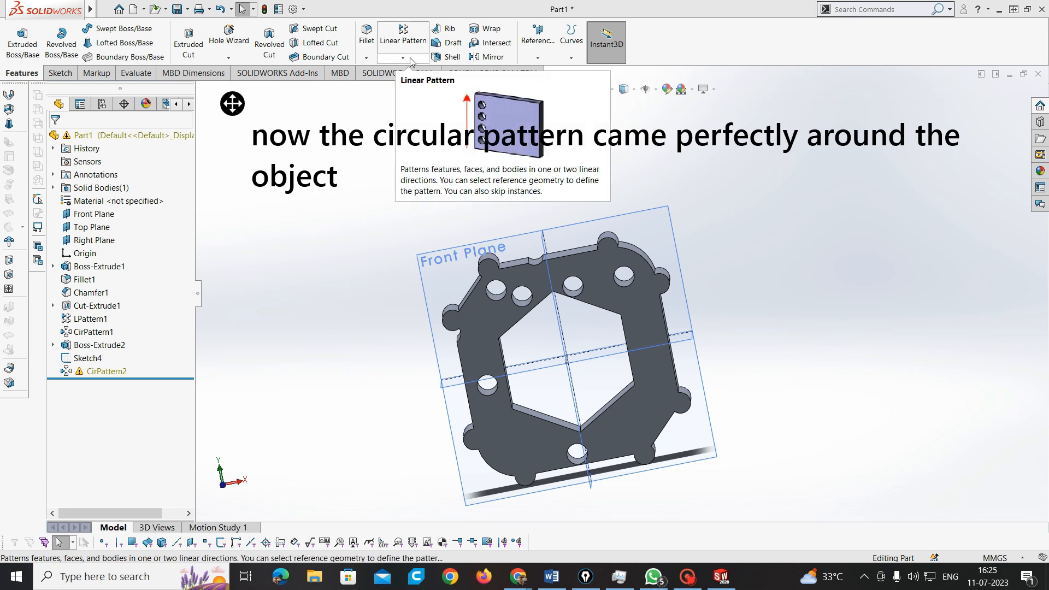
Add a second on-screen note below the first, with the opening line "in next video we can see advanced features like"
{"action": "scroll", "coordinate": [581, 306], "scroll_direction": "up", "scroll_amount": 2}
{"action": "middle_click_drag", "start_coordinate": [581, 306], "coordinate": [508, 354]}
{"action": "scroll", "coordinate": [621, 270], "scroll_direction": "down", "scroll_amount": 2}
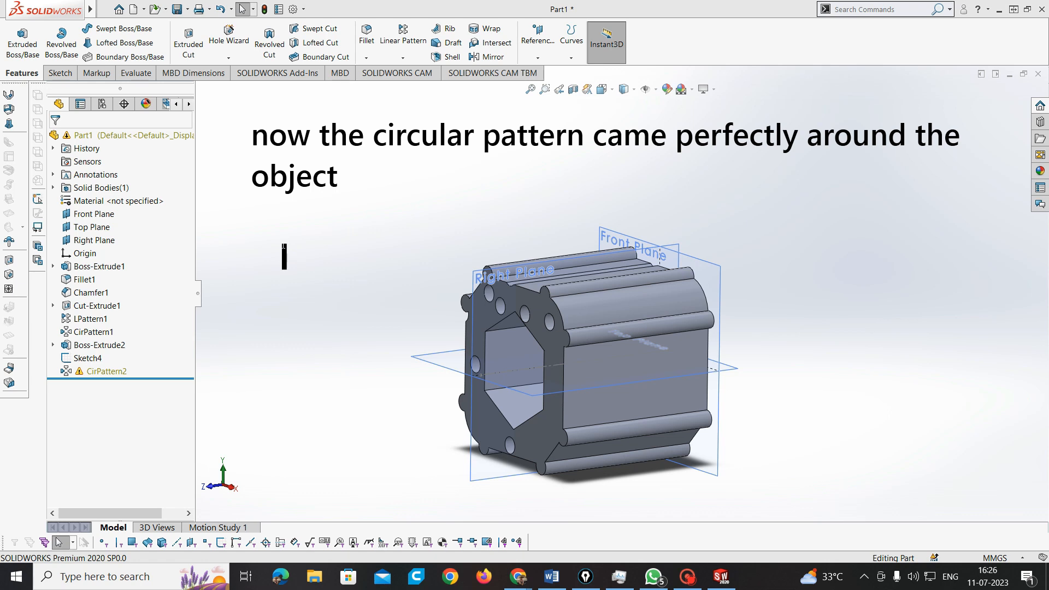
{"action": "type", "text": "in ne"}
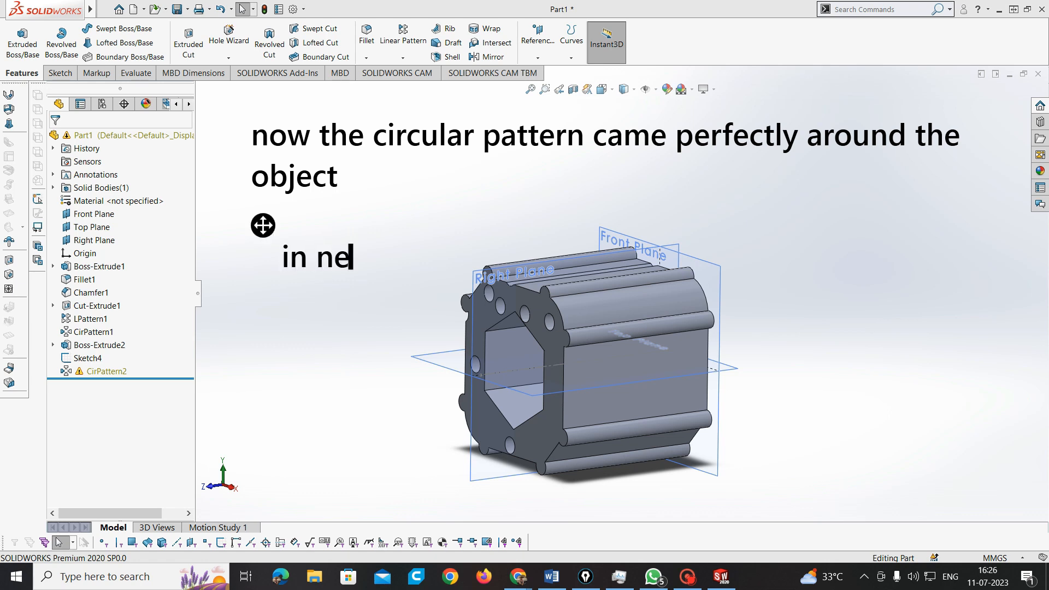
{"action": "type", "text": "xt w"}
{"action": "key", "text": "BackSpace"}
{"action": "type", "text": "b"}
{"action": "key", "text": "BackSpace"}
{"action": "type", "text": "video we can b"}
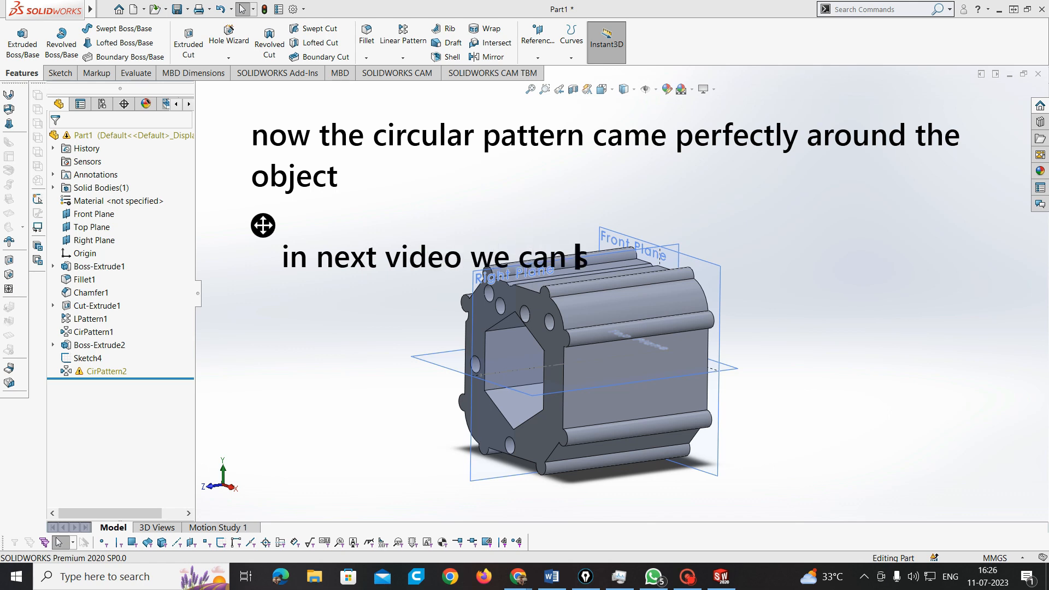
{"action": "key", "text": "BackSpace"}
{"action": "type", "text": "see ad"}
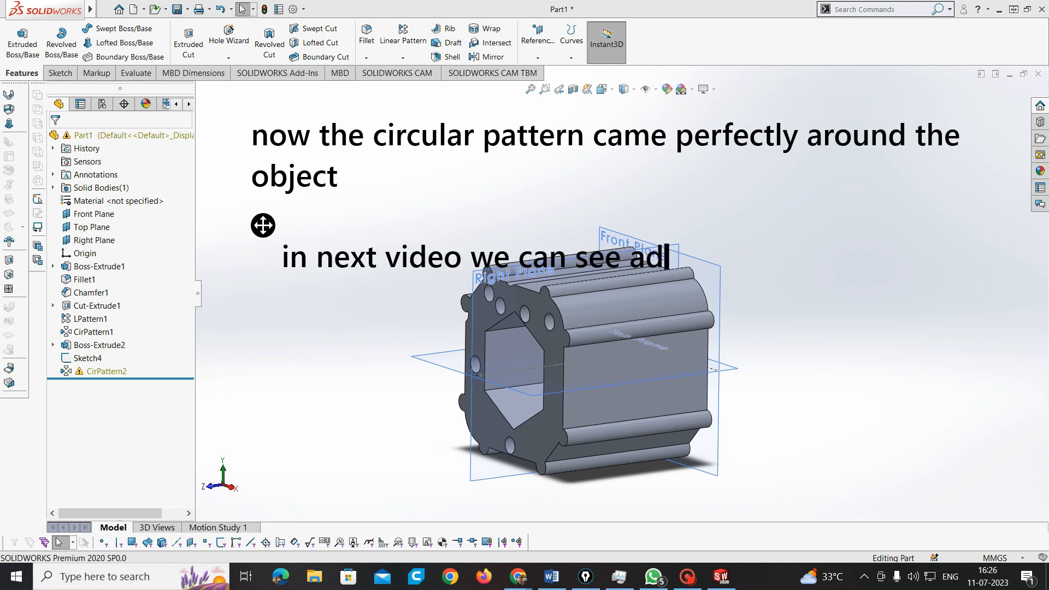
{"action": "type", "text": "vanced features like"}
{"action": "key", "text": "Return"}
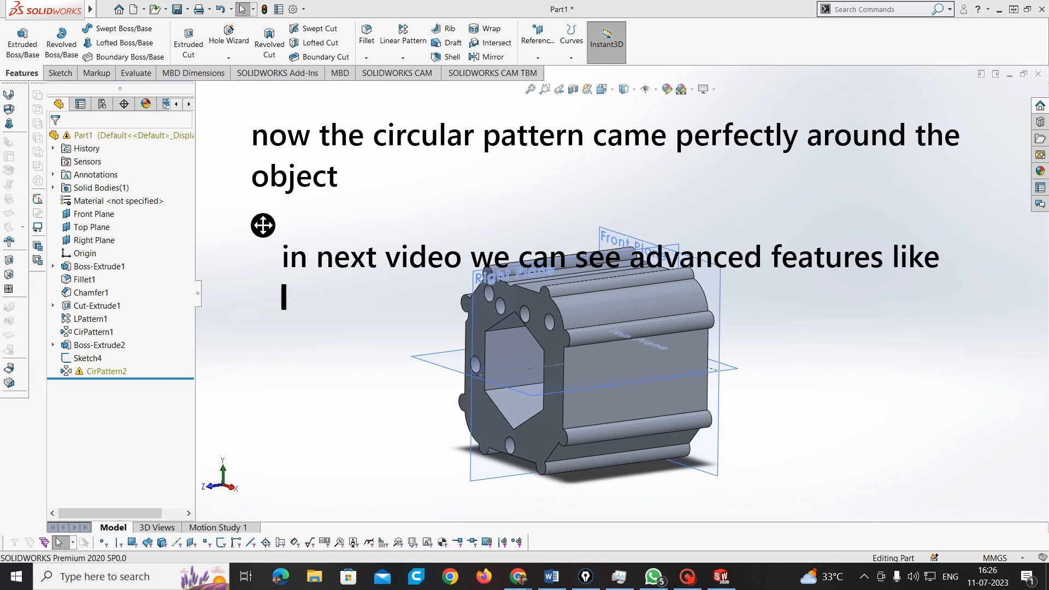
Complete the second note with the line "loft , swept etc."
{"action": "type", "text": "loft"}
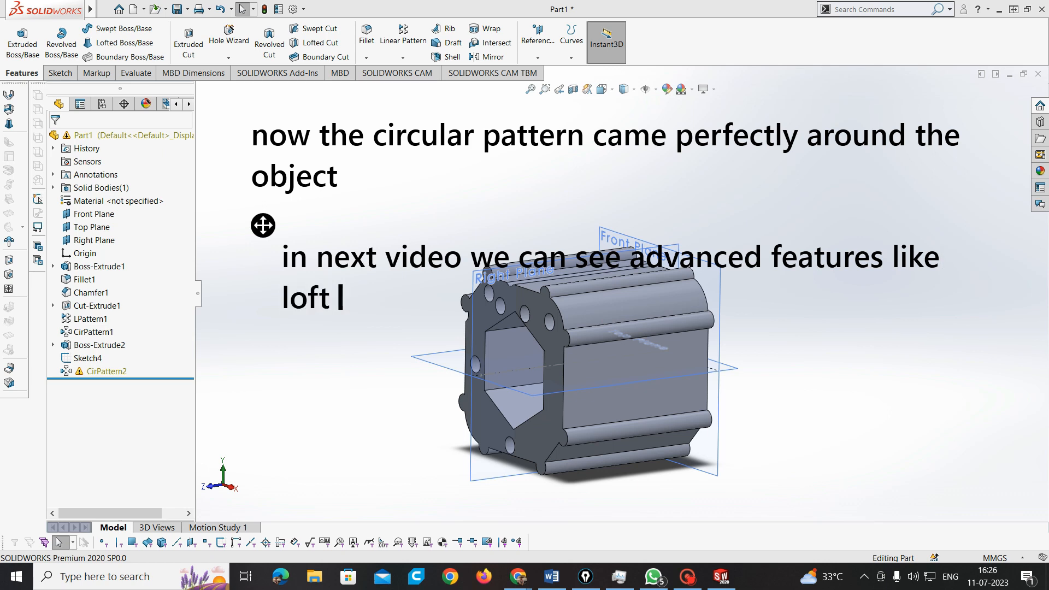
{"action": "type", "text": " , sweft"}
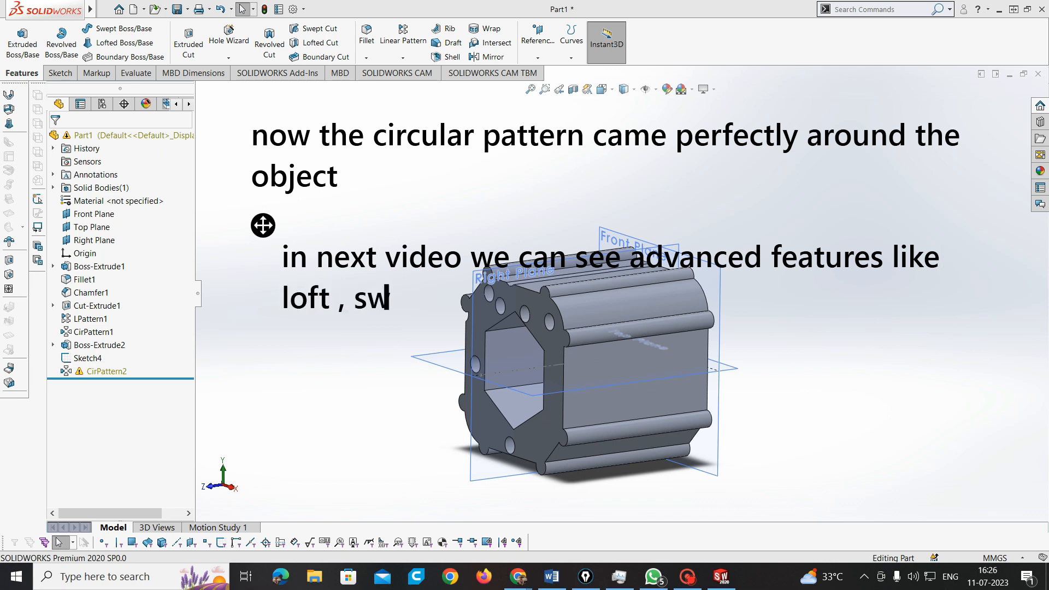
{"action": "key", "text": "BackSpace"}
{"action": "key", "text": "BackSpace"}
{"action": "type", "text": "pt"}
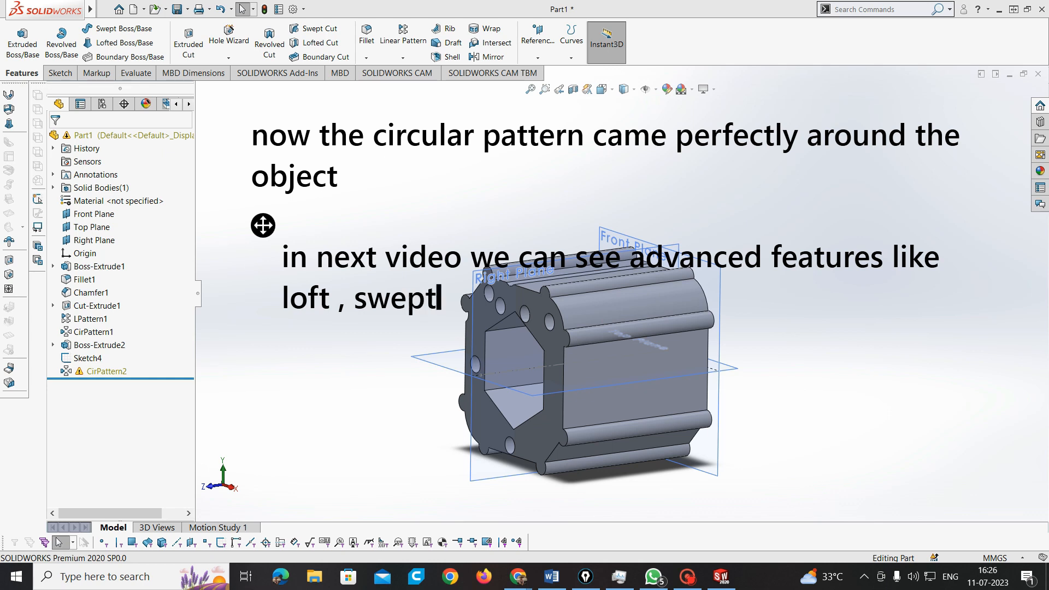
{"action": "type", "text": " etc."}
Add a closing on-screen note below the others, reading "thanks for watching" and, on a second line, "Please Subscribe....."
{"action": "scroll", "coordinate": [574, 332], "scroll_direction": "down", "scroll_amount": 3}
{"action": "scroll", "coordinate": [573, 332], "scroll_direction": "up", "scroll_amount": 7}
{"action": "scroll", "coordinate": [634, 240], "scroll_direction": "down", "scroll_amount": 2}
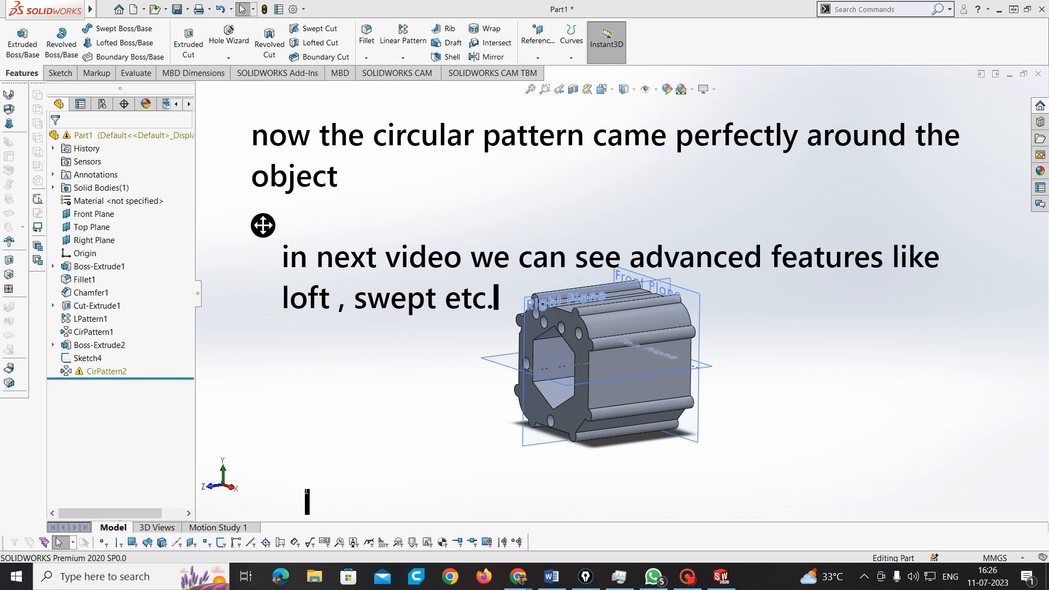
{"action": "left_click", "coordinate": [293, 435]}
{"action": "type", "text": "thanks"}
{"action": "key", "text": "BackSpace"}
{"action": "type", "text": "ks for watch"}
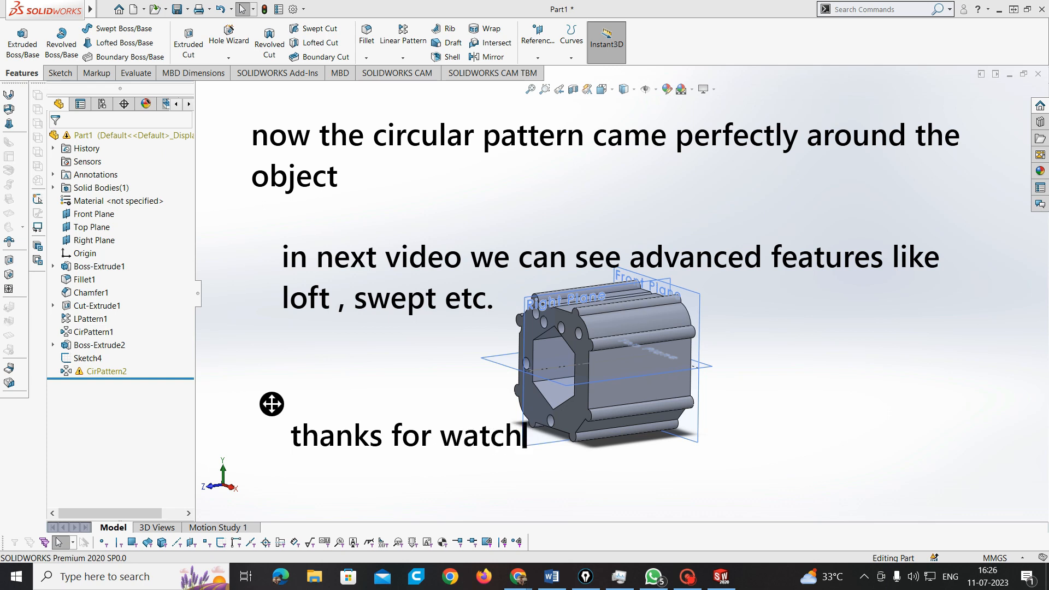
{"action": "type", "text": "ing"}
{"action": "key", "text": "Return"}
{"action": "type", "text": "P"}
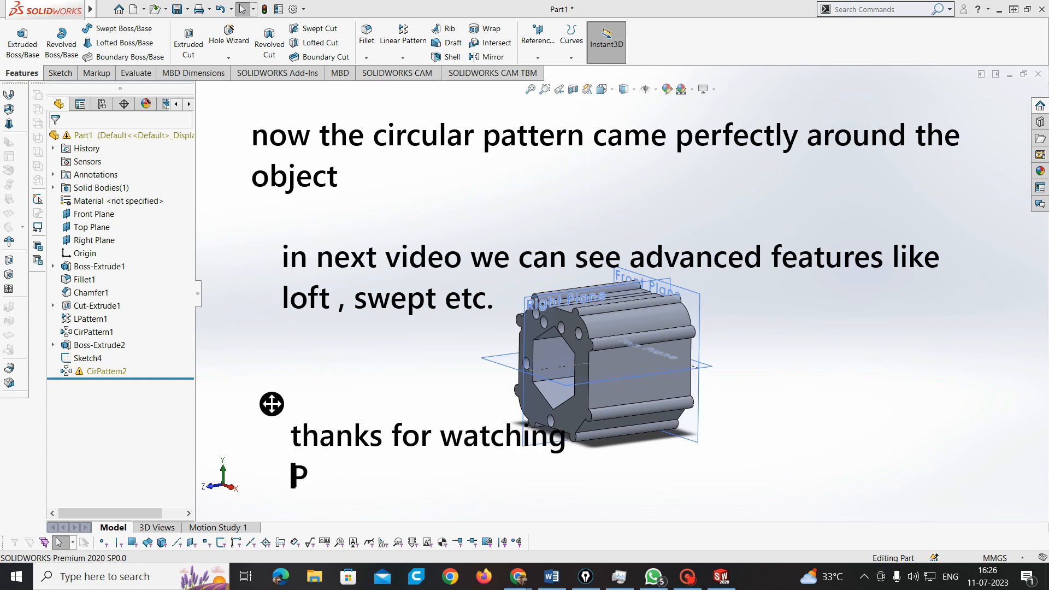
{"action": "type", "text": "lease Subscr"}
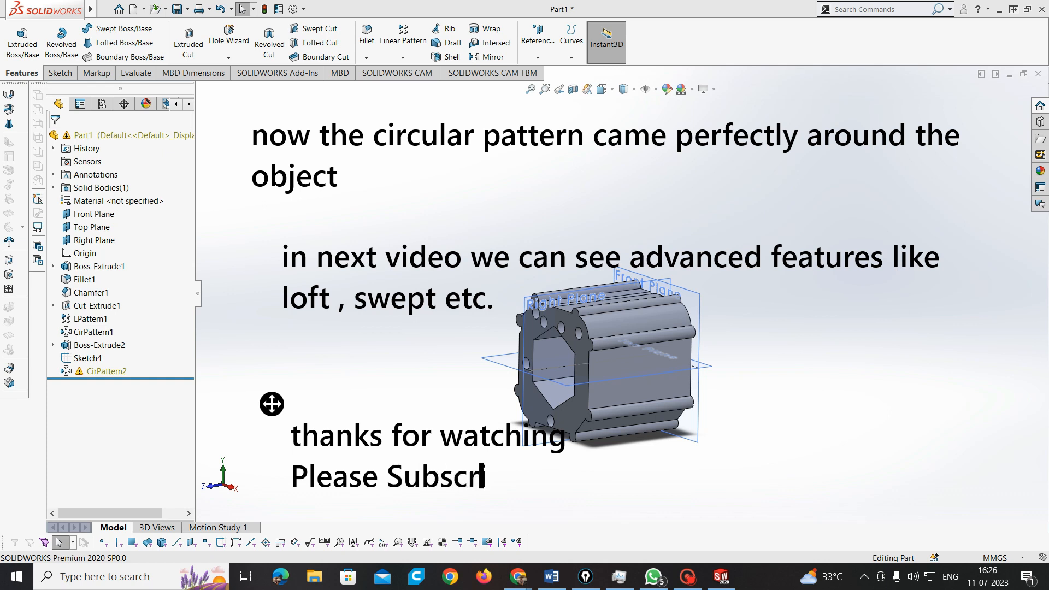
{"action": "type", "text": "ibe....."}
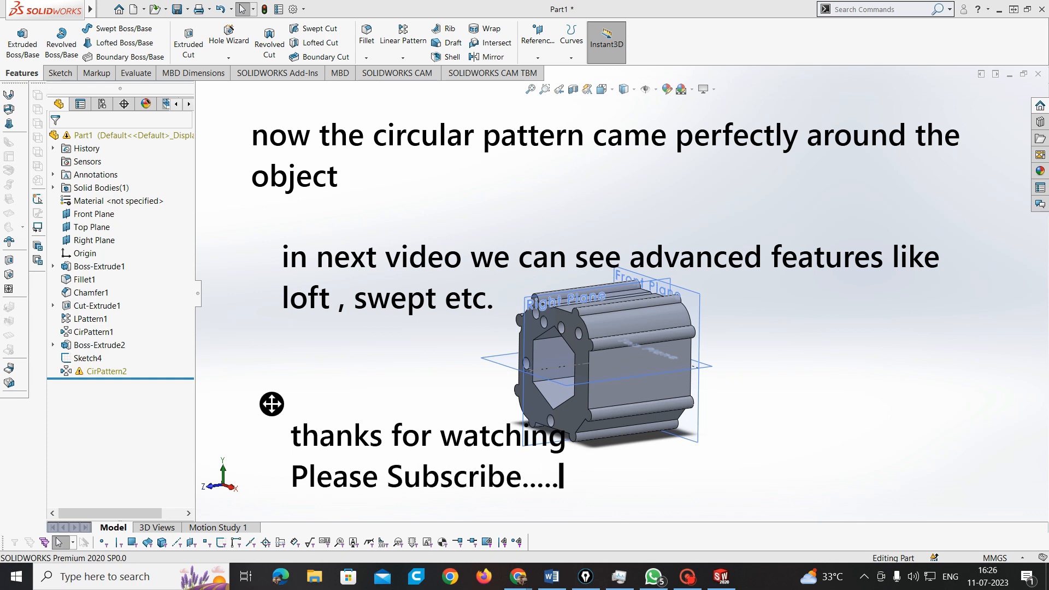